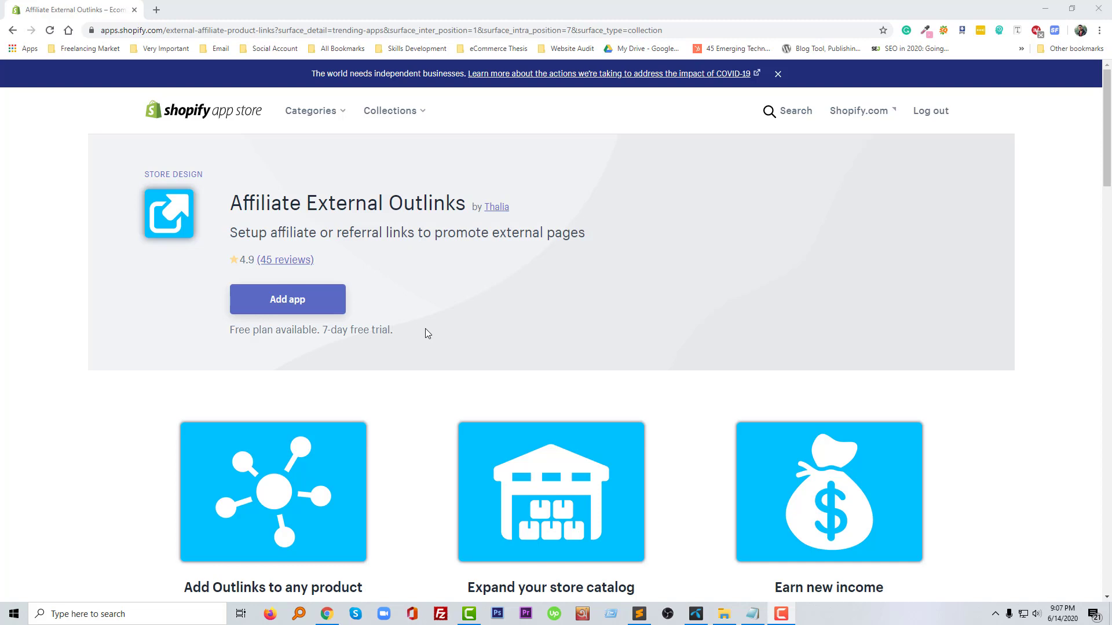
- Expand the full description of the Affiliate External Outlinks app
scroll(425, 333, down, 4)
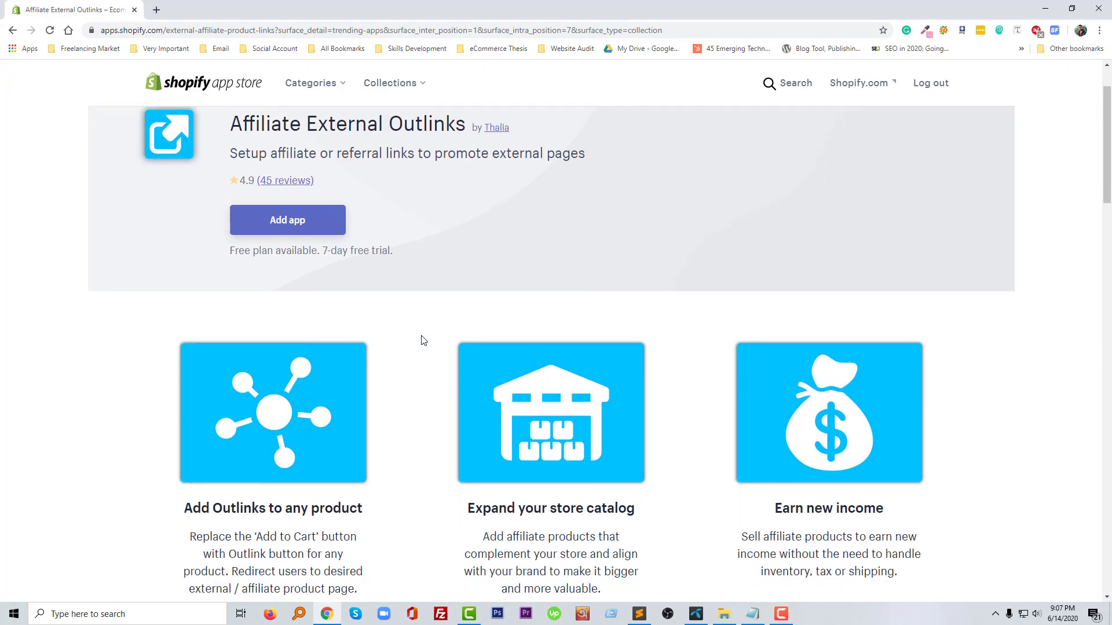
scroll(417, 407, down, 2)
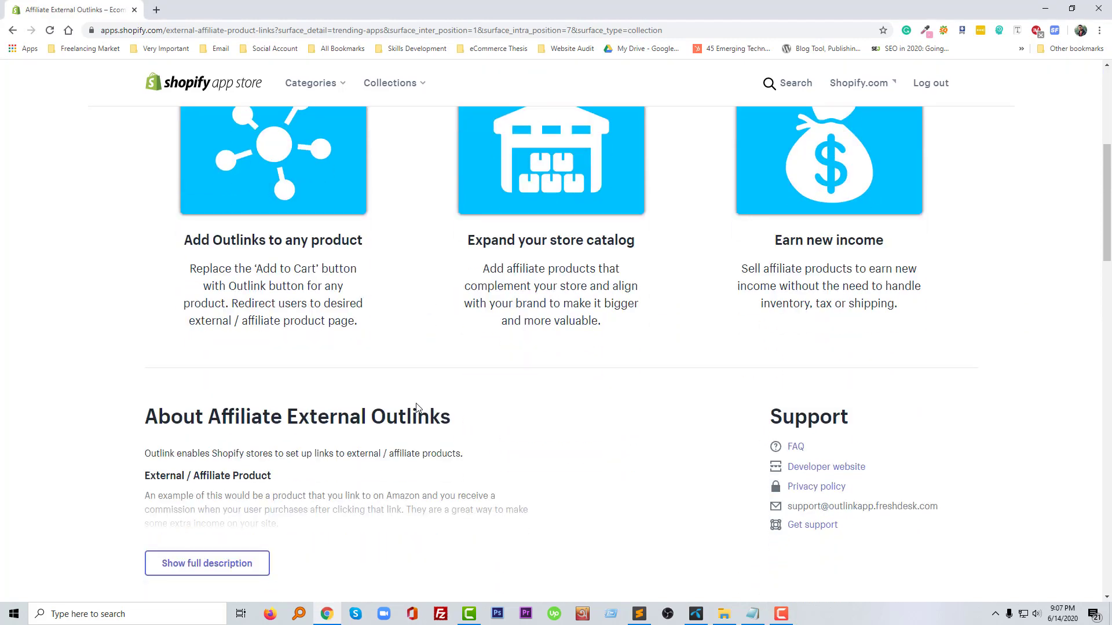
scroll(209, 527, down, 1)
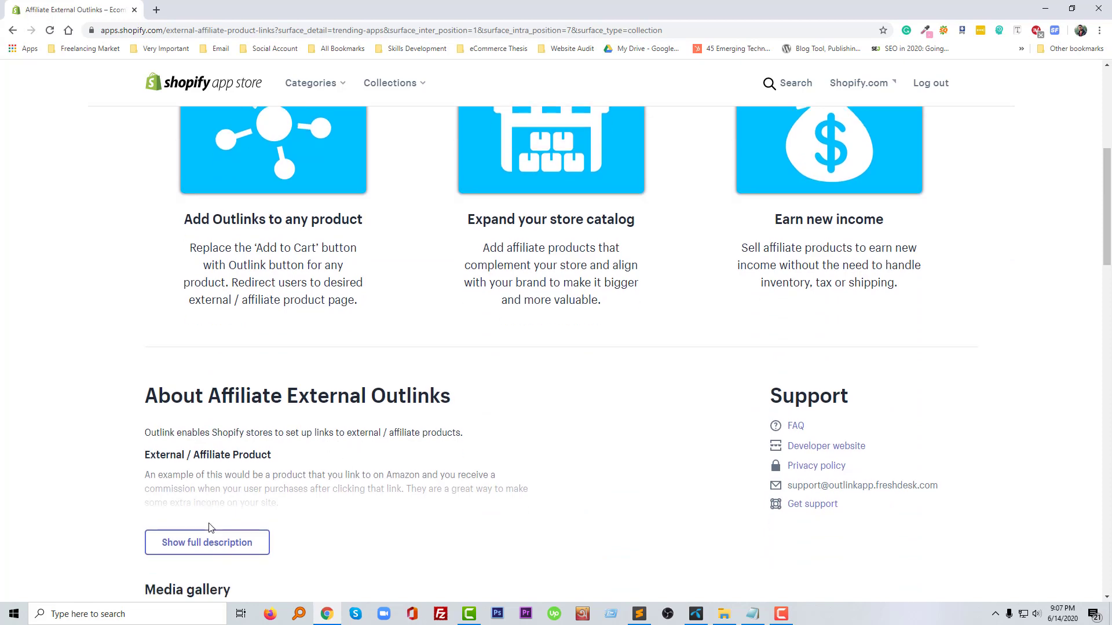
scroll(209, 526, down, 5)
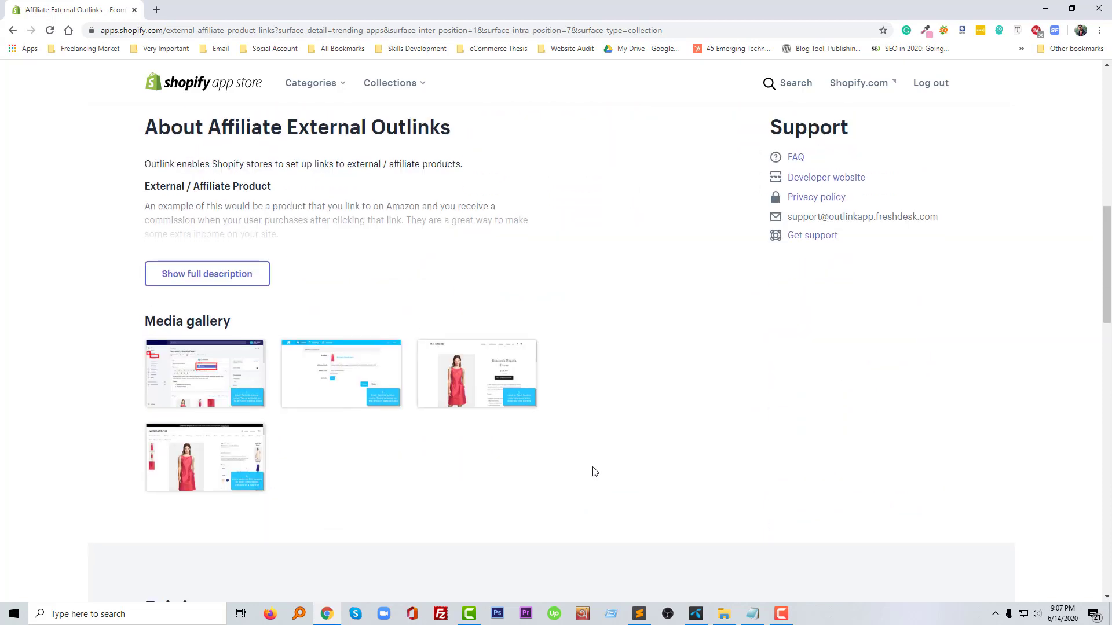
scroll(593, 471, up, 3)
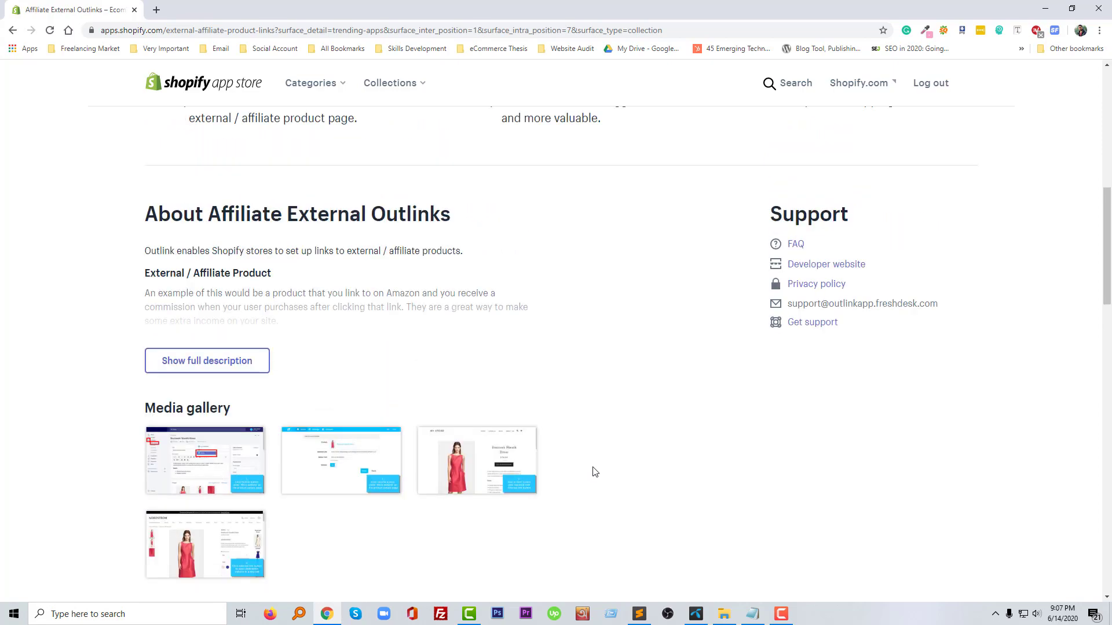
click(236, 454)
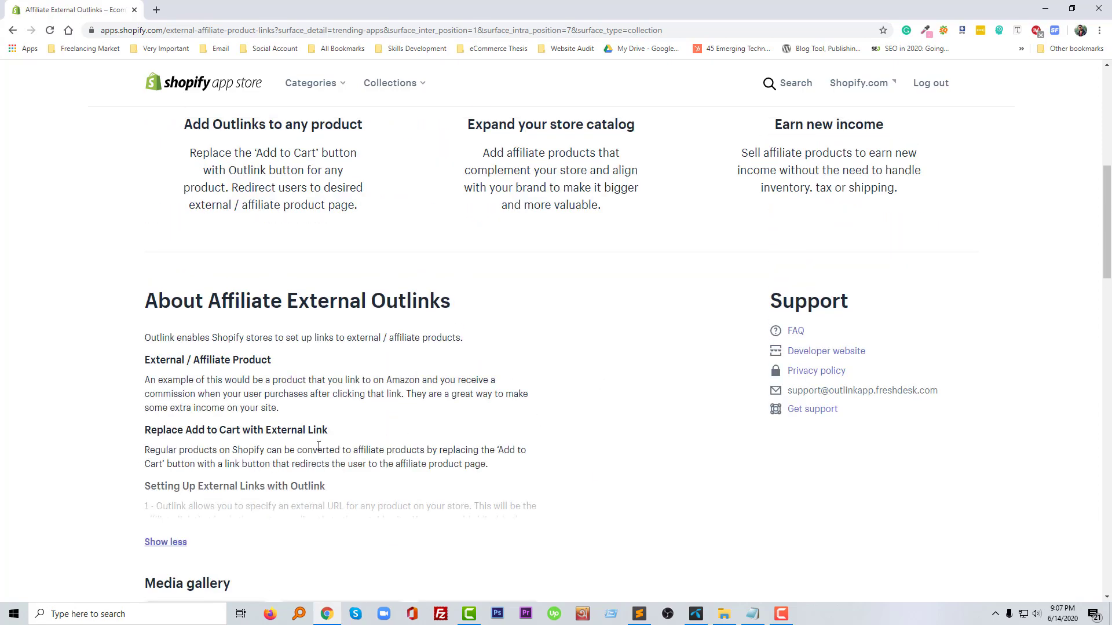
- Review the feature cards: adding outlinks, expanding the store catalog, and earning new income
scroll(398, 449, down, 3)
scroll(397, 448, up, 7)
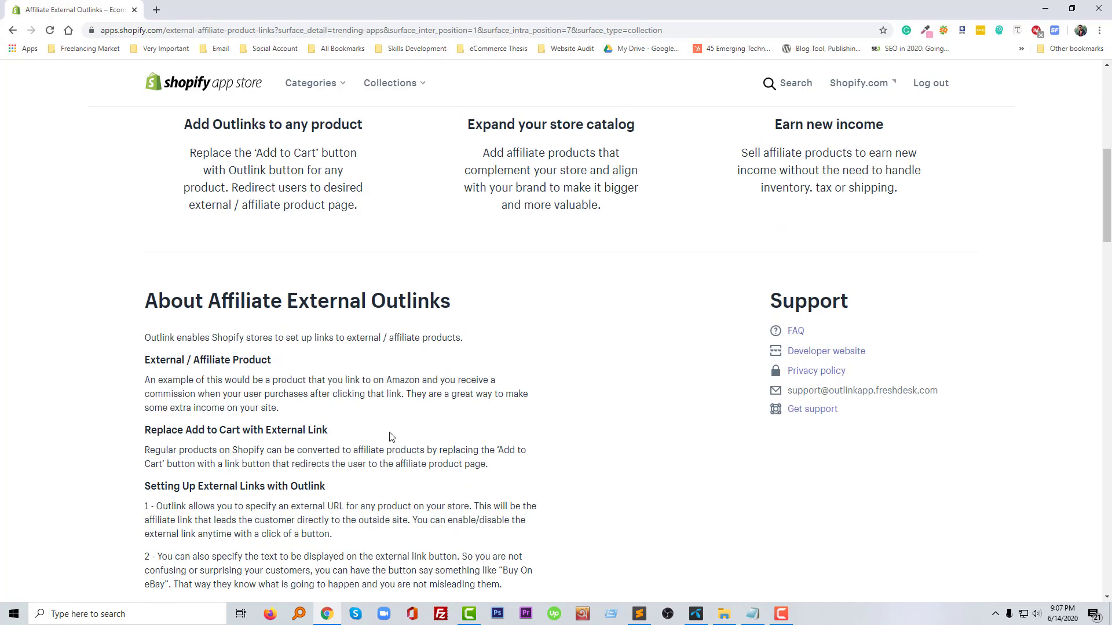
scroll(337, 313, up, 2)
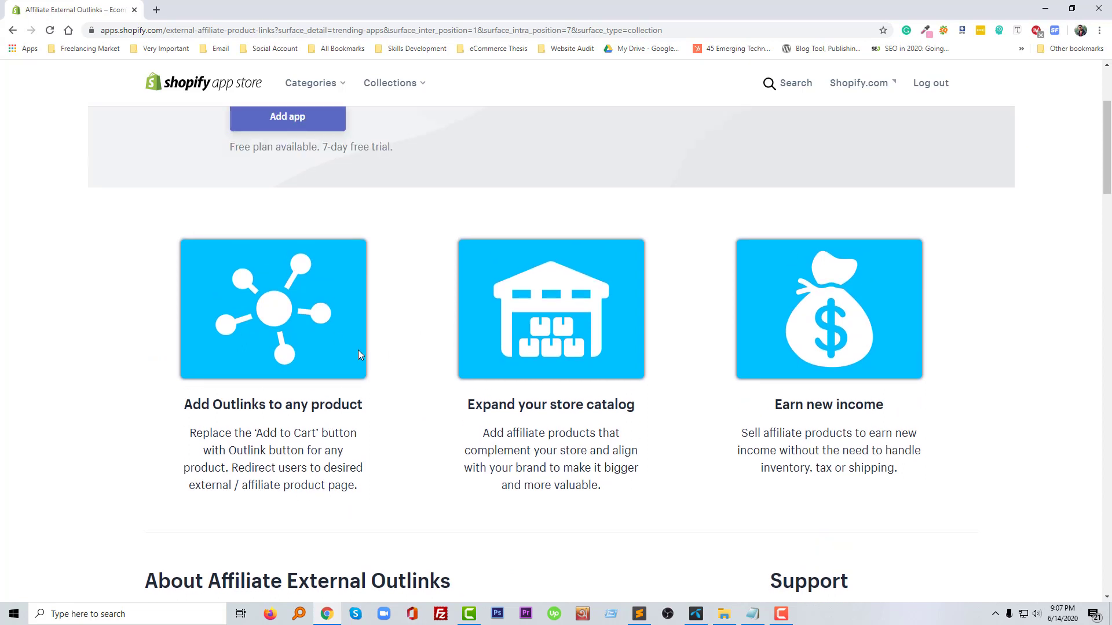
scroll(310, 408, down, 1)
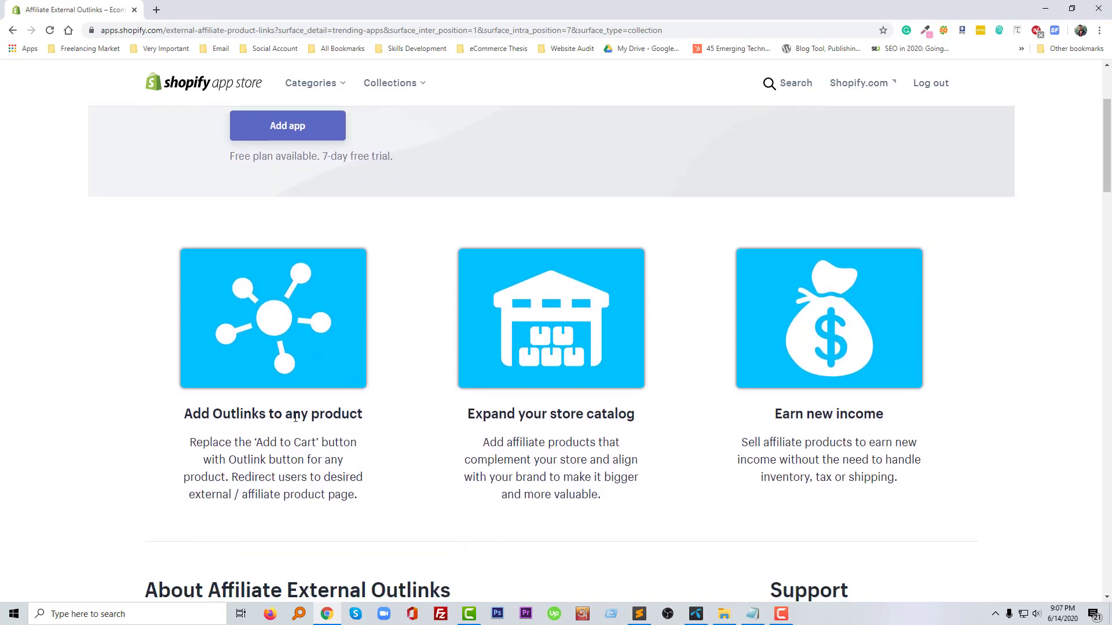
drag(379, 416, 221, 417)
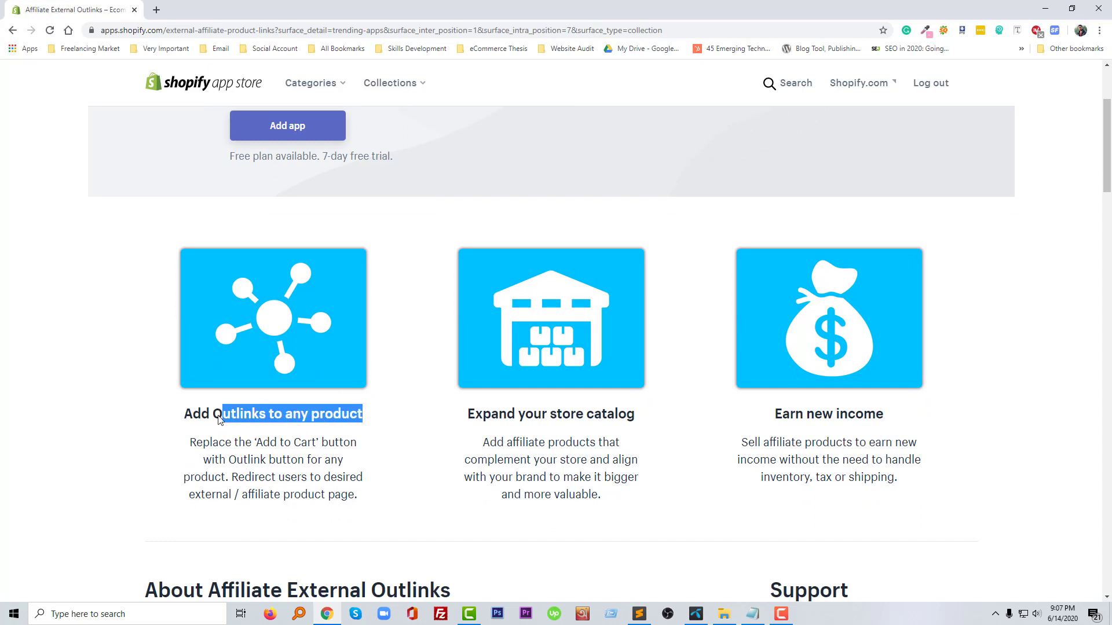
click(165, 416)
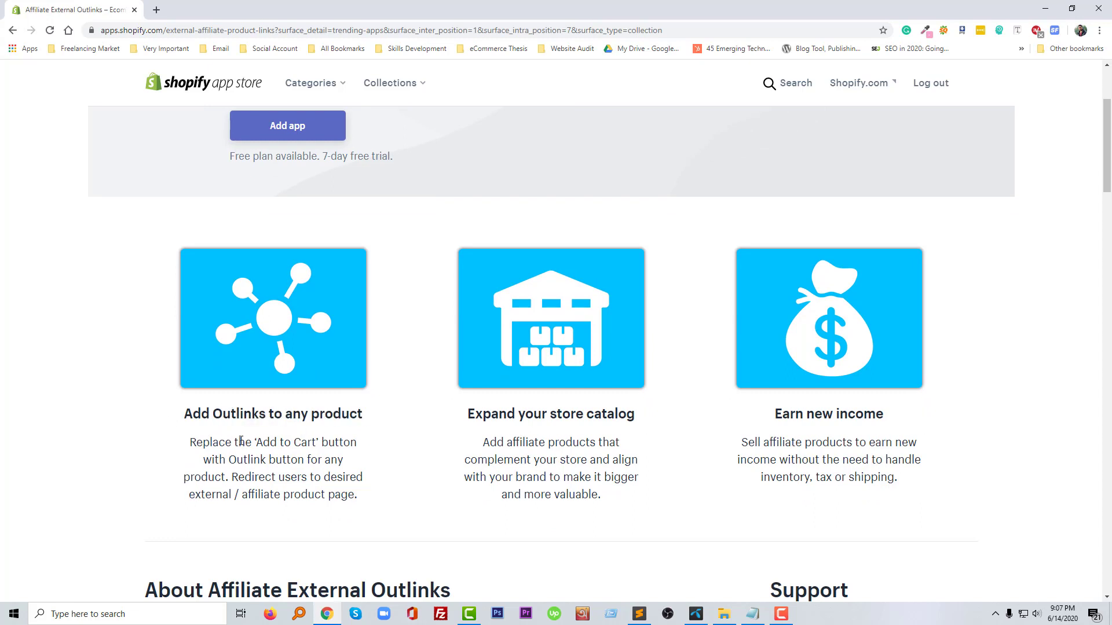
scroll(241, 441, down, 1)
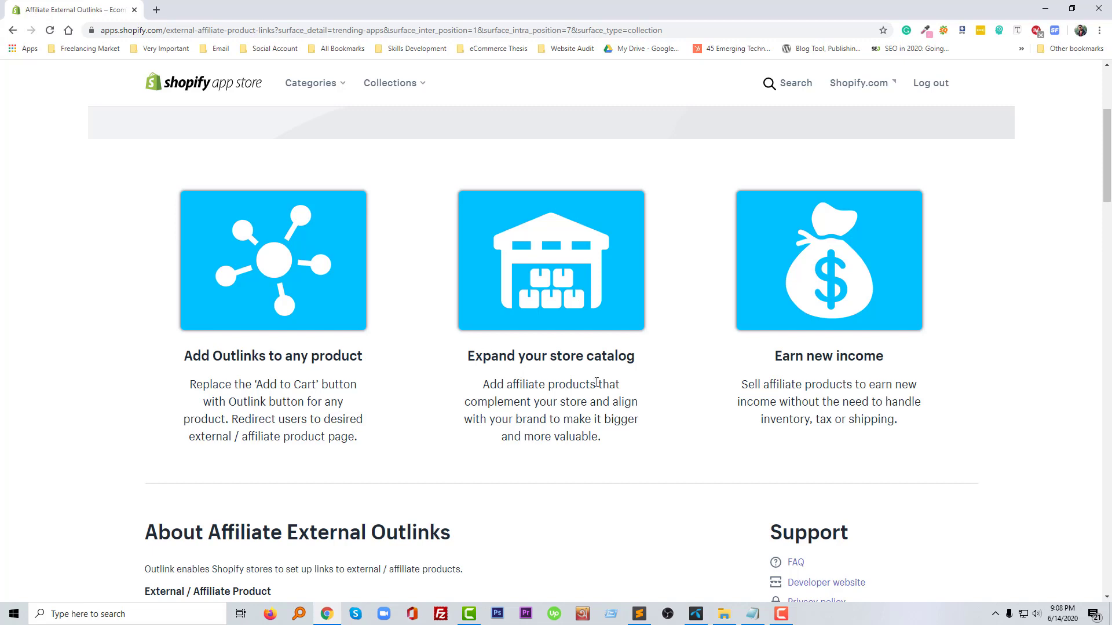
scroll(637, 397, down, 2)
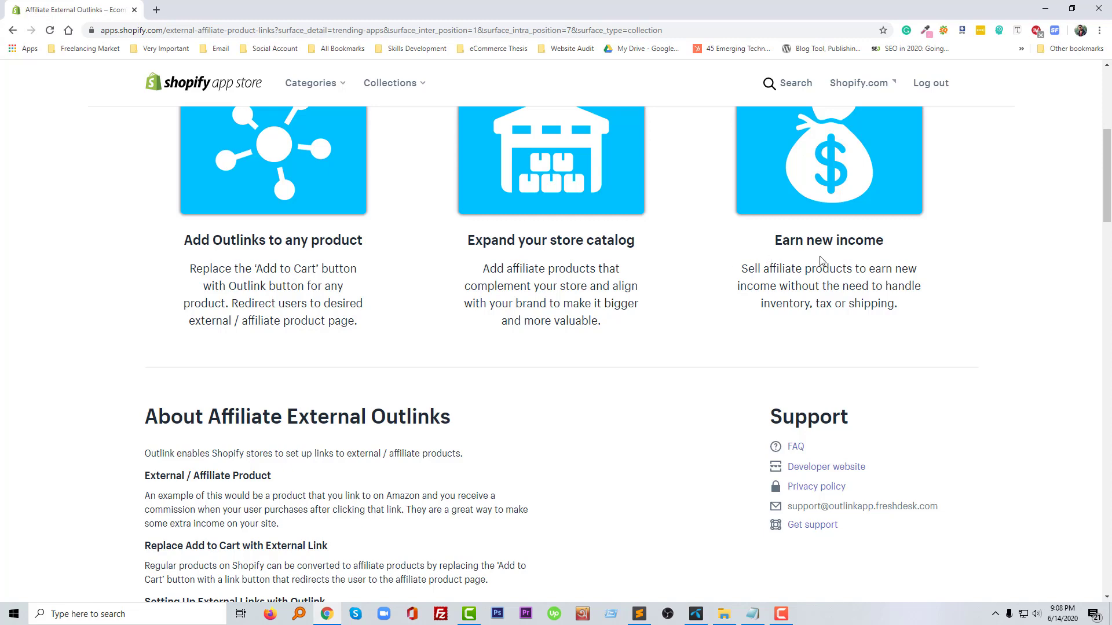
- Read through the Features list and enlarge the first gallery screenshot, adding an outlink from a product page
scroll(446, 330, down, 1)
scroll(429, 328, down, 4)
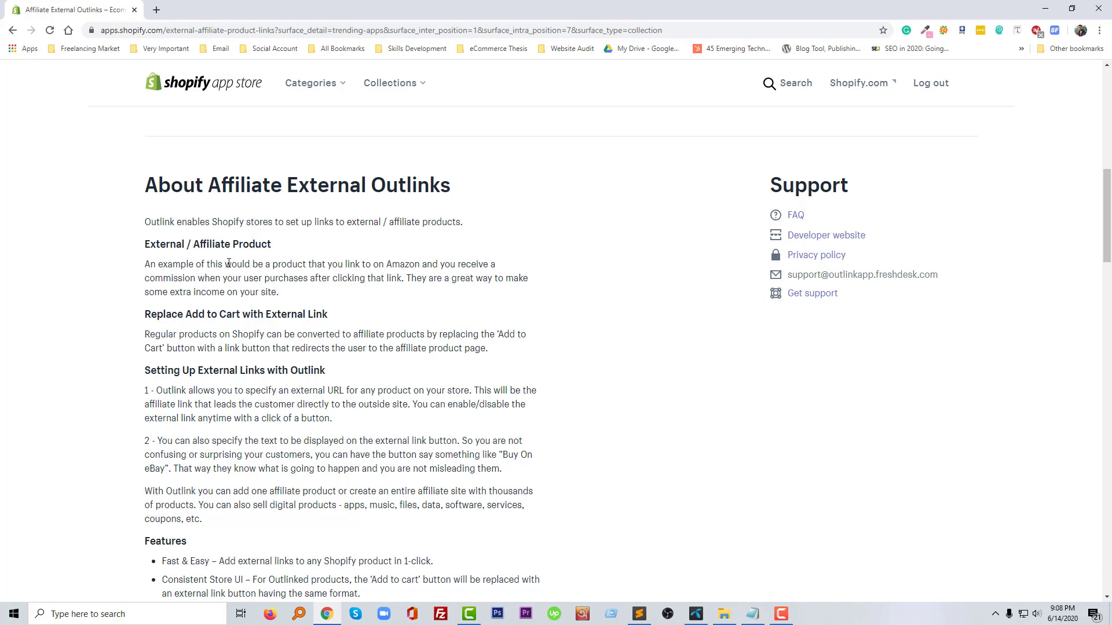
scroll(197, 240, down, 1)
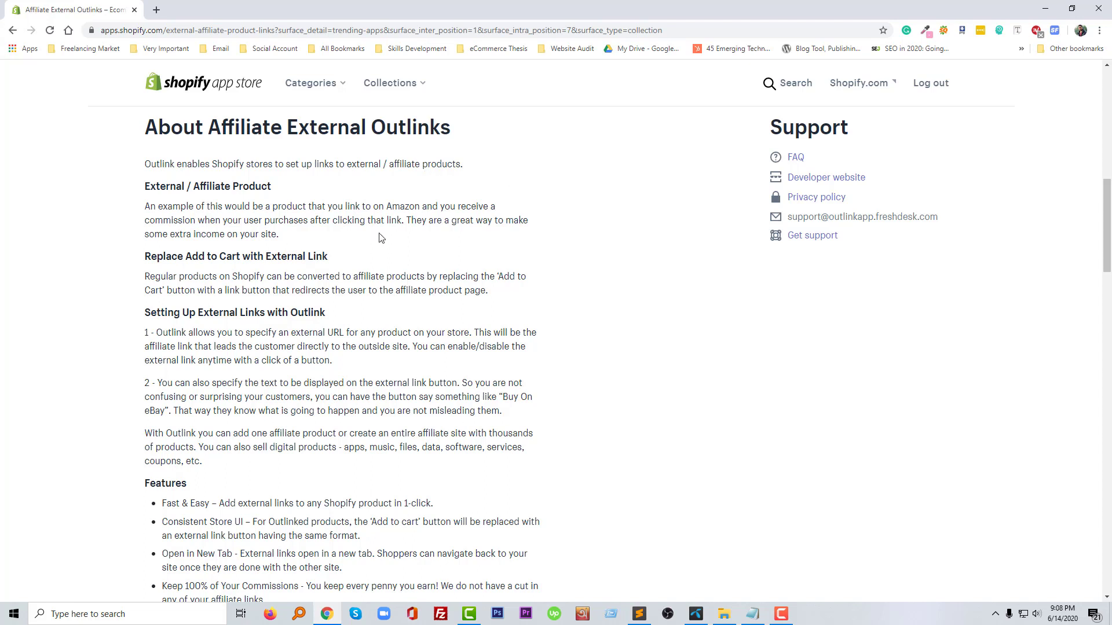
scroll(221, 219, down, 1)
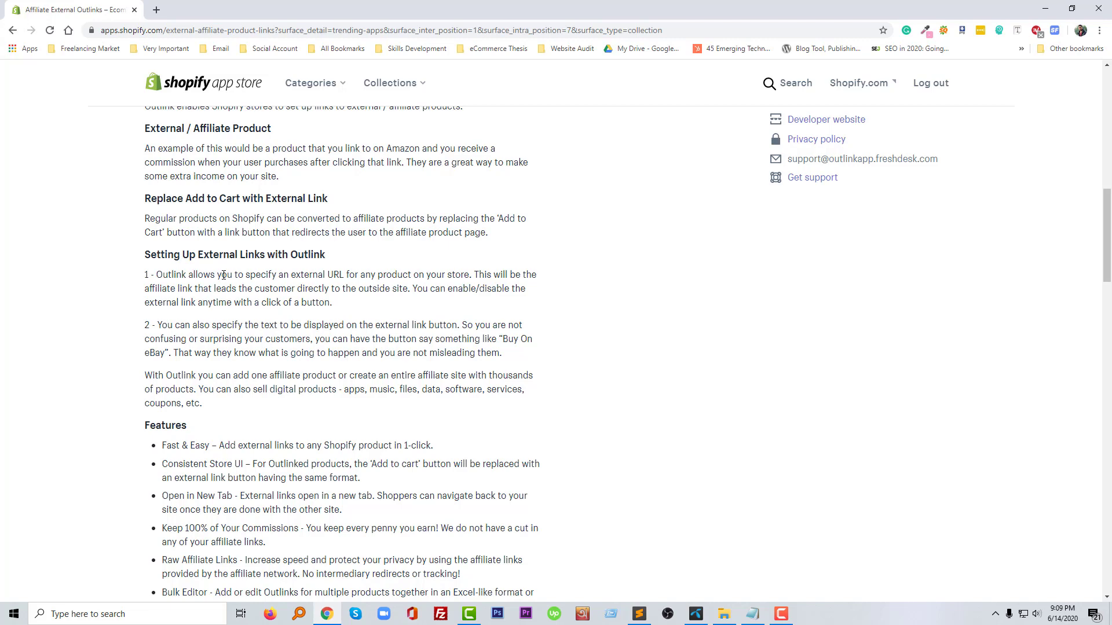
scroll(229, 275, down, 1)
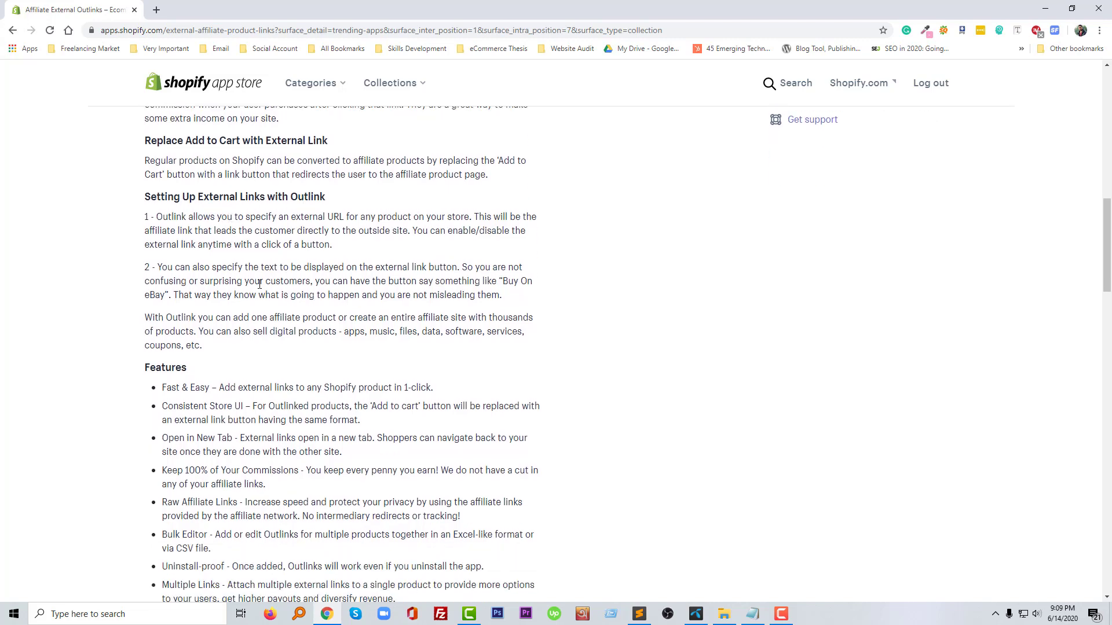
scroll(289, 268, down, 2)
scroll(197, 273, down, 2)
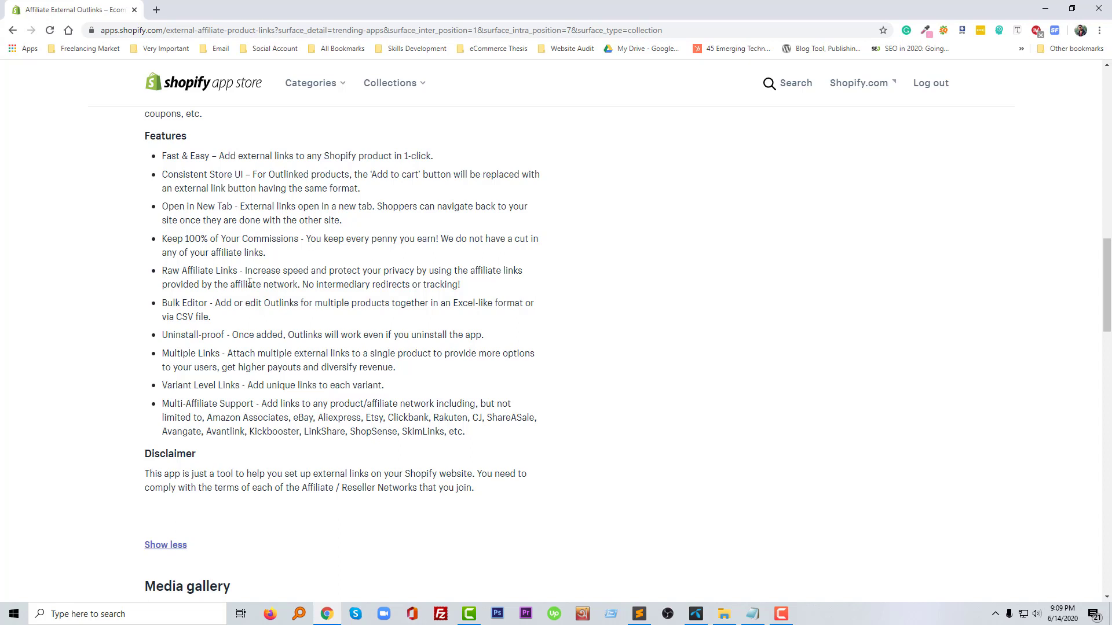
scroll(196, 289, down, 1)
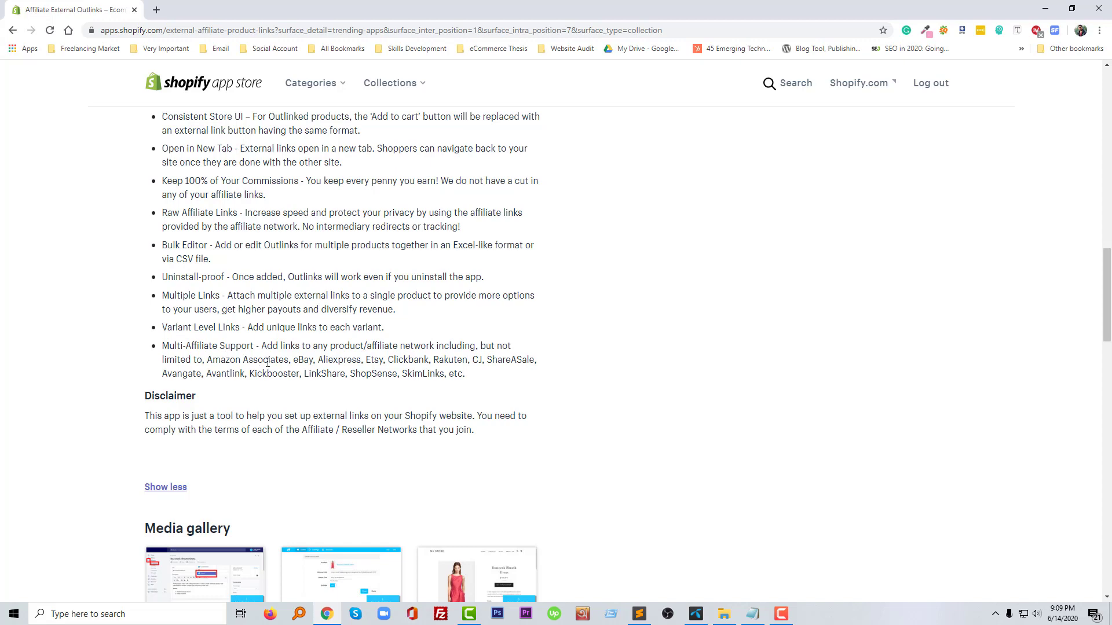
scroll(220, 347, down, 2)
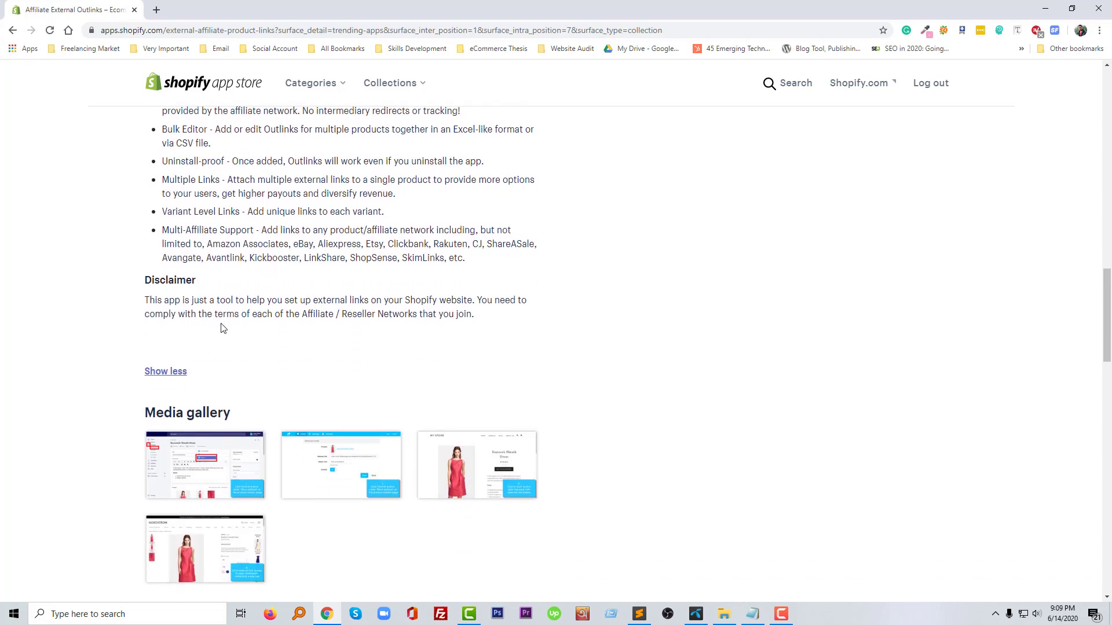
scroll(207, 324, down, 3)
click(205, 305)
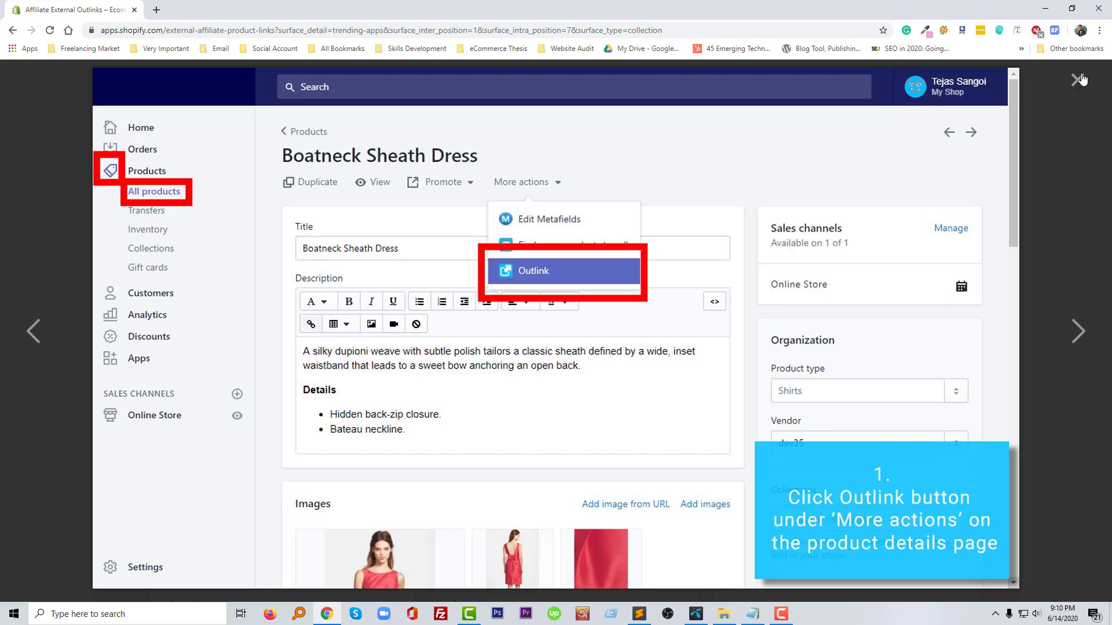
- View all four Outlink setup screenshots through the Nordstrom product page, then close the viewer
click(1078, 332)
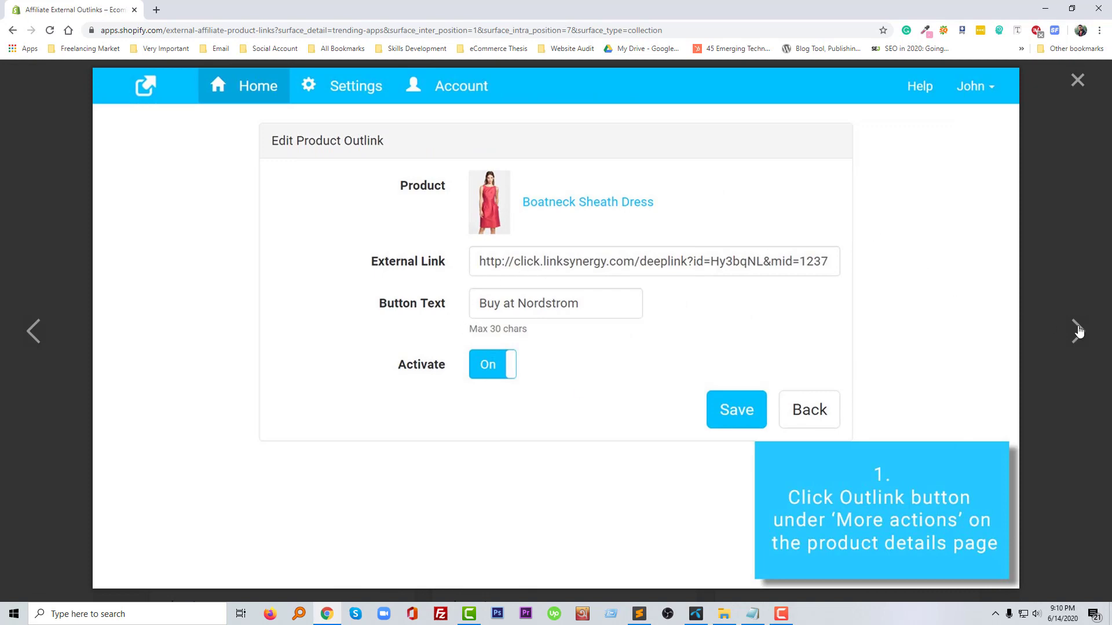
click(1078, 331)
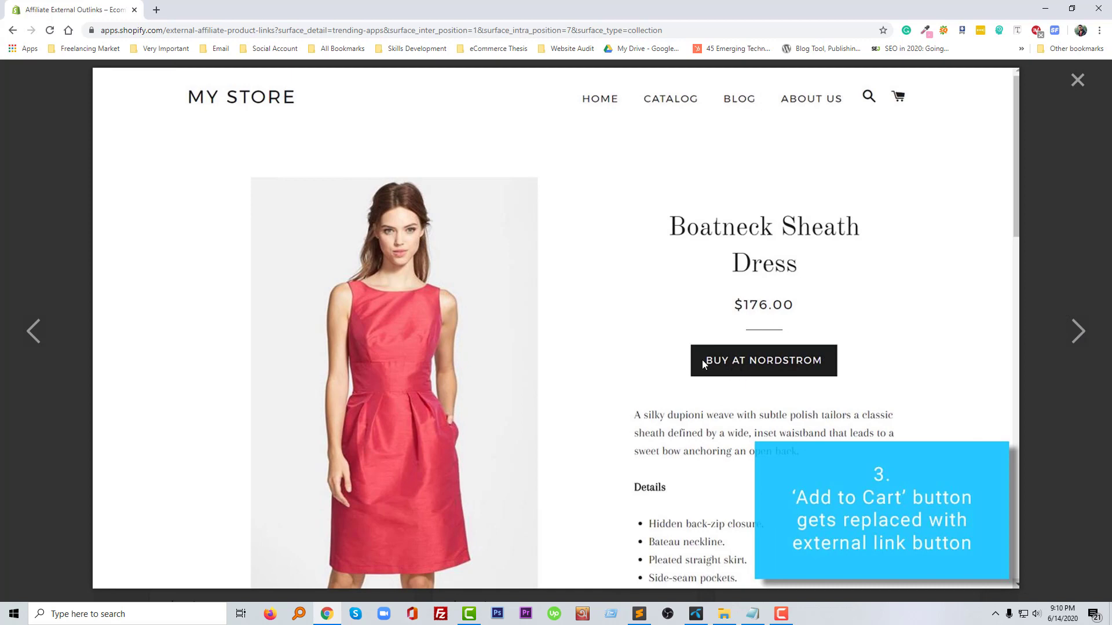
click(1077, 330)
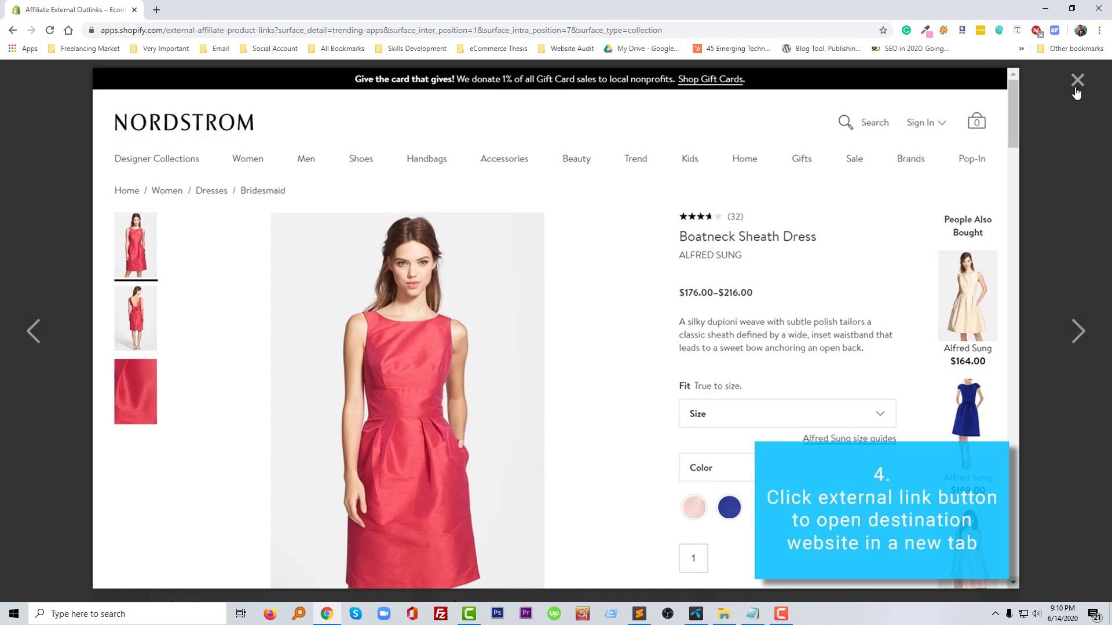
click(1076, 81)
- Review the Pricing plans and Most recent reviews, then open a blank browser tab
scroll(632, 455, down, 4)
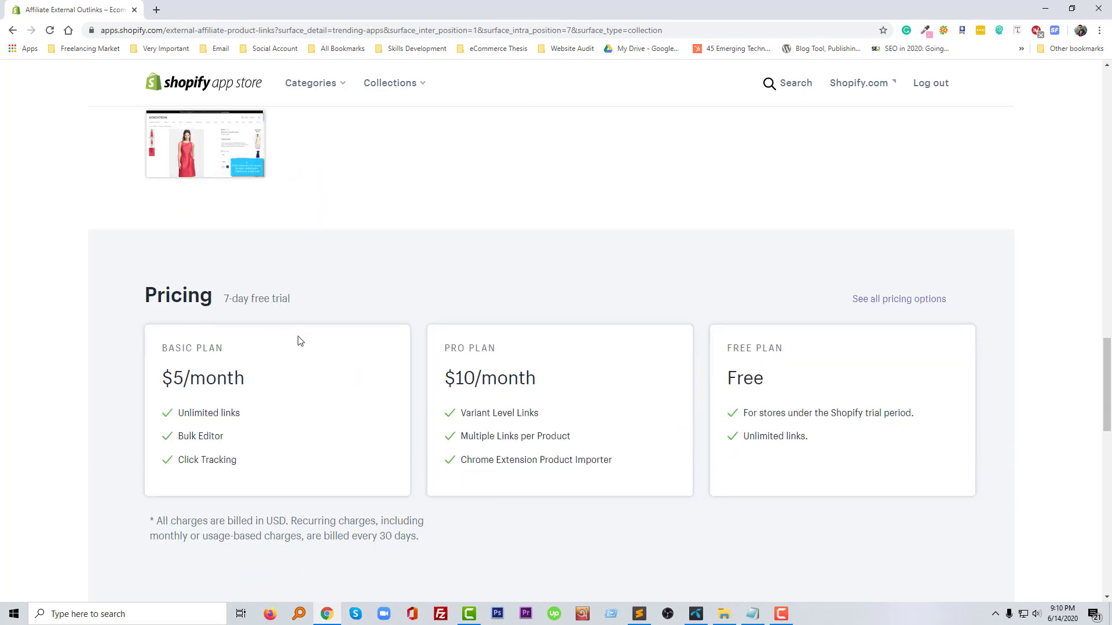
scroll(272, 327, down, 1)
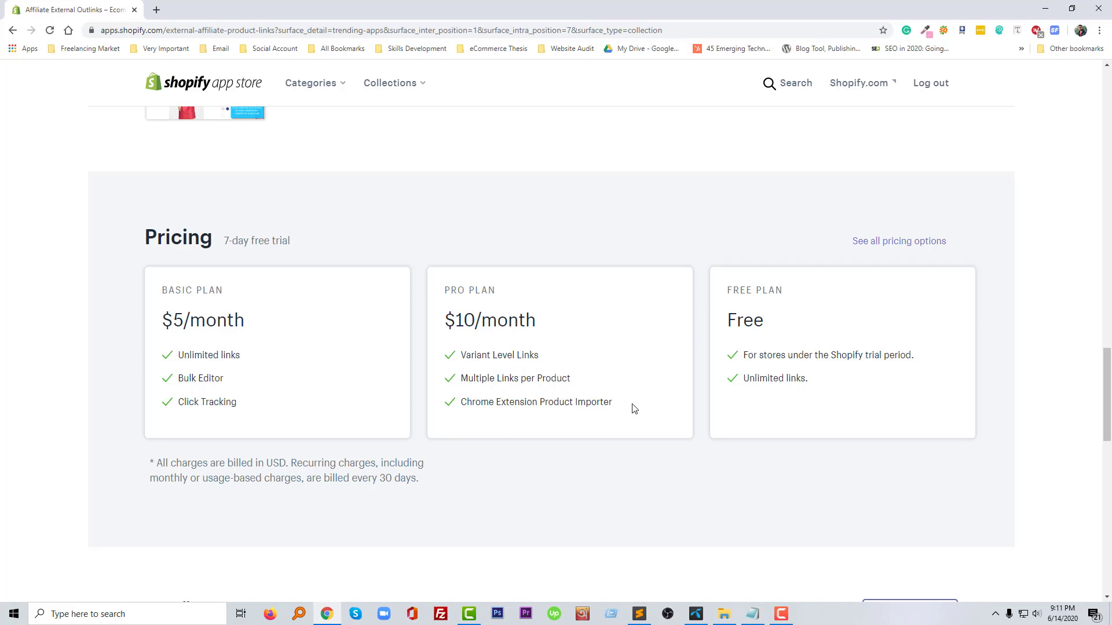
scroll(523, 447, down, 7)
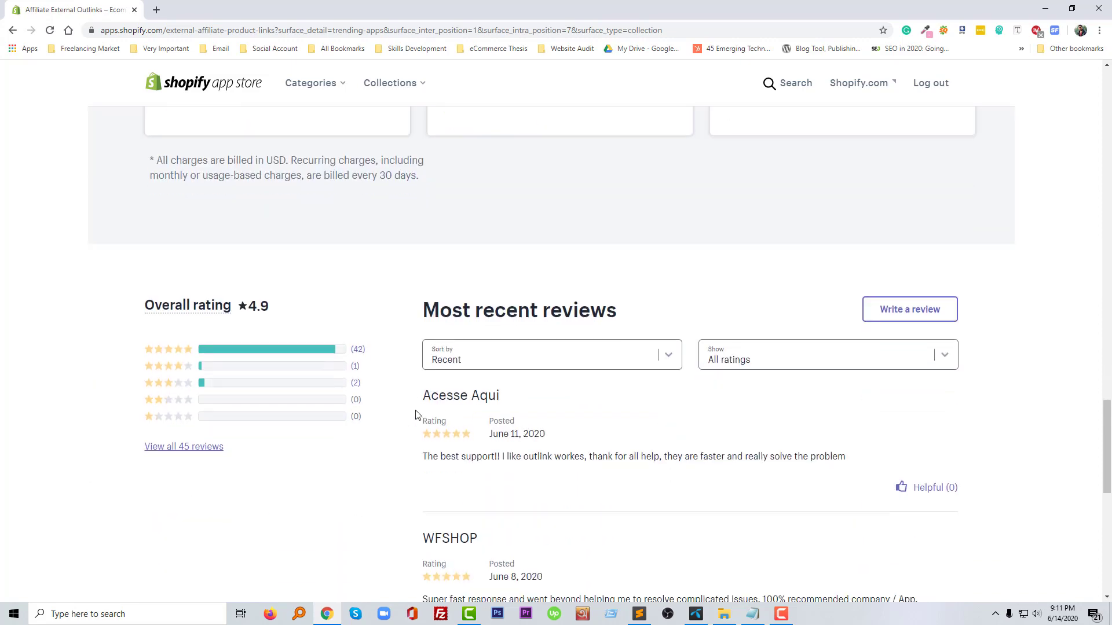
scroll(568, 396, down, 4)
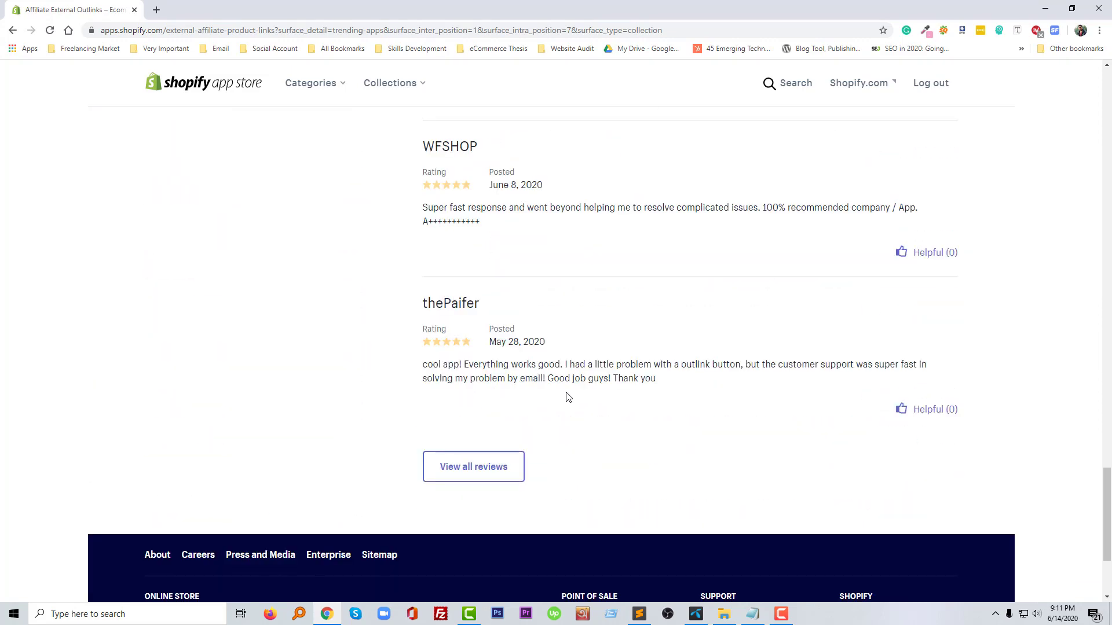
scroll(567, 396, up, 5)
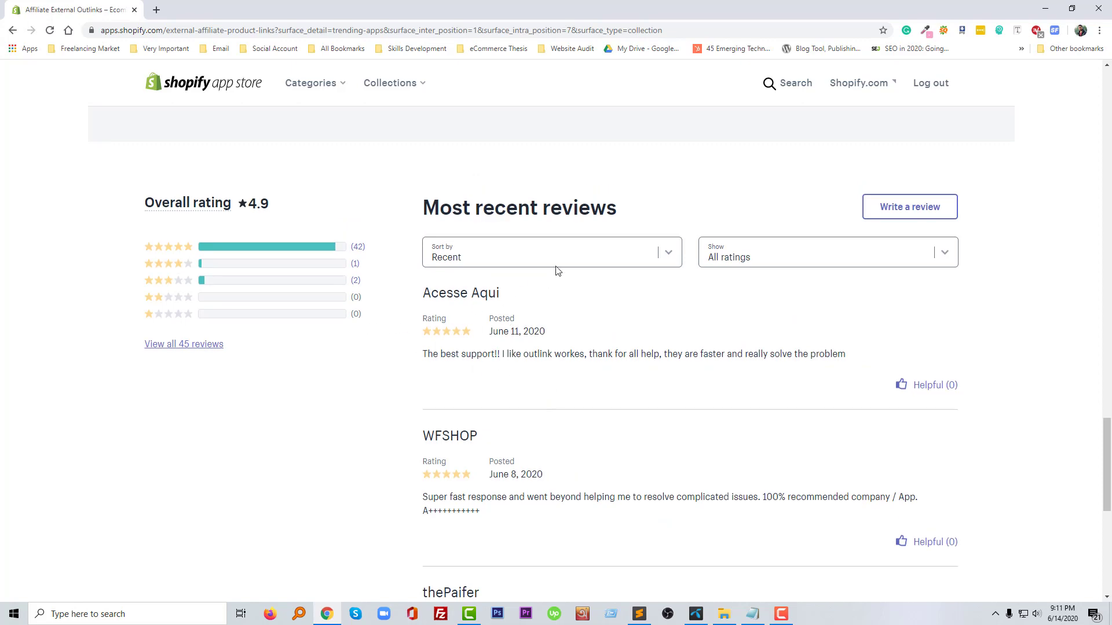
scroll(436, 265, down, 6)
scroll(436, 265, down, 2)
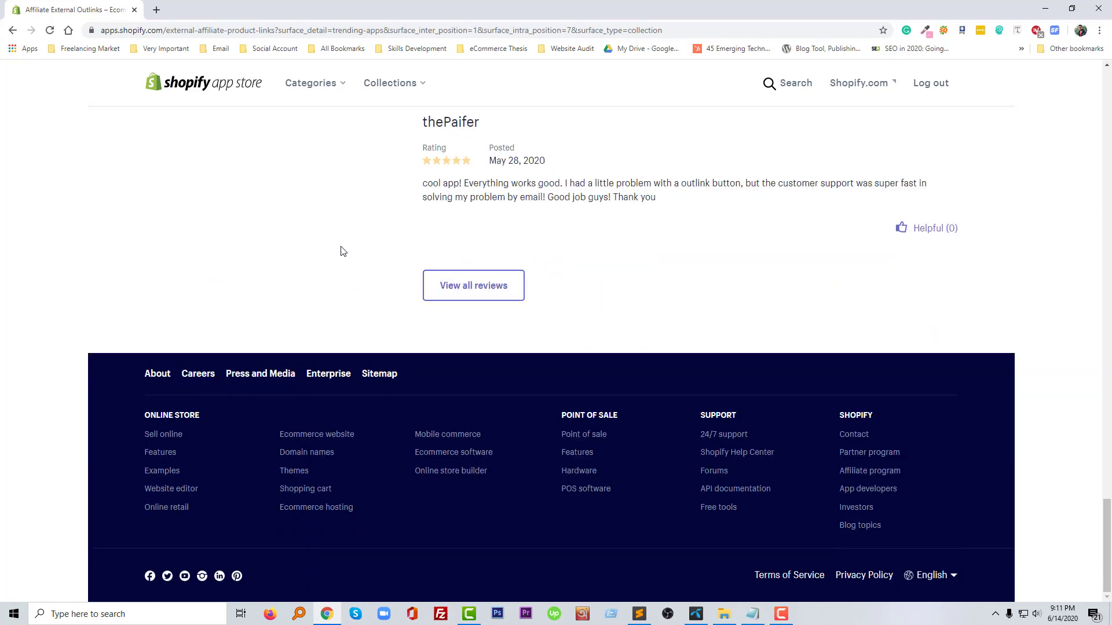
scroll(342, 251, up, 5)
click(157, 8)
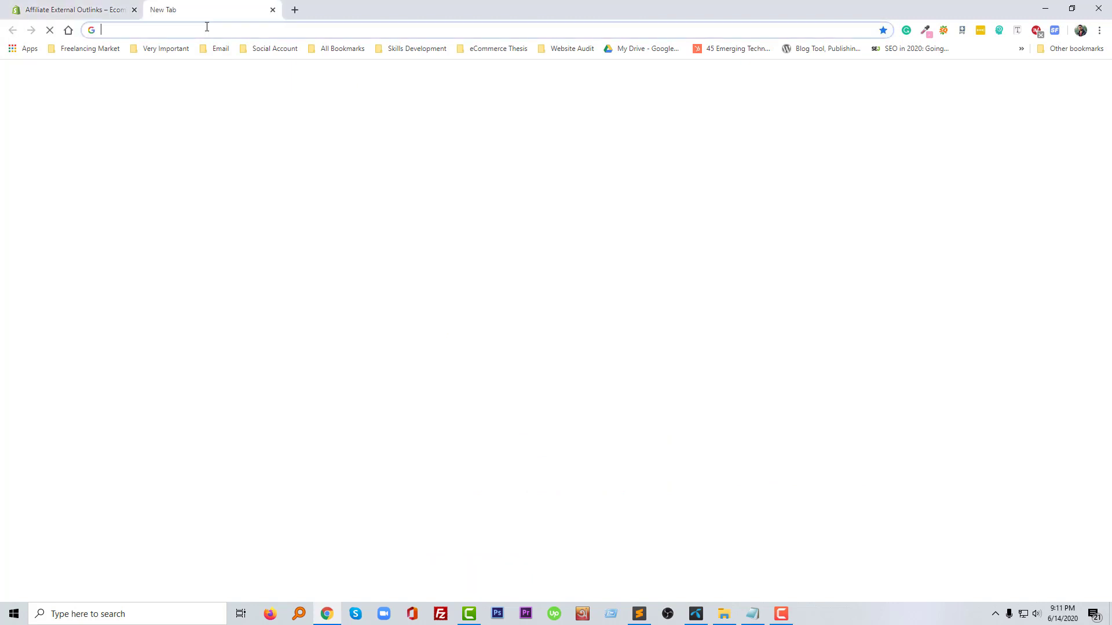
- Go to shopify.com, log in, and enter the eCommerce Assistant store's admin
text(sh)
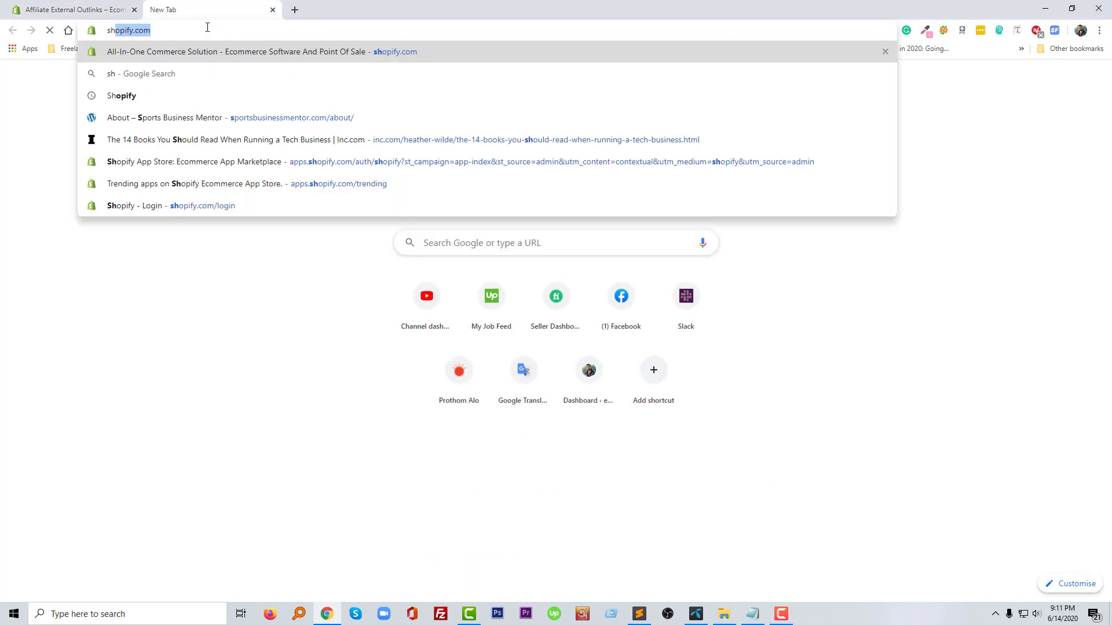
key(Return)
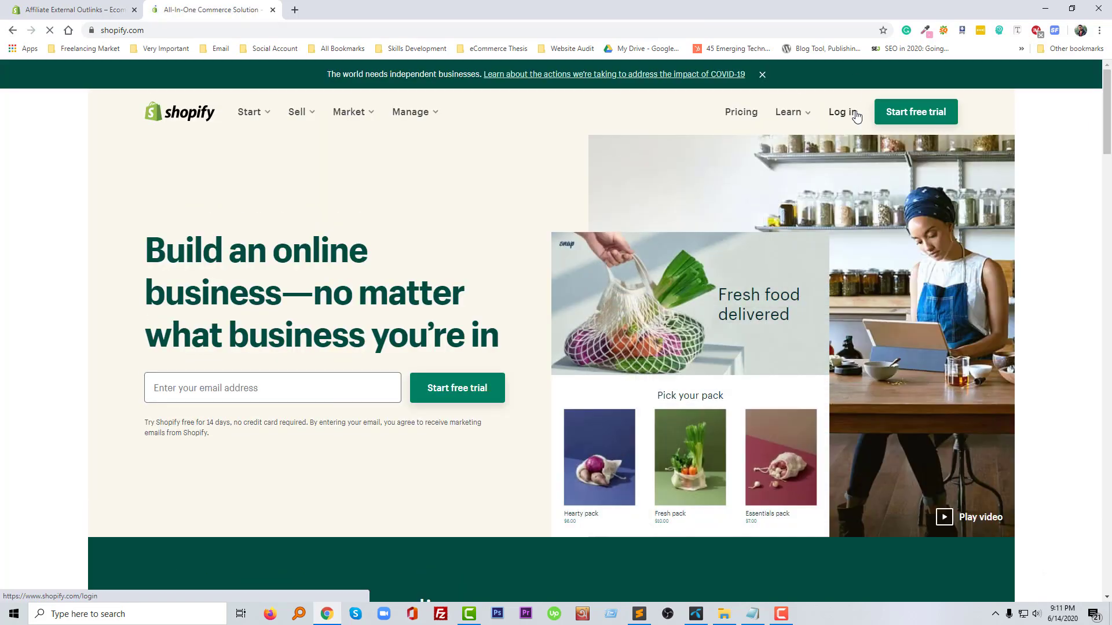
click(843, 113)
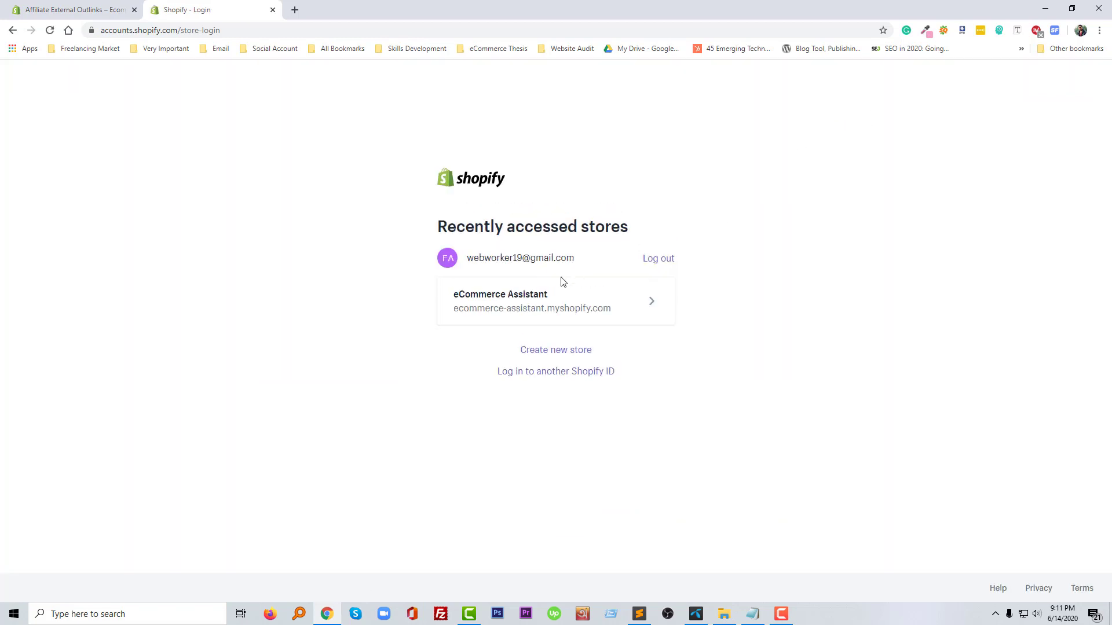
click(515, 306)
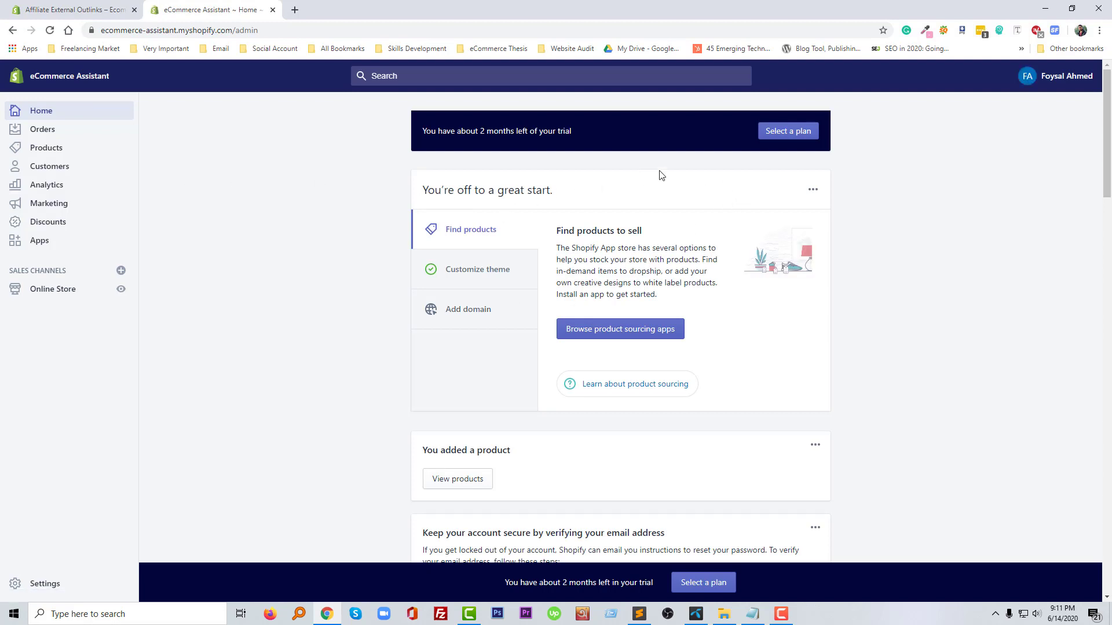
- Open the Shopify App Store from Apps and copy the 'Affiliate External Outlinks' app title
click(55, 246)
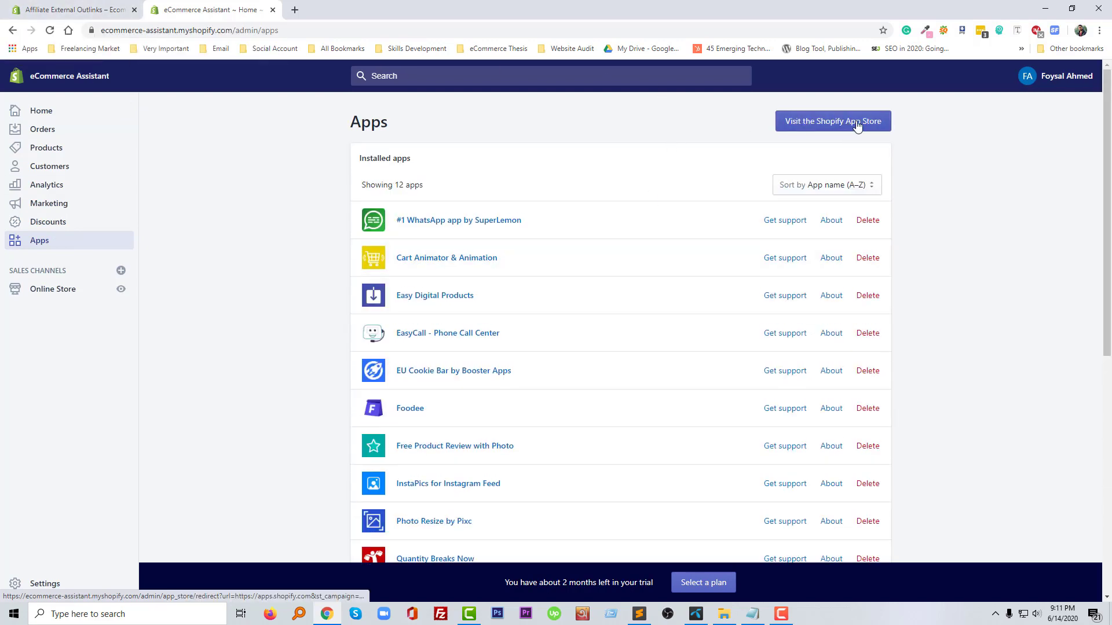
click(876, 126)
click(106, 7)
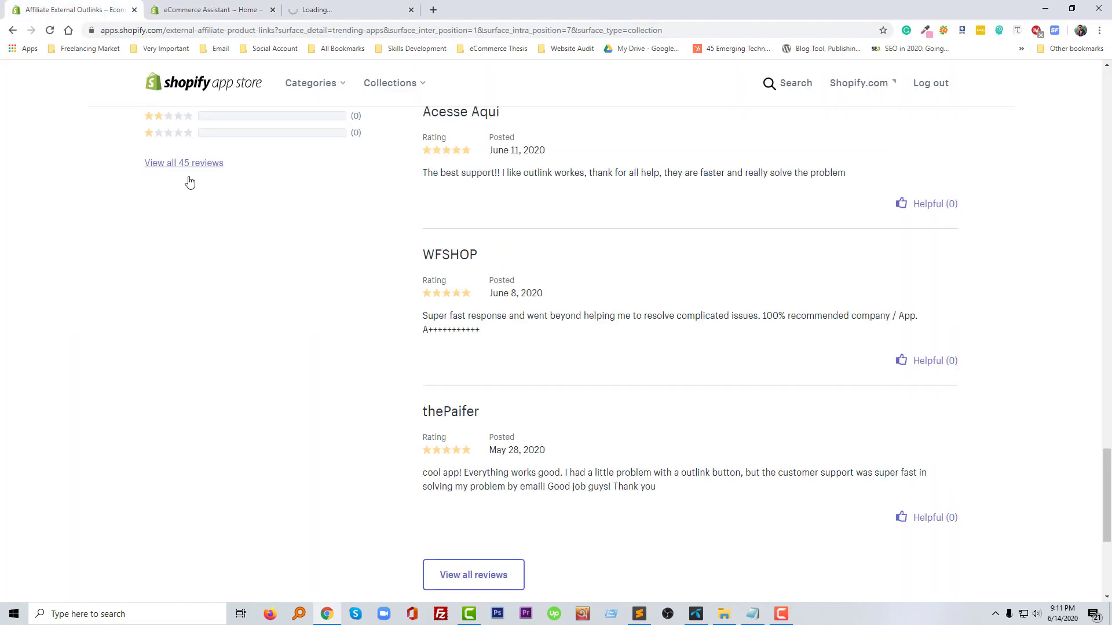
scroll(327, 182, up, 20)
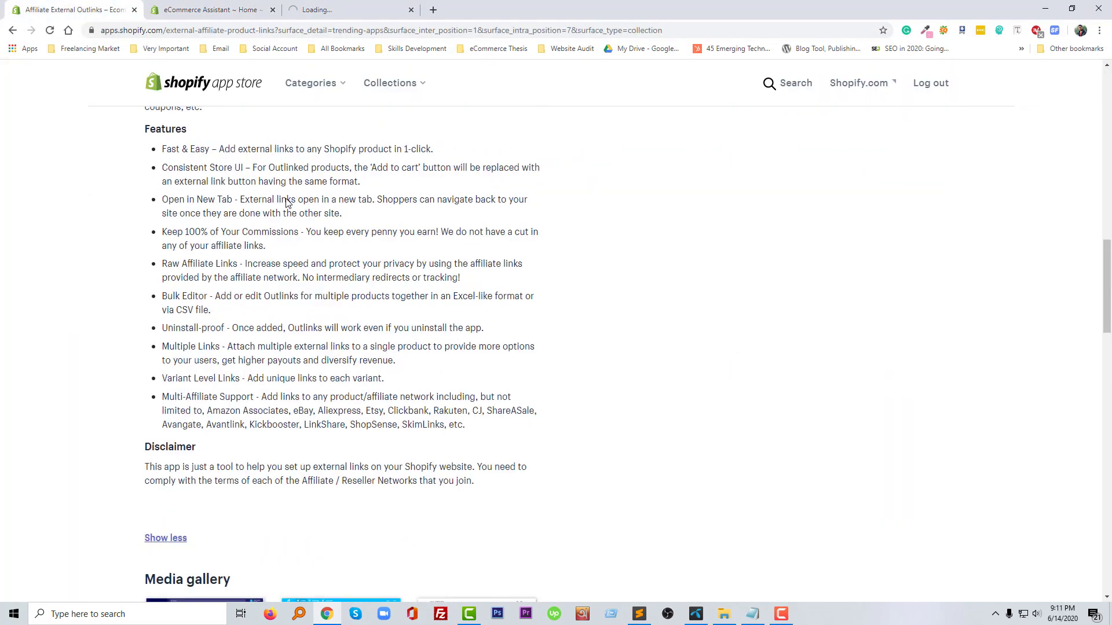
scroll(286, 199, up, 6)
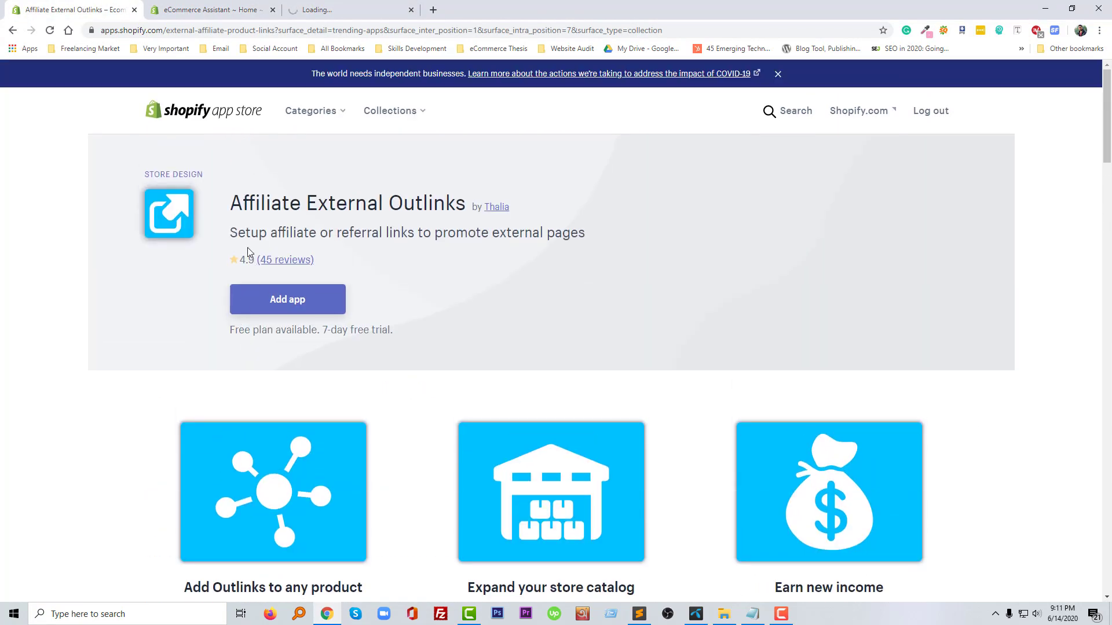
drag(232, 201, 466, 204)
key(ctrl+c)
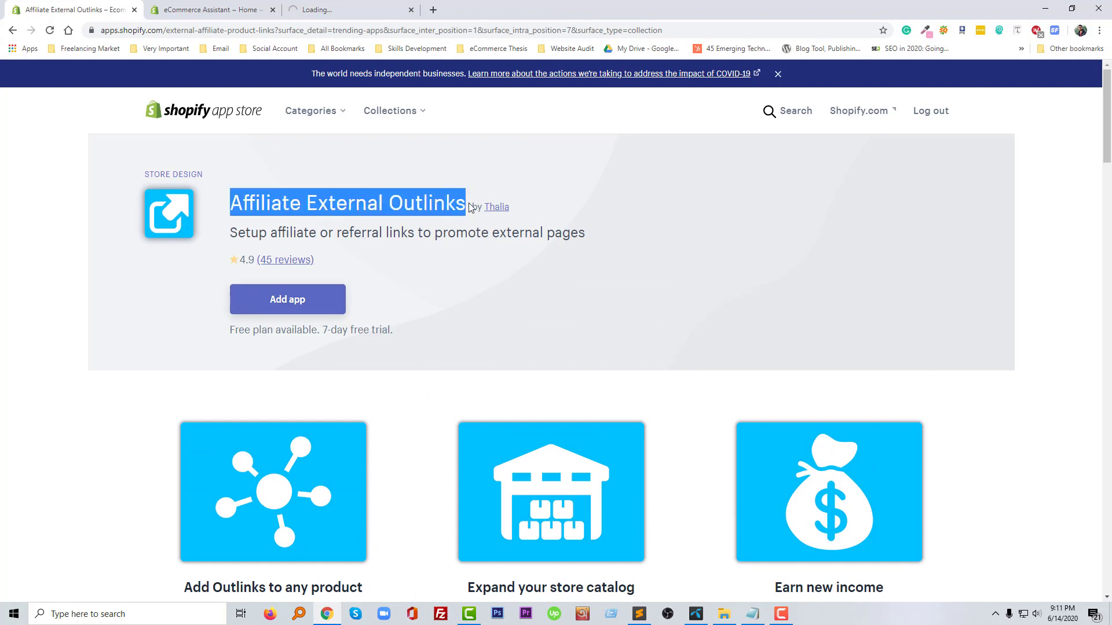
click(317, 7)
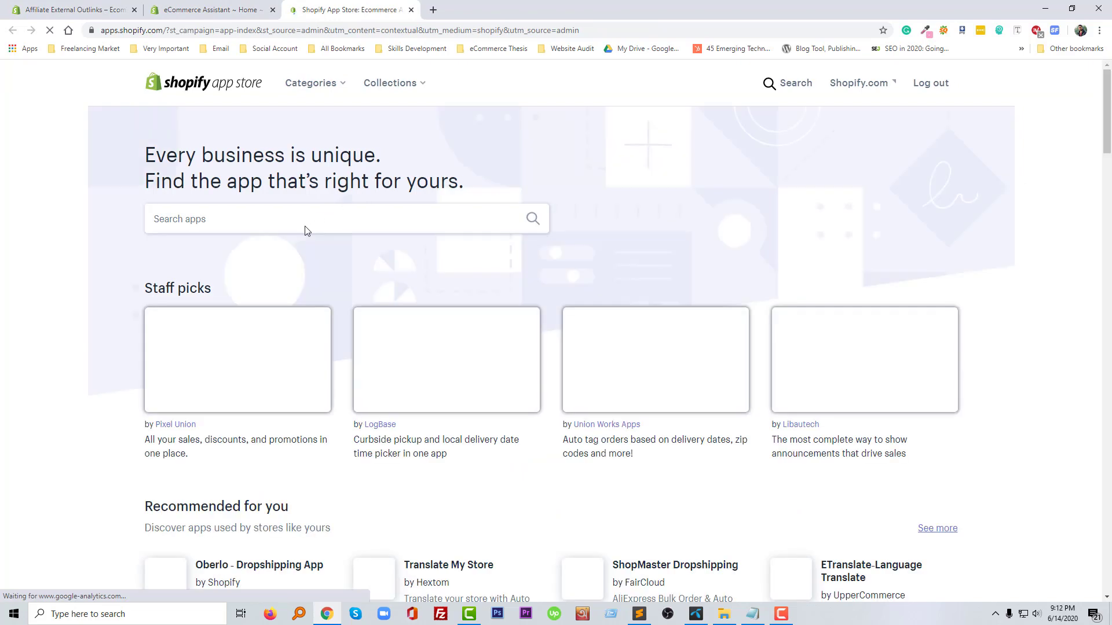
- Search the App Store for 'Affiliate External Outlinks', open its listing, and choose Add app
click(305, 226)
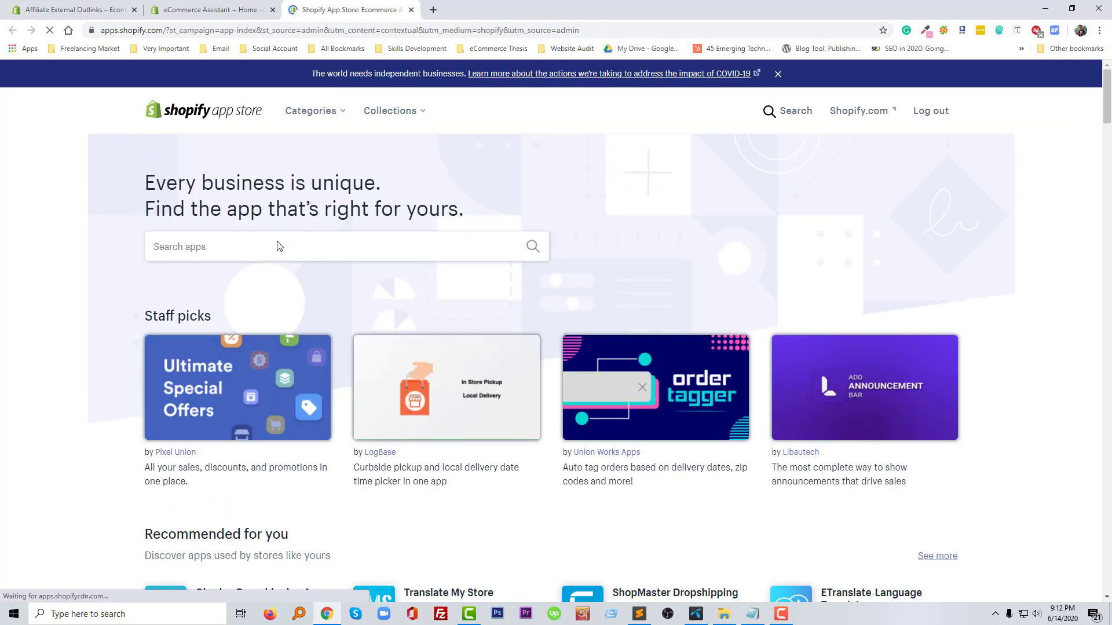
click(277, 249)
key(ctrl+v)
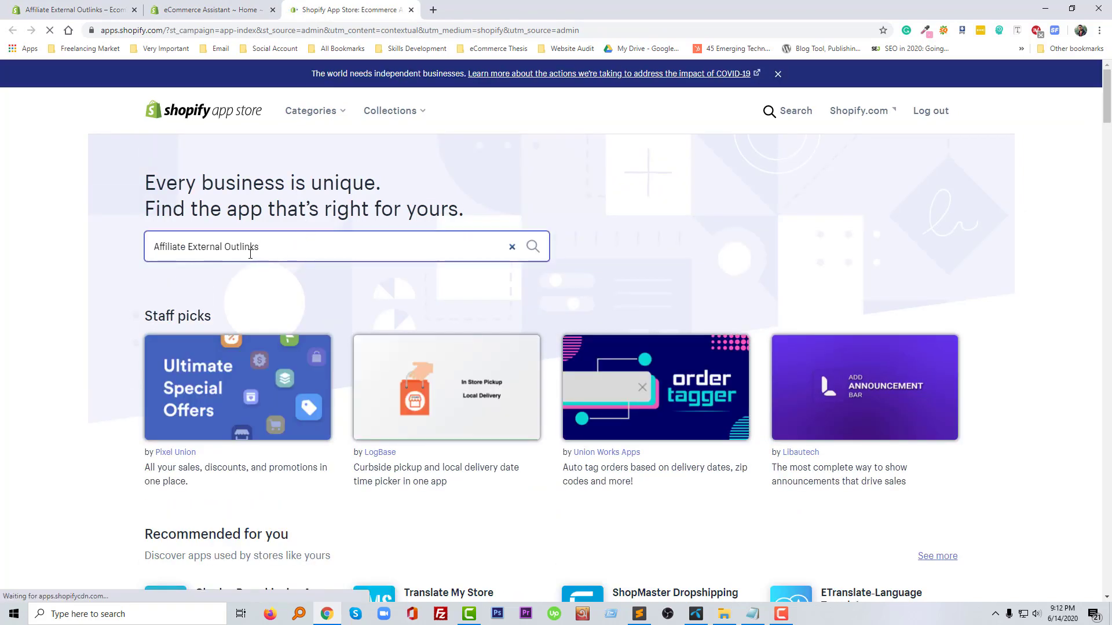
click(531, 247)
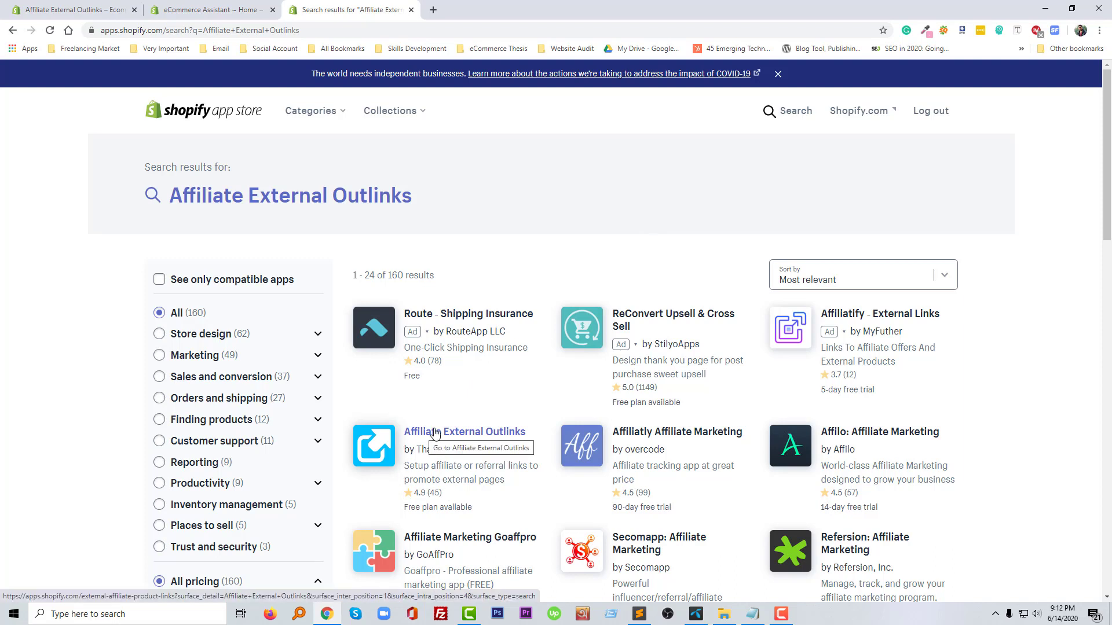
click(436, 433)
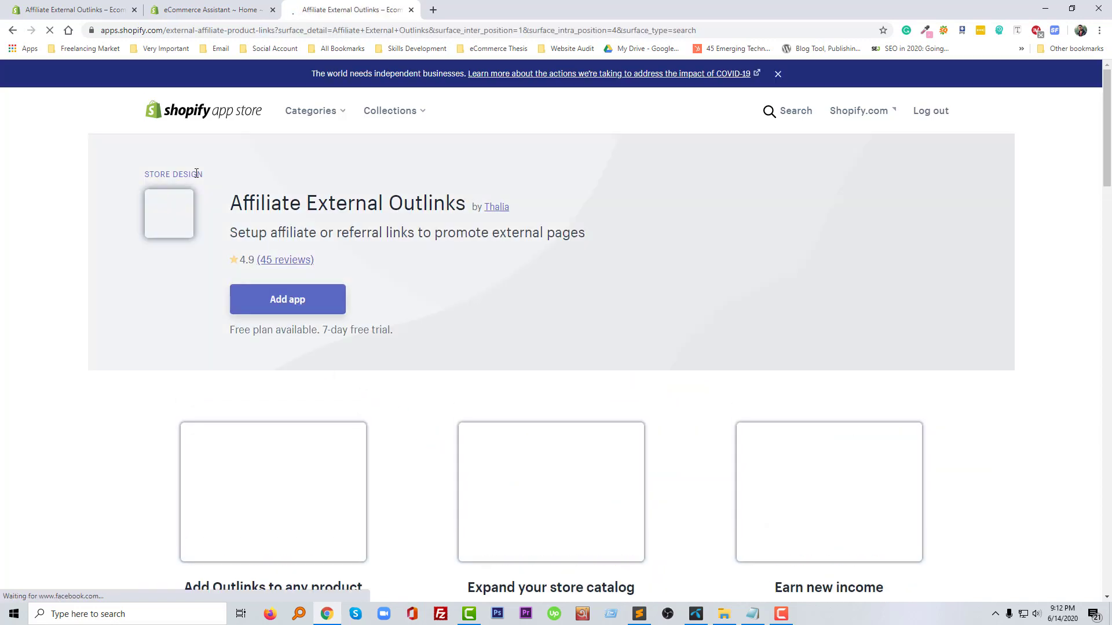
click(301, 307)
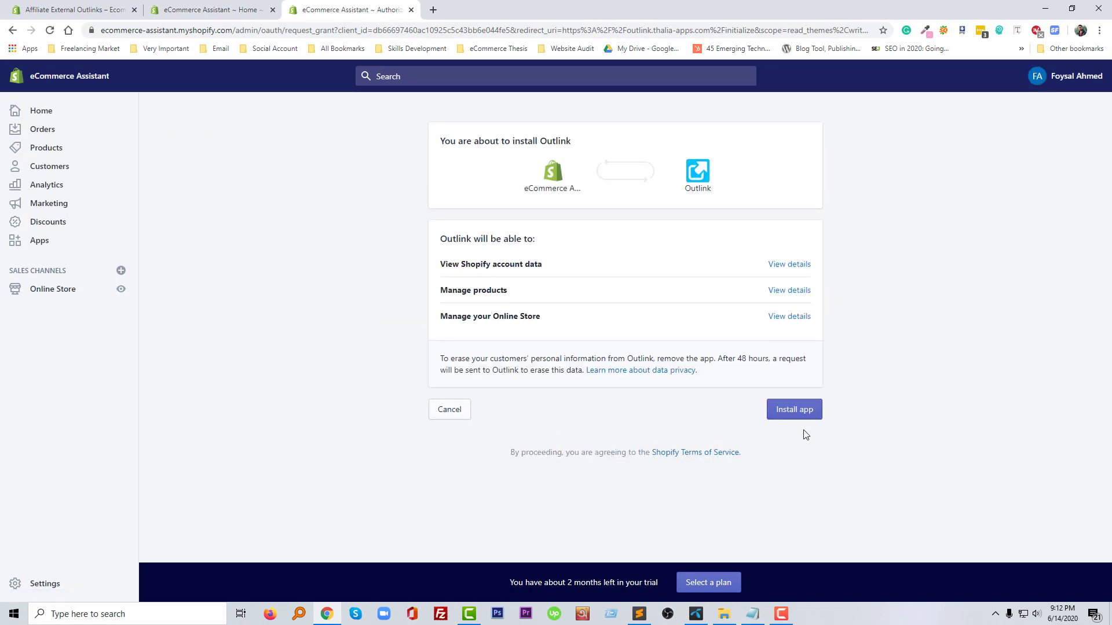
- Approve the requested permissions to install Outlink on the store
click(789, 414)
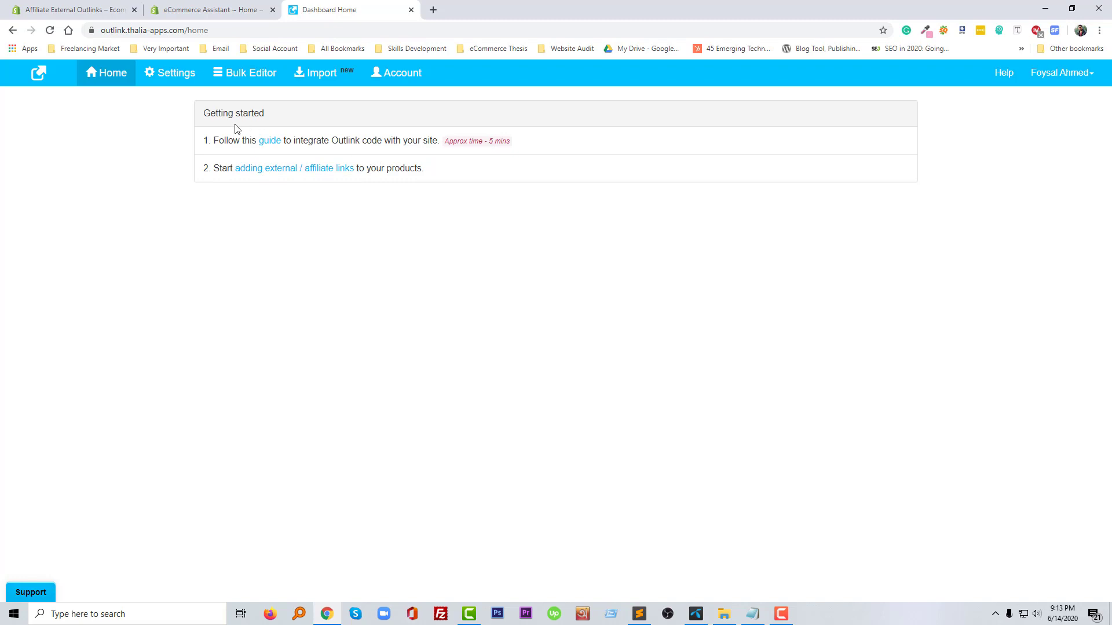
- Open the Integrating Outlink App guide from the Outlink dashboard
click(270, 141)
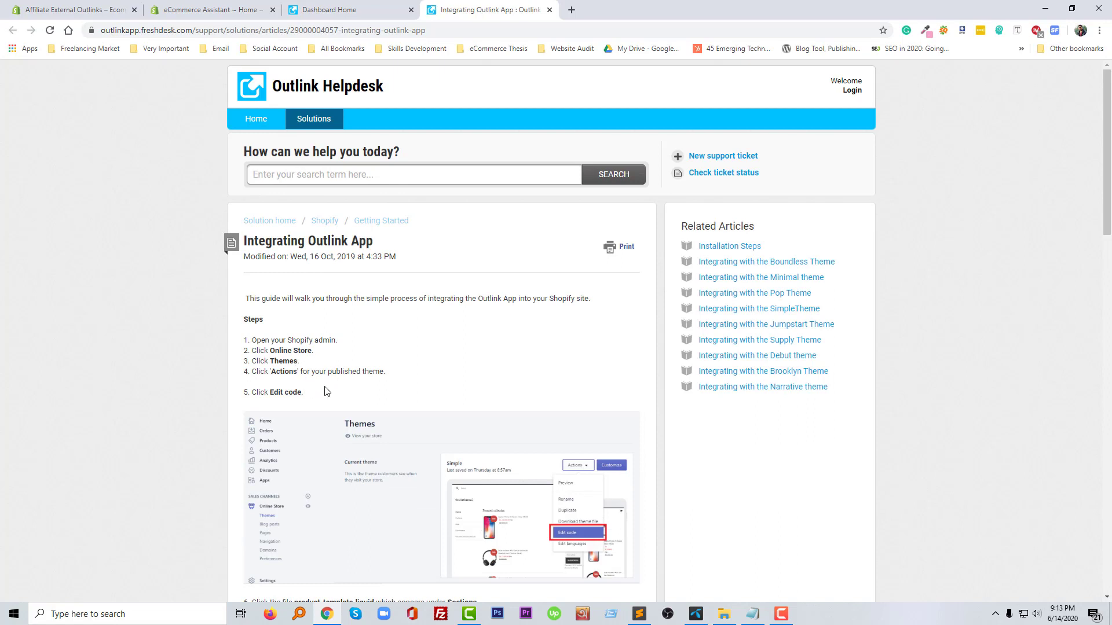
scroll(324, 392, down, 3)
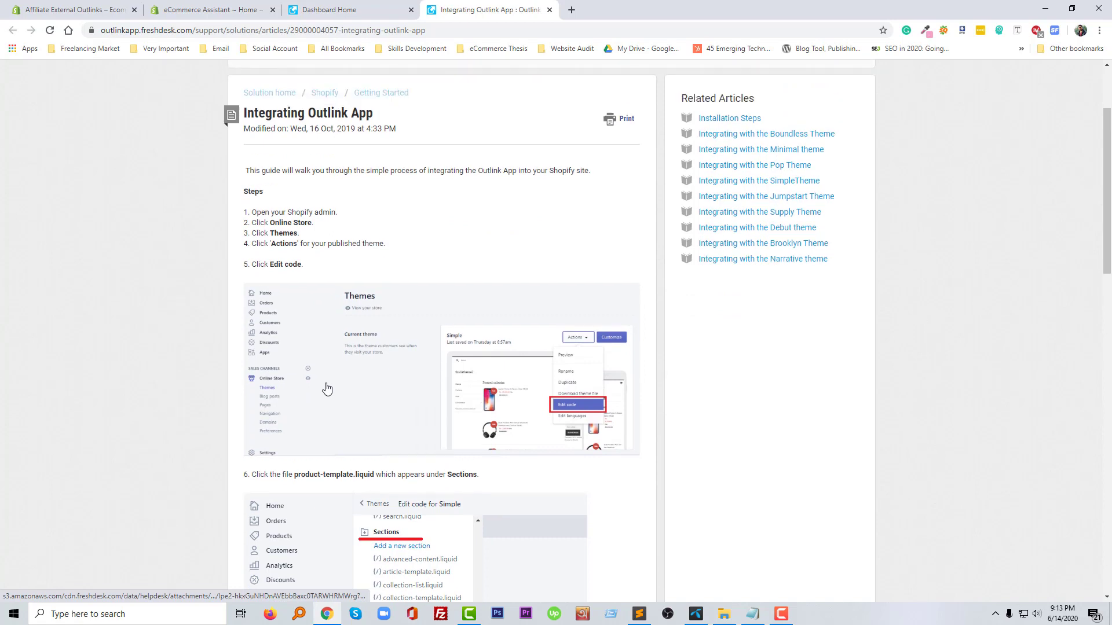
scroll(327, 389, up, 1)
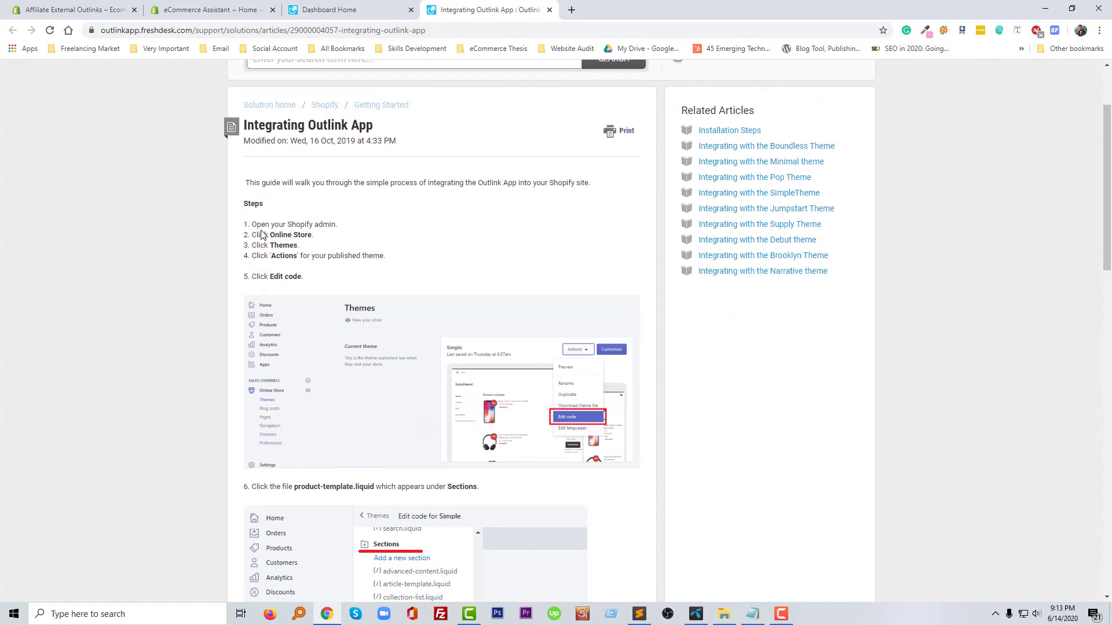
- Place the guide tab beside the store admin and open Online Store > Themes
click(75, 10)
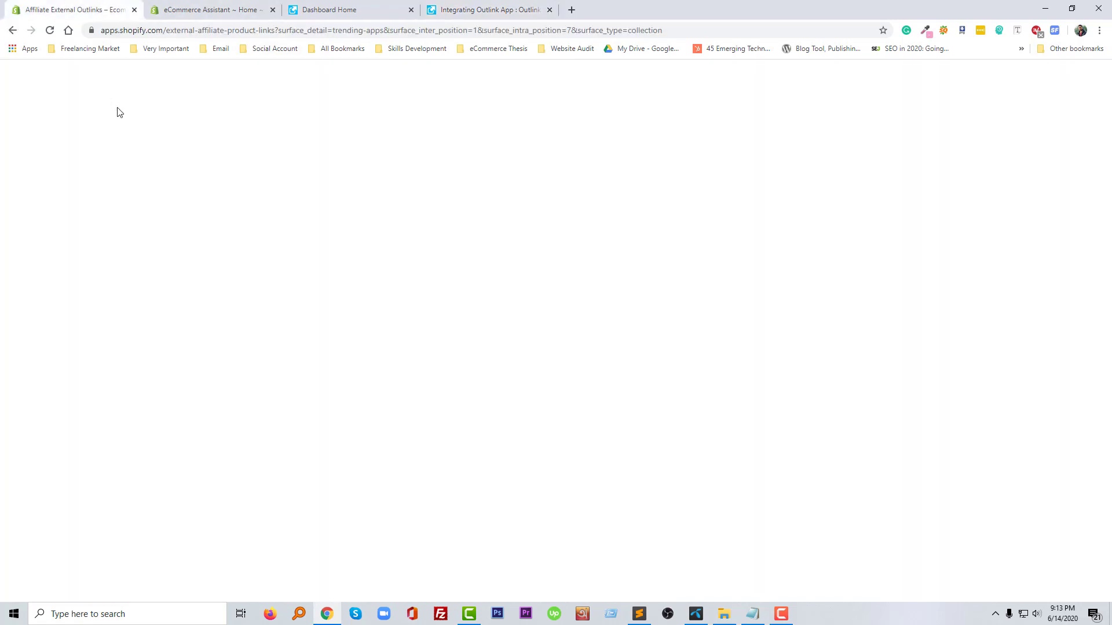
key(ctrl+Tab)
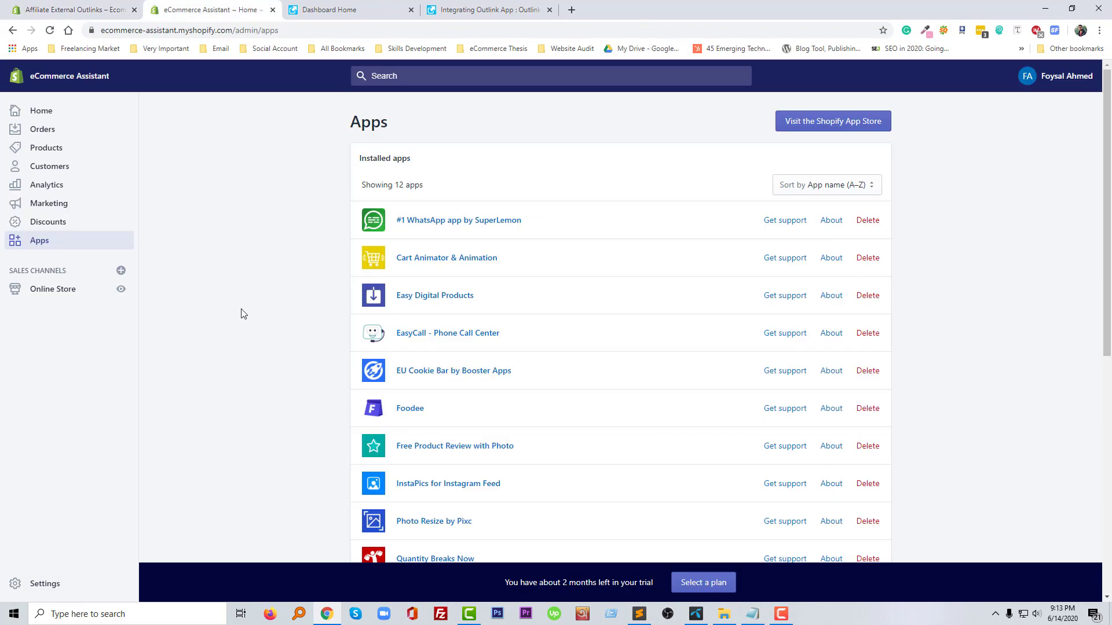
click(45, 114)
drag(486, 9, 359, 10)
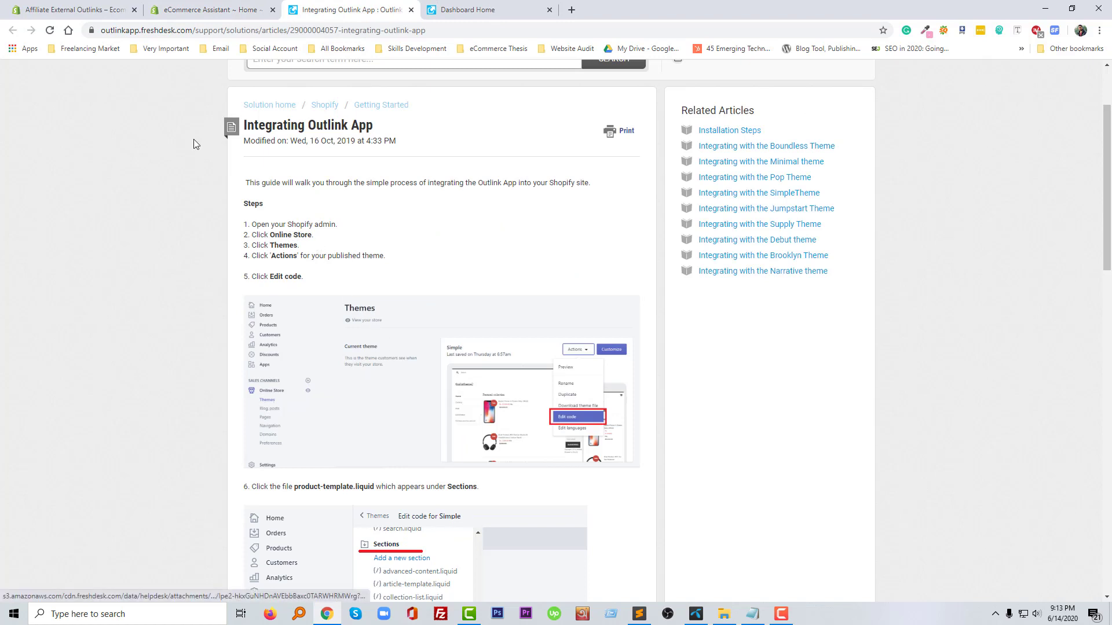
click(208, 10)
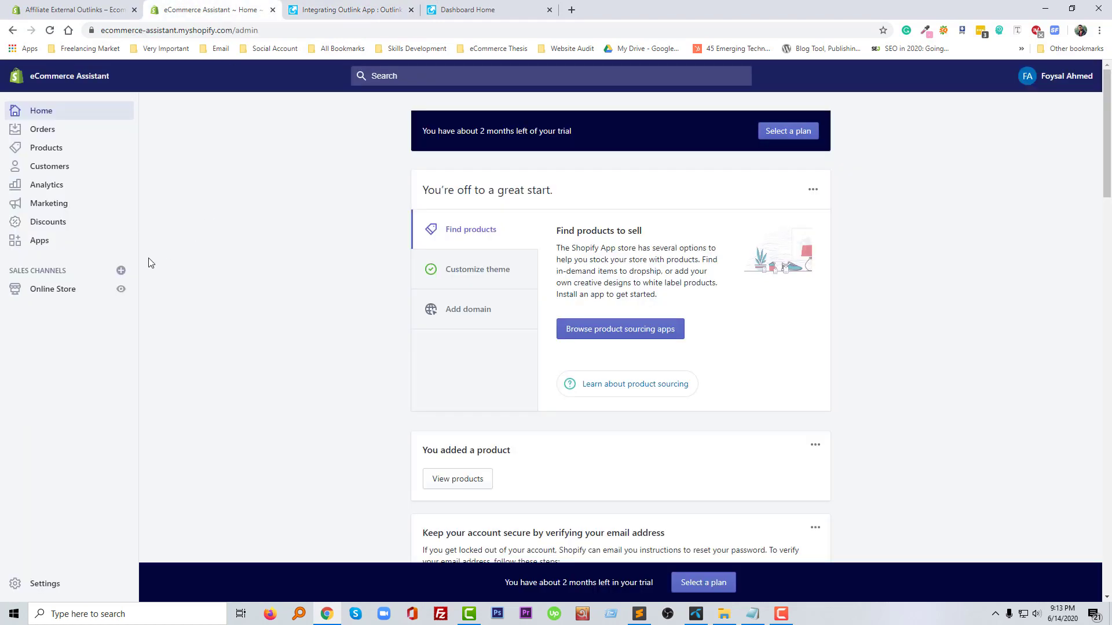
click(55, 291)
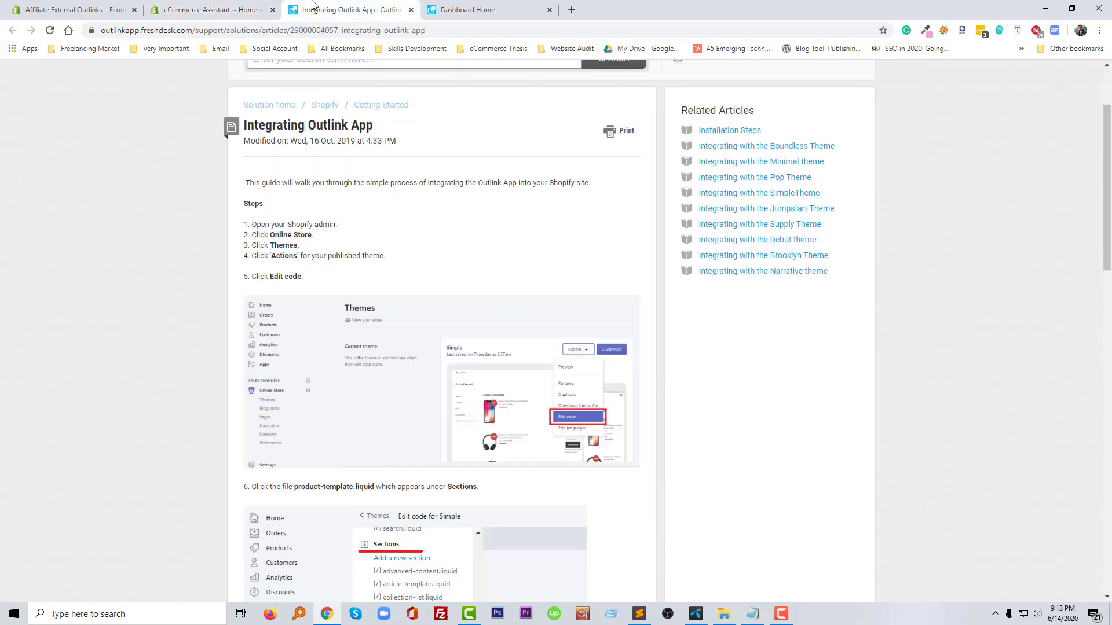
click(306, 9)
click(210, 8)
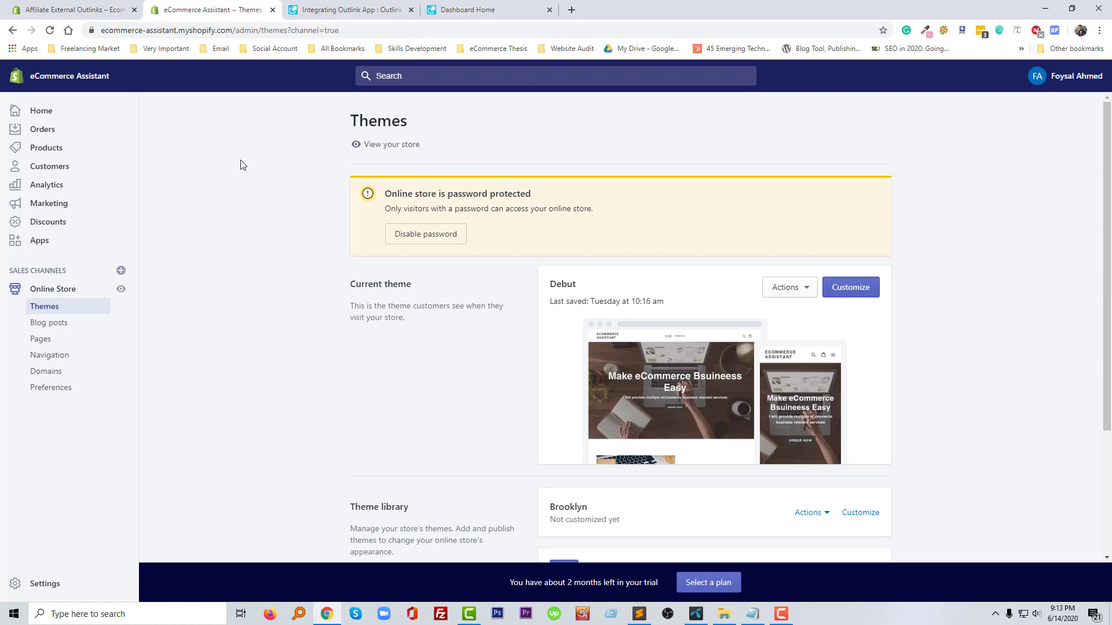
- Open Edit code for the current Debut theme
click(328, 5)
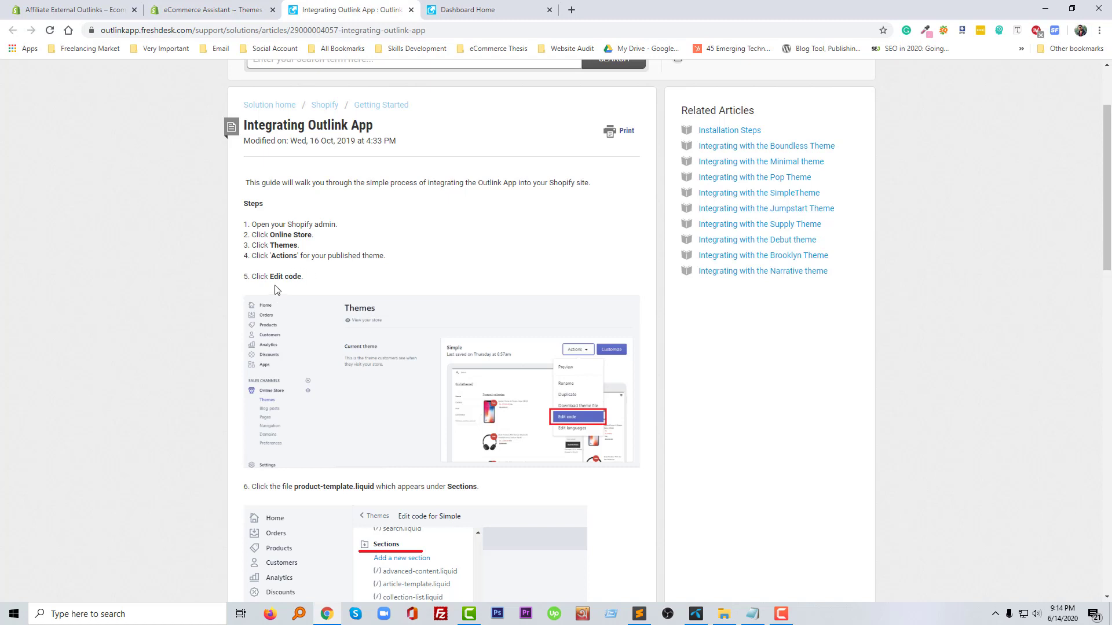
click(231, 7)
click(775, 290)
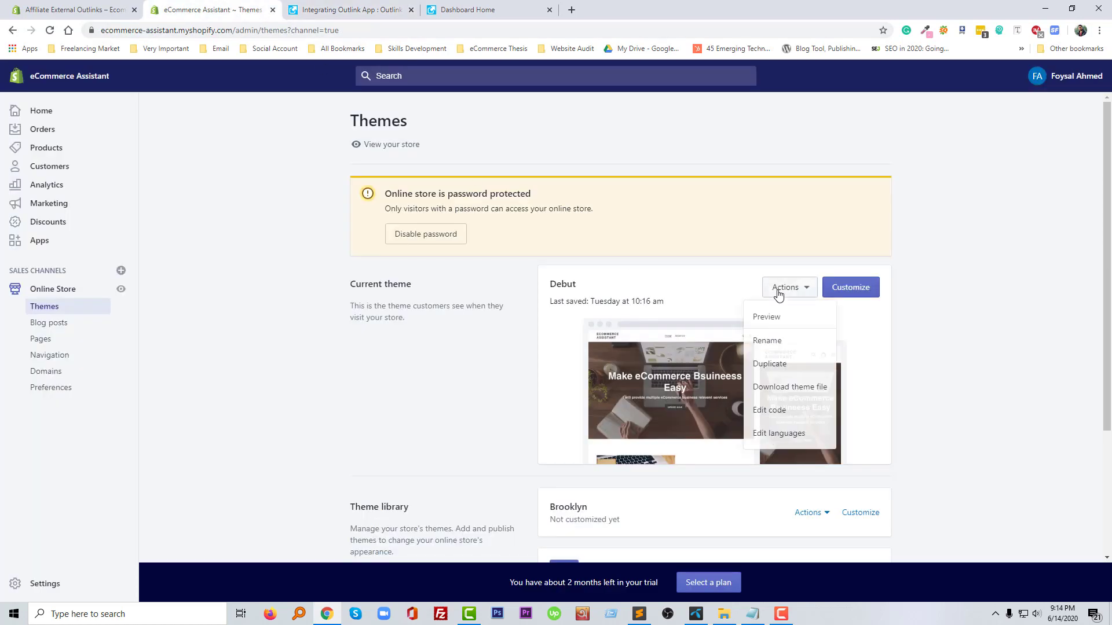
click(770, 412)
- Copy the file name product-template.liquid from step 6 of the integration guide
click(342, 7)
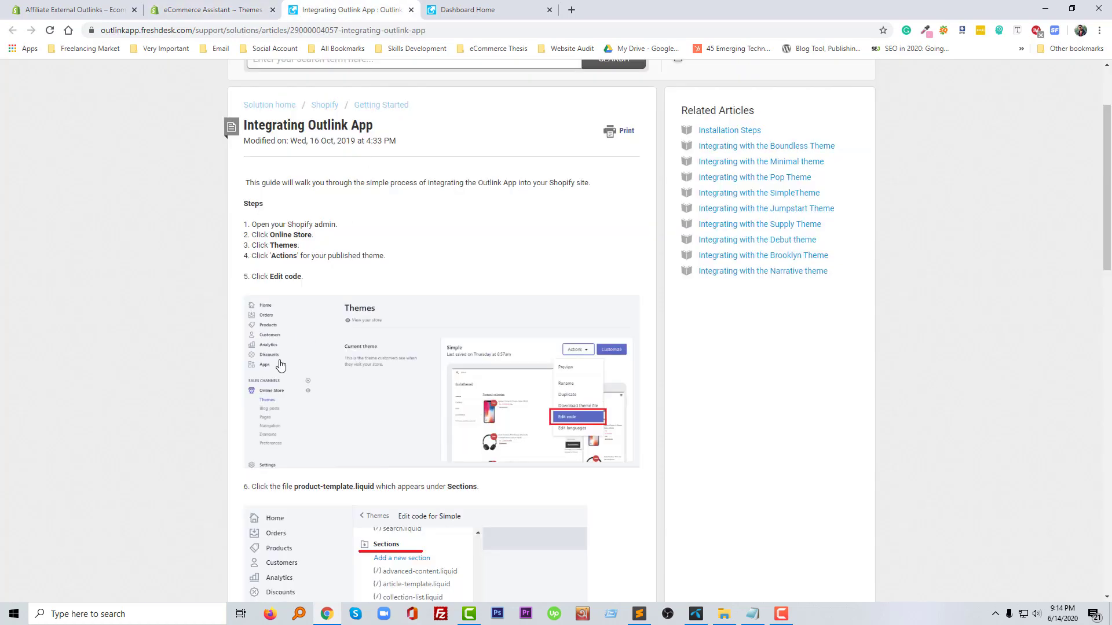
scroll(301, 367, down, 1)
scroll(317, 372, down, 4)
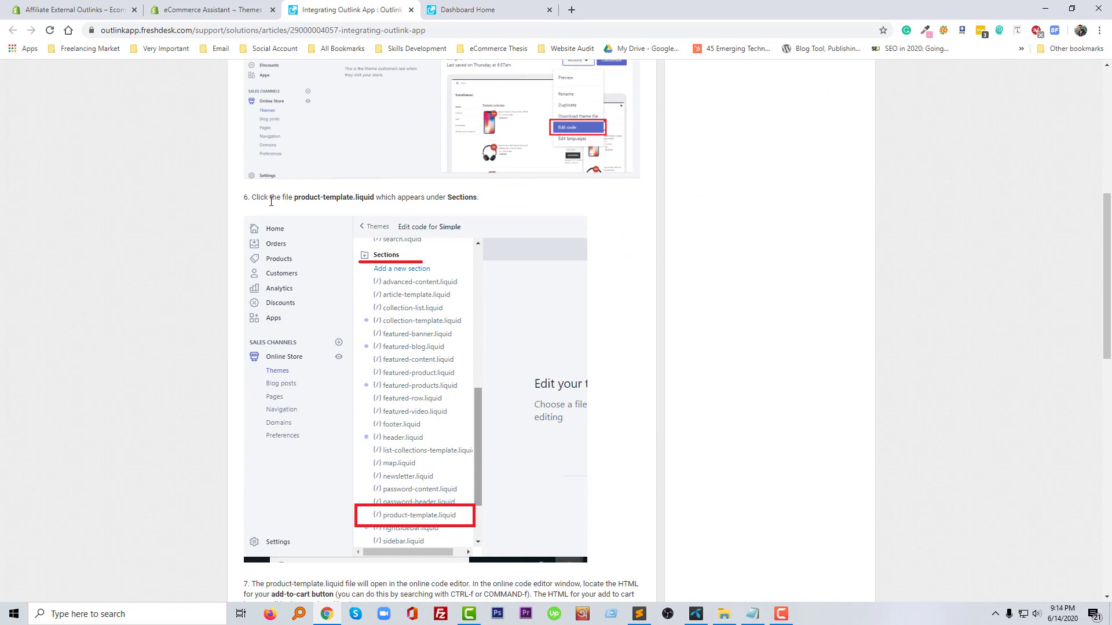
scroll(326, 214, up, 2)
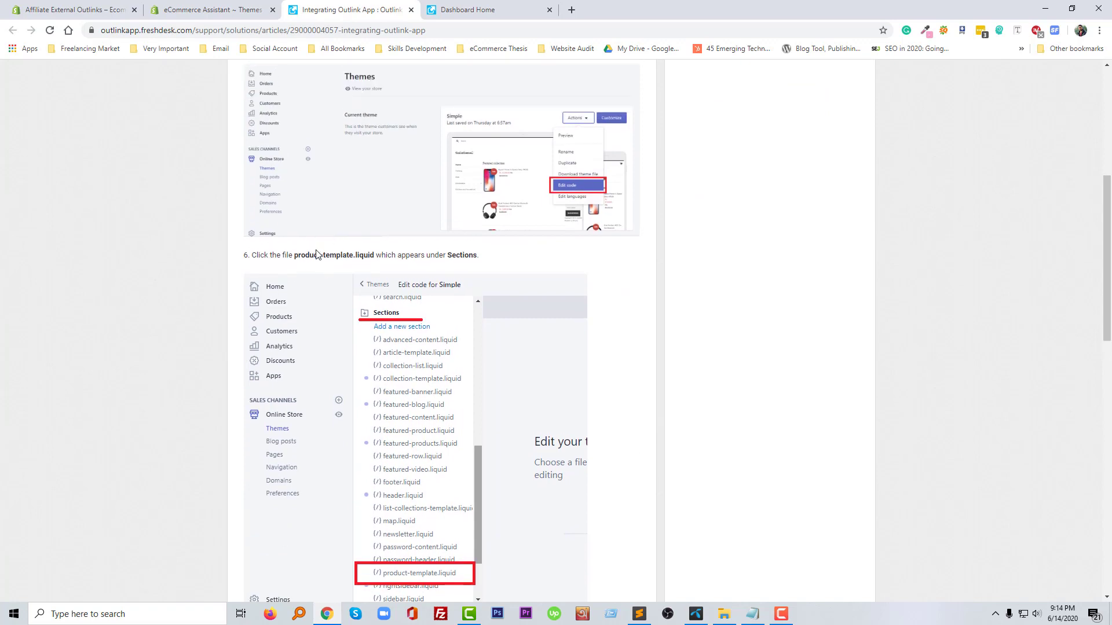
drag(294, 316, 375, 313)
key(ctrl+c)
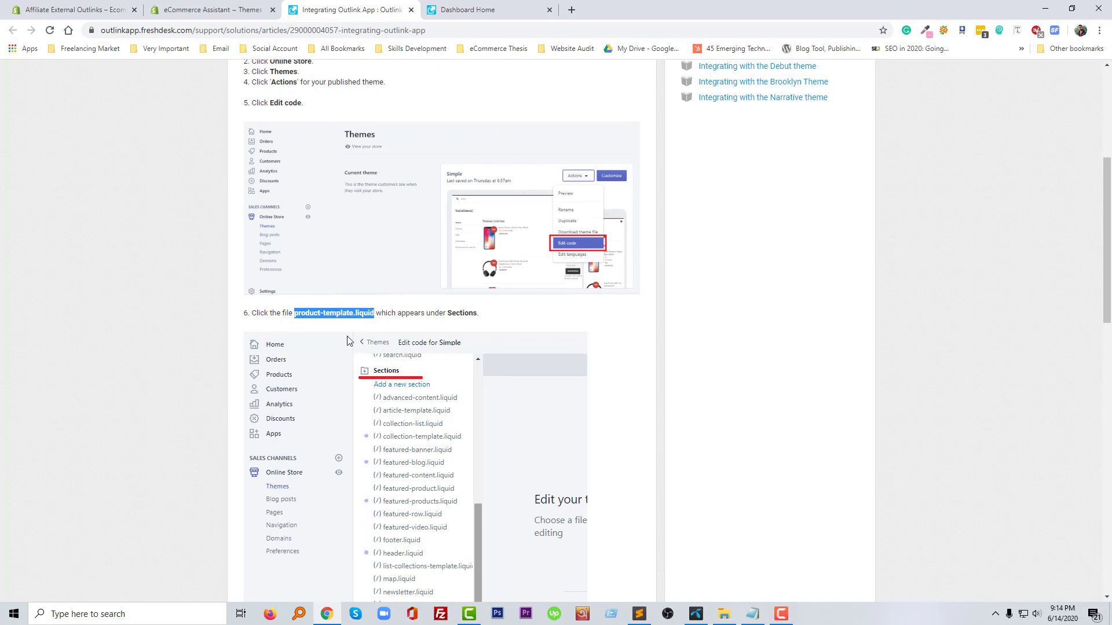
click(233, 10)
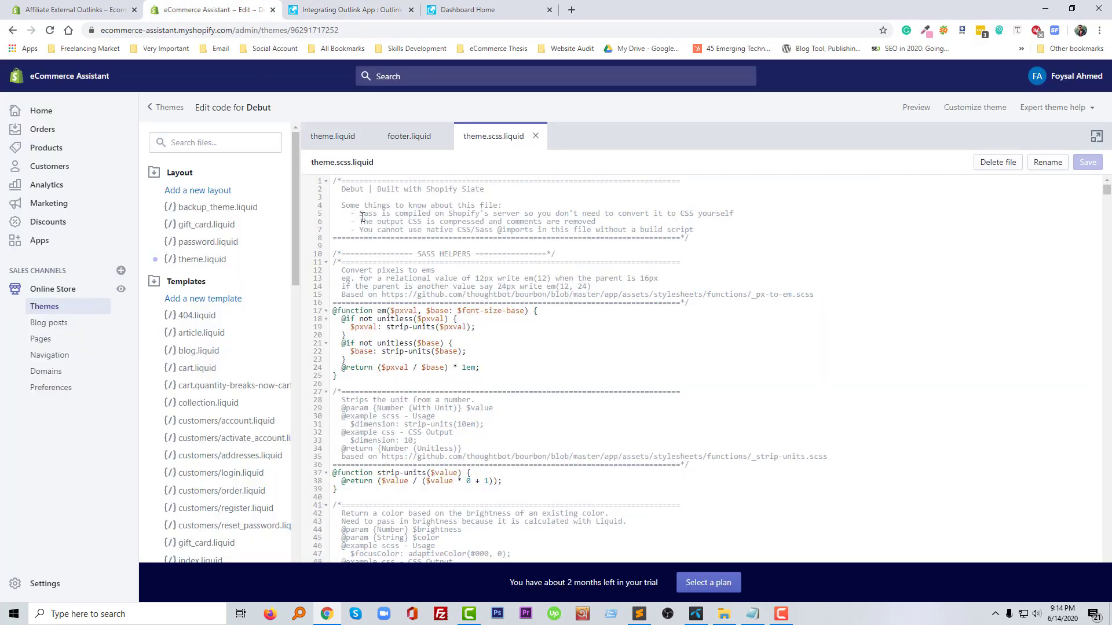
- Open product-template.liquid as the only editor tab, then return to the Outlink guide
click(219, 145)
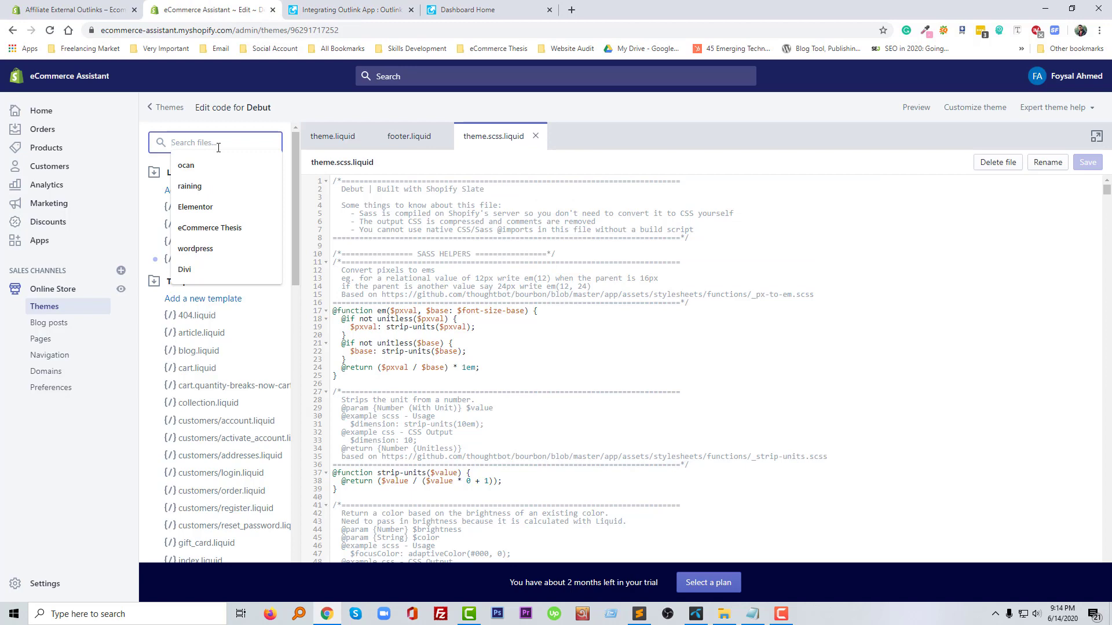
key(ctrl+v)
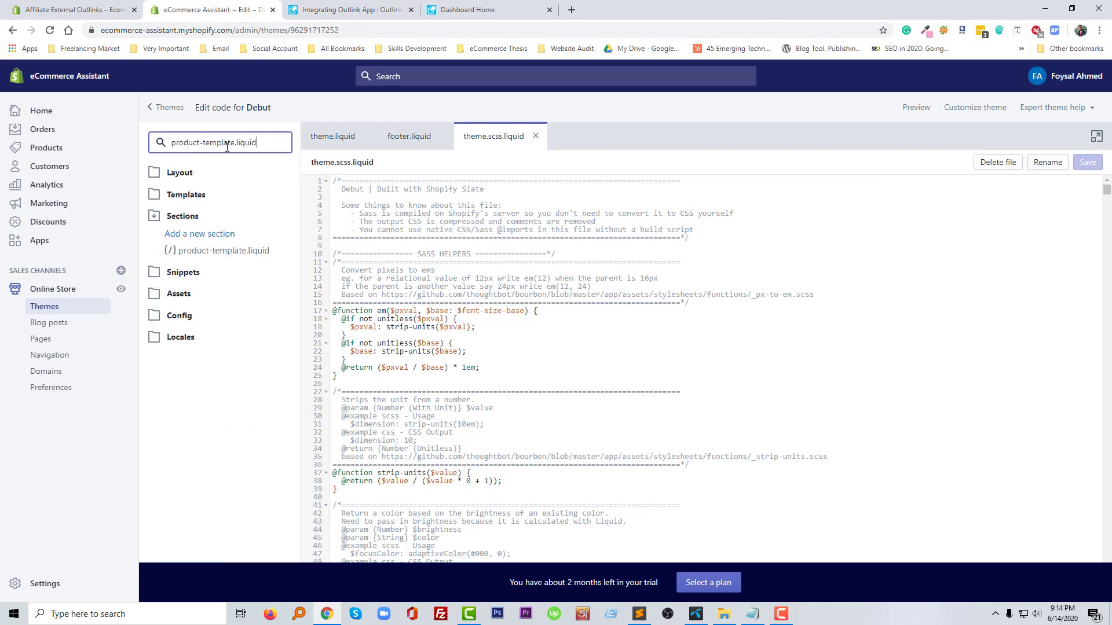
click(238, 257)
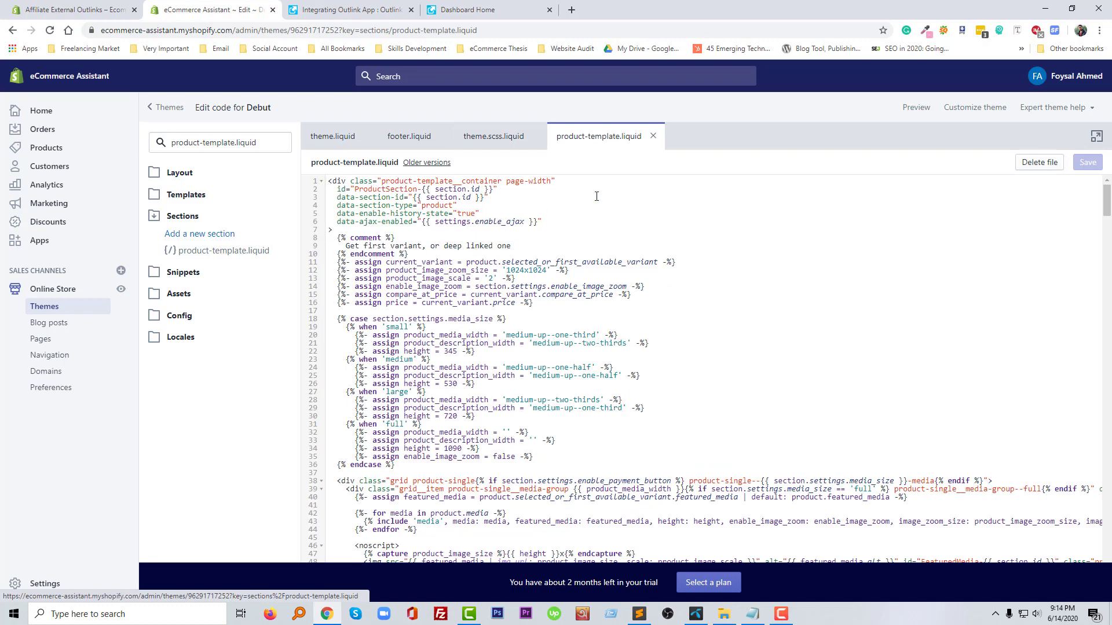
click(362, 139)
click(366, 136)
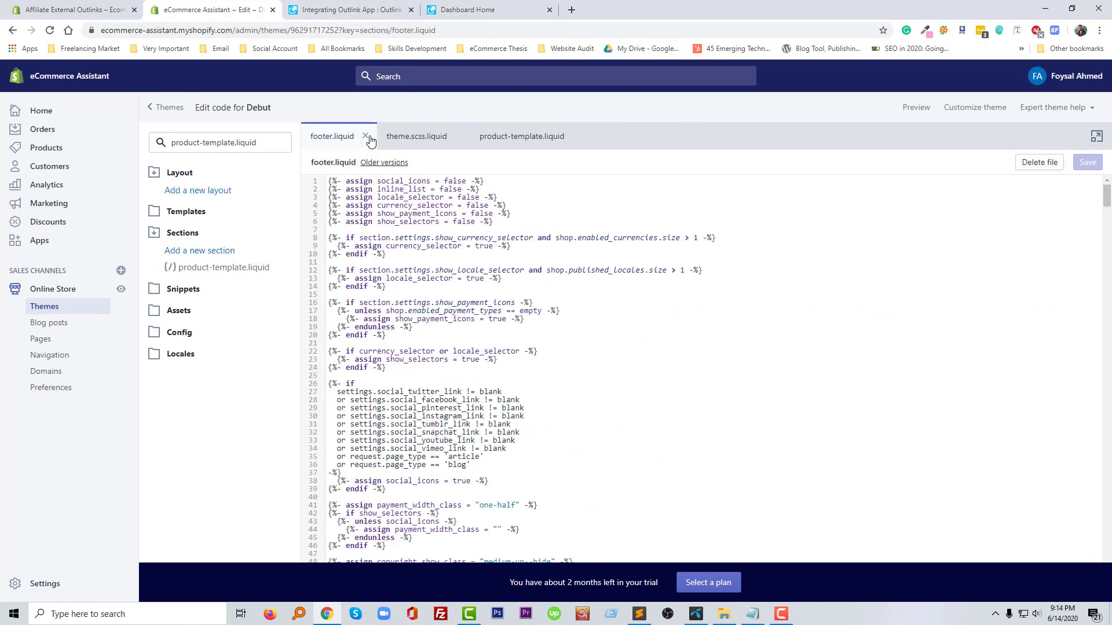
click(367, 138)
click(382, 138)
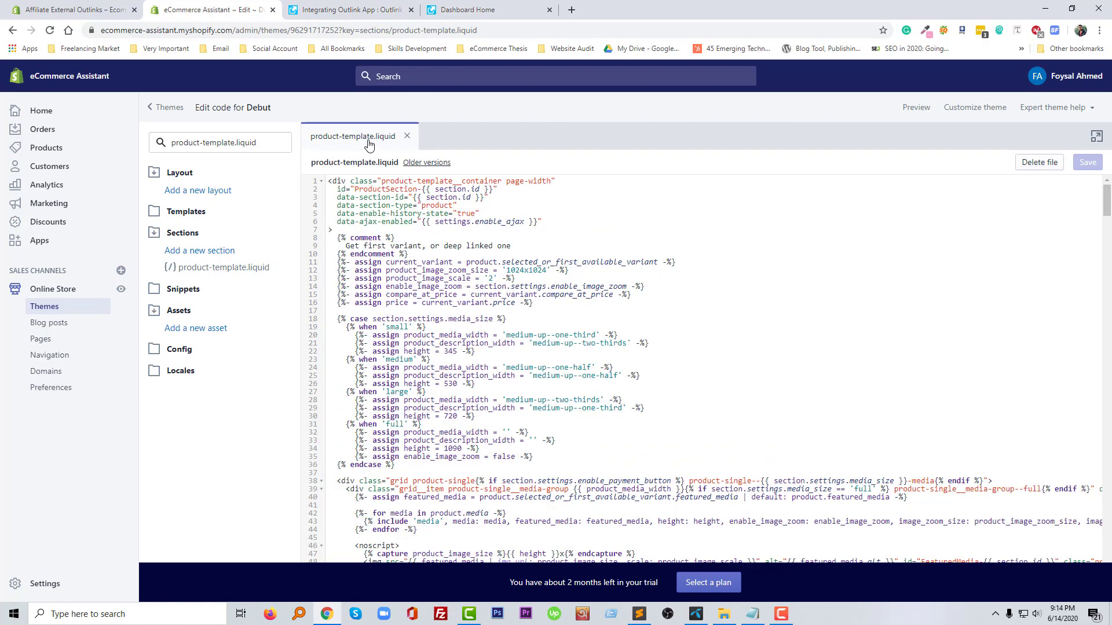
click(323, 5)
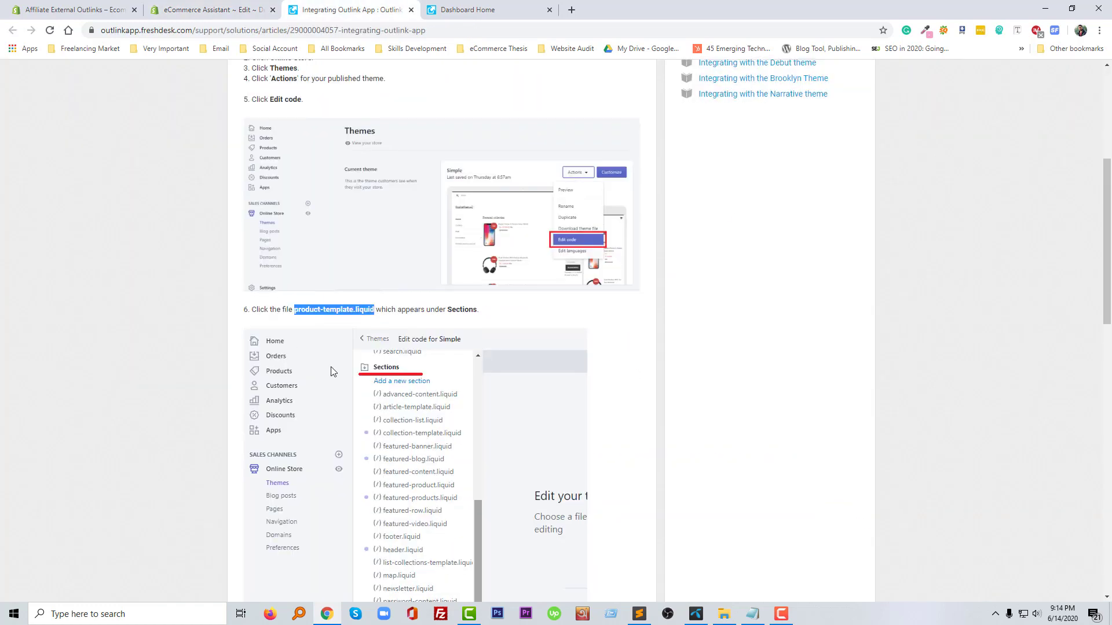
- Highlight 'add-to-cart button' in the Outlink guide's step 7, then return to the Debut code editor
scroll(338, 363, down, 8)
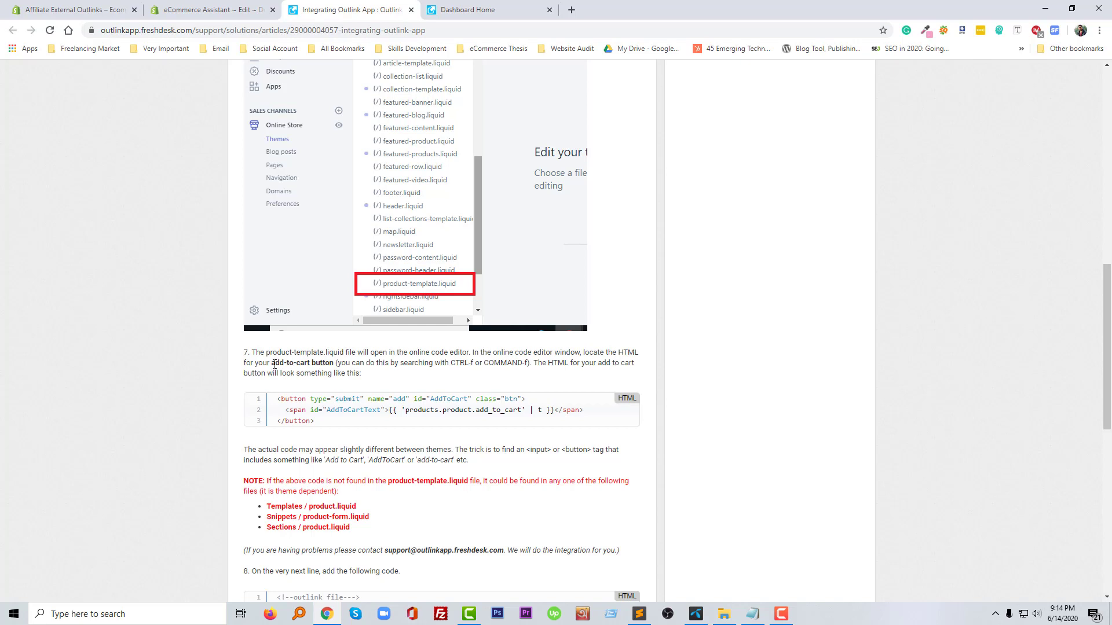
drag(271, 363, 334, 363)
key(ctrl+c)
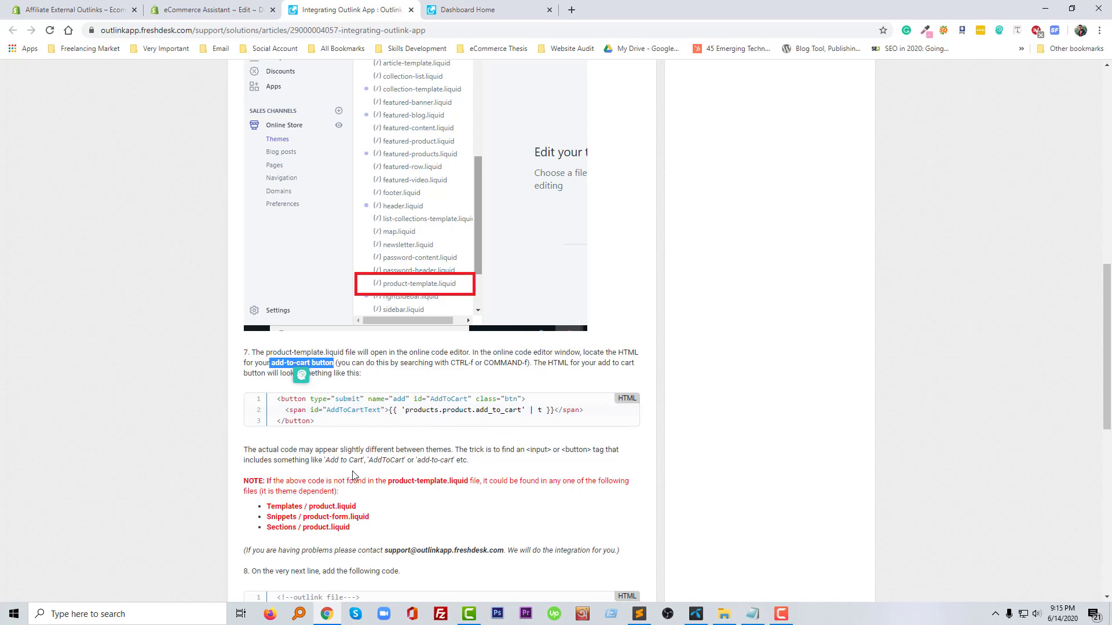
click(233, 8)
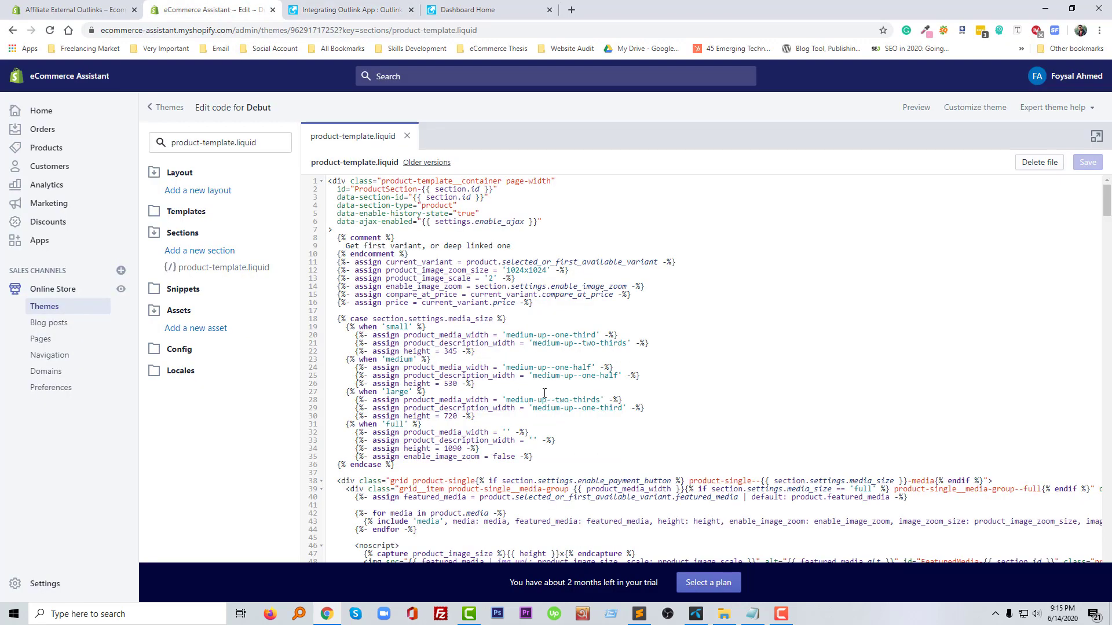
- Search product-template.liquid for 'add-to-cart button', narrow the search to 'add', and inspect the match
click(754, 366)
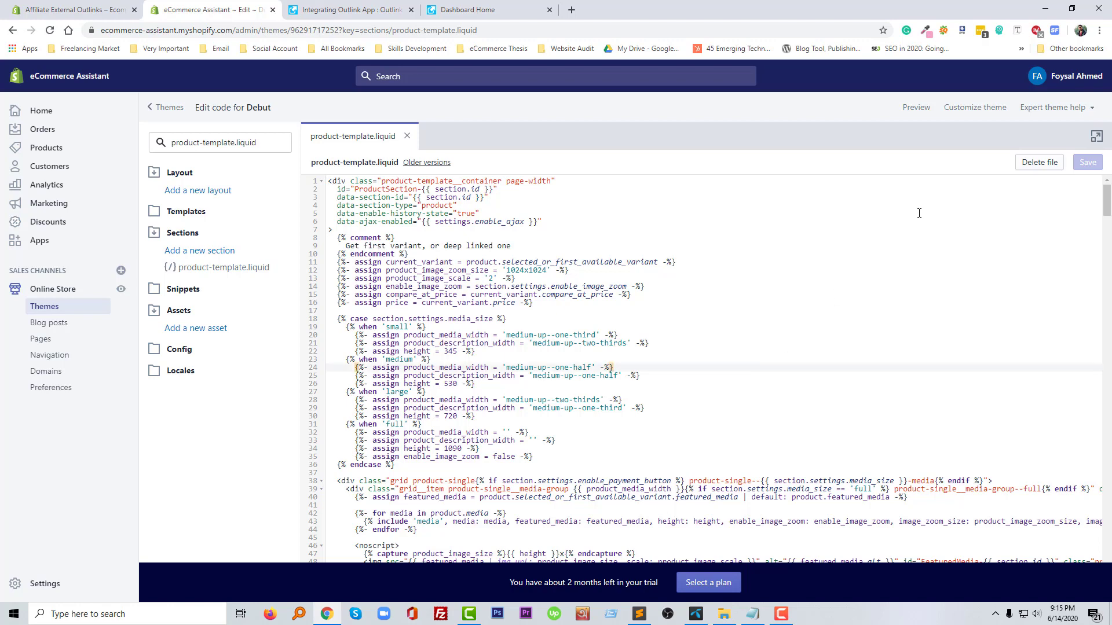
key(ctrl+f)
key(ctrl+v)
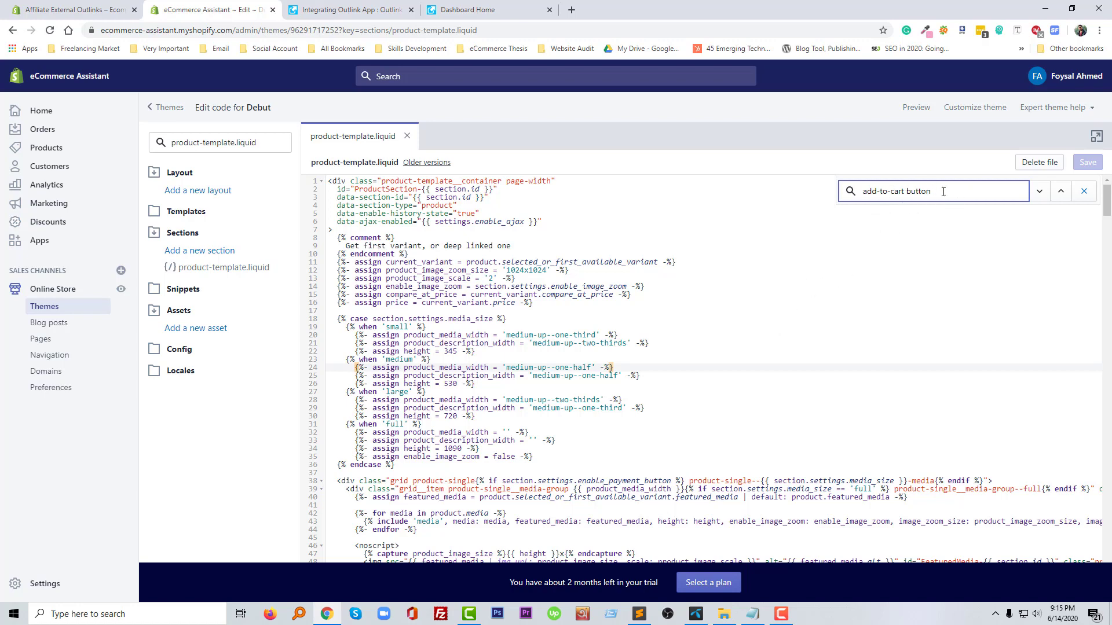
double_click(909, 191)
key(BackSpace)
key(shift+End)
key(BackSpace)
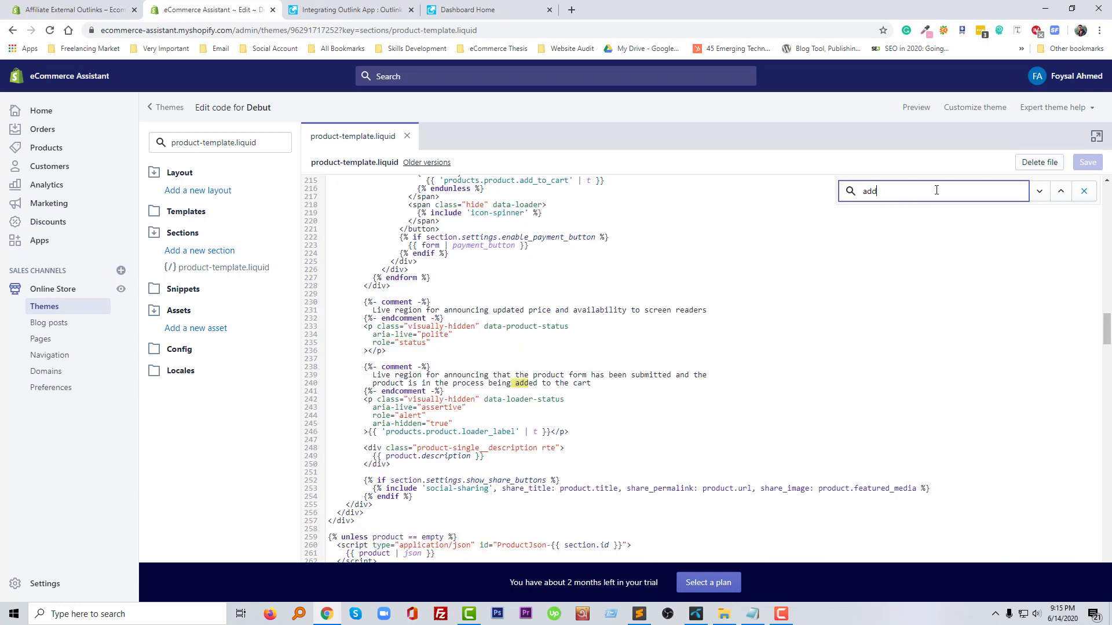
click(649, 396)
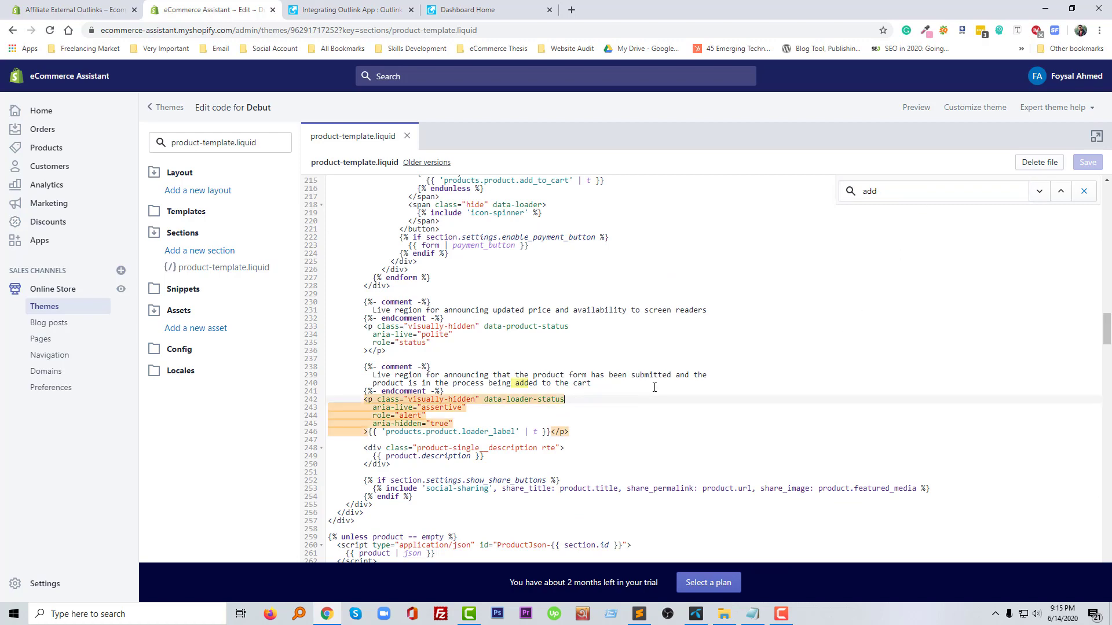
click(423, 367)
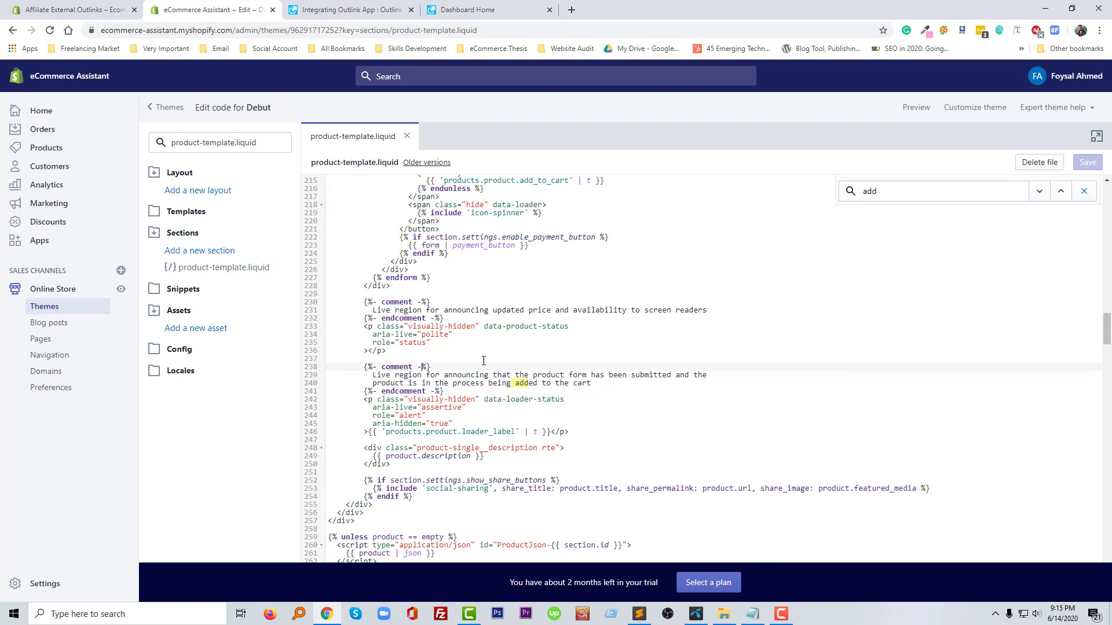
scroll(483, 361, up, 7)
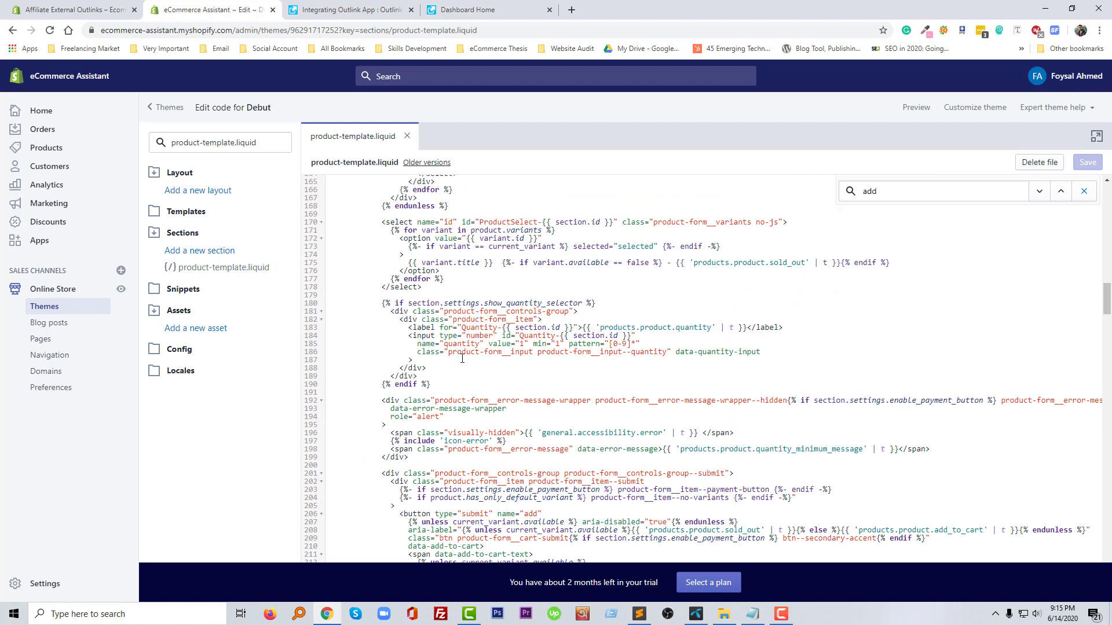
scroll(462, 359, up, 5)
- Compare the template code with the Outlink guide's step 7 sample add-to-cart button HTML
click(336, 8)
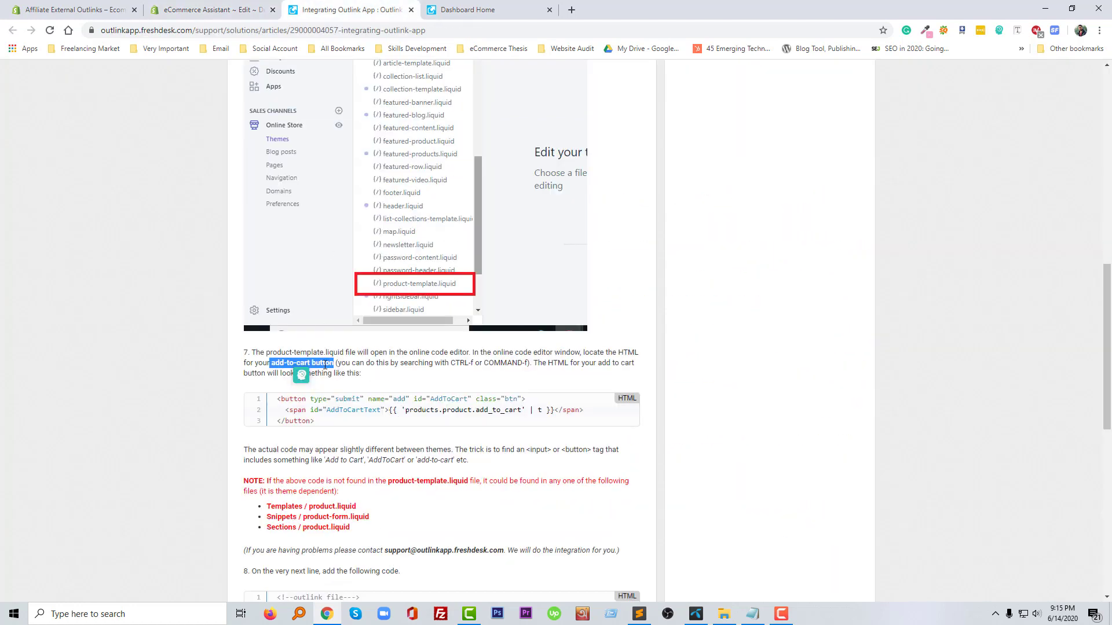
click(341, 357)
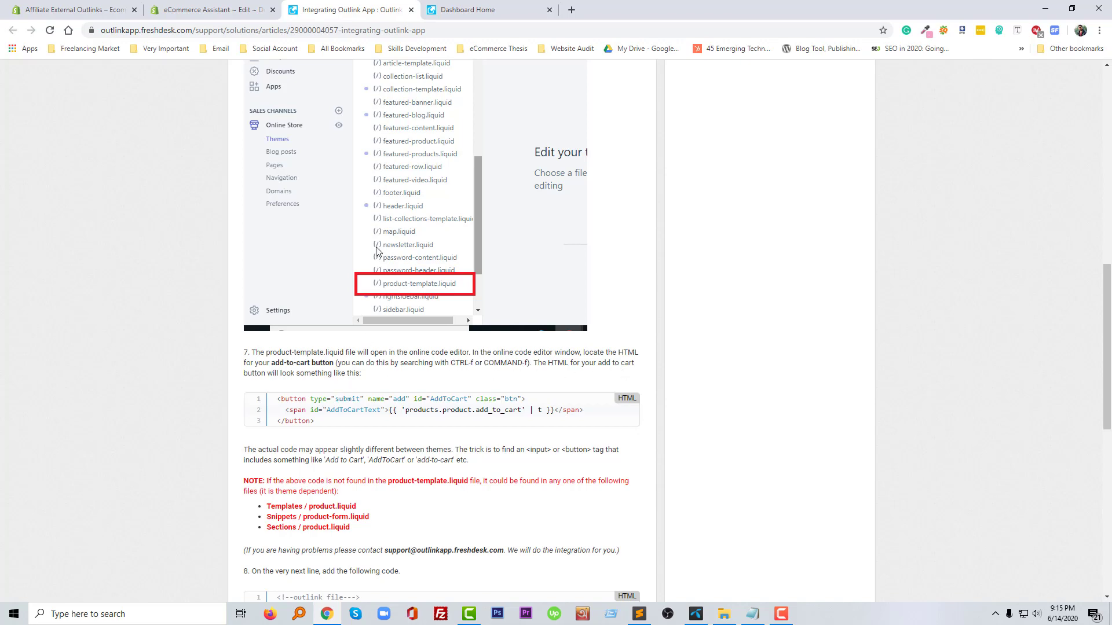
click(209, 8)
click(873, 338)
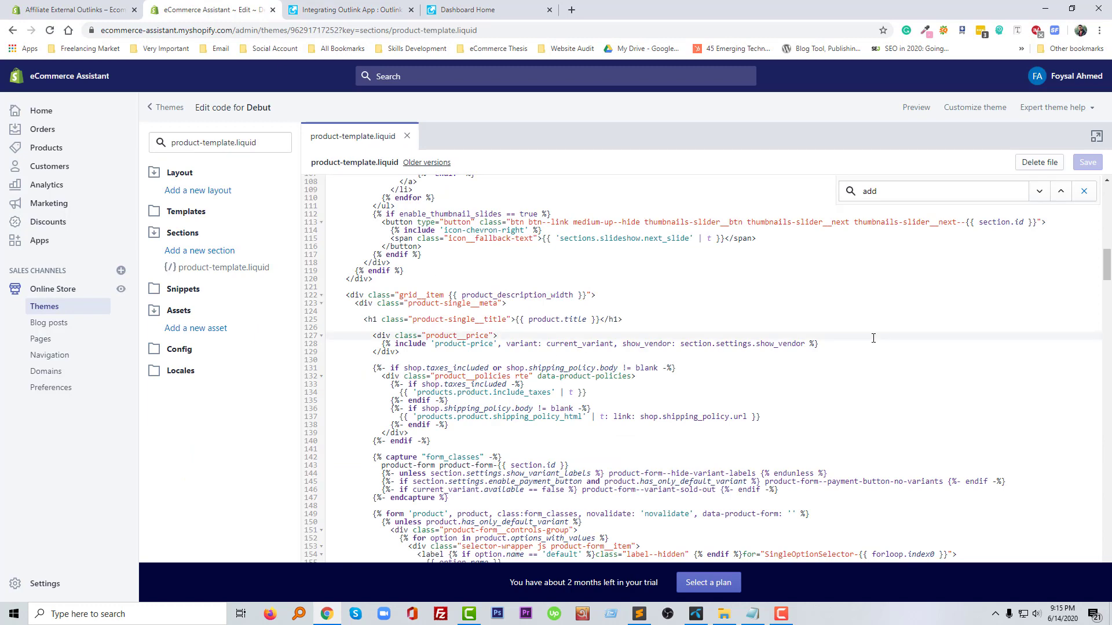
click(336, 11)
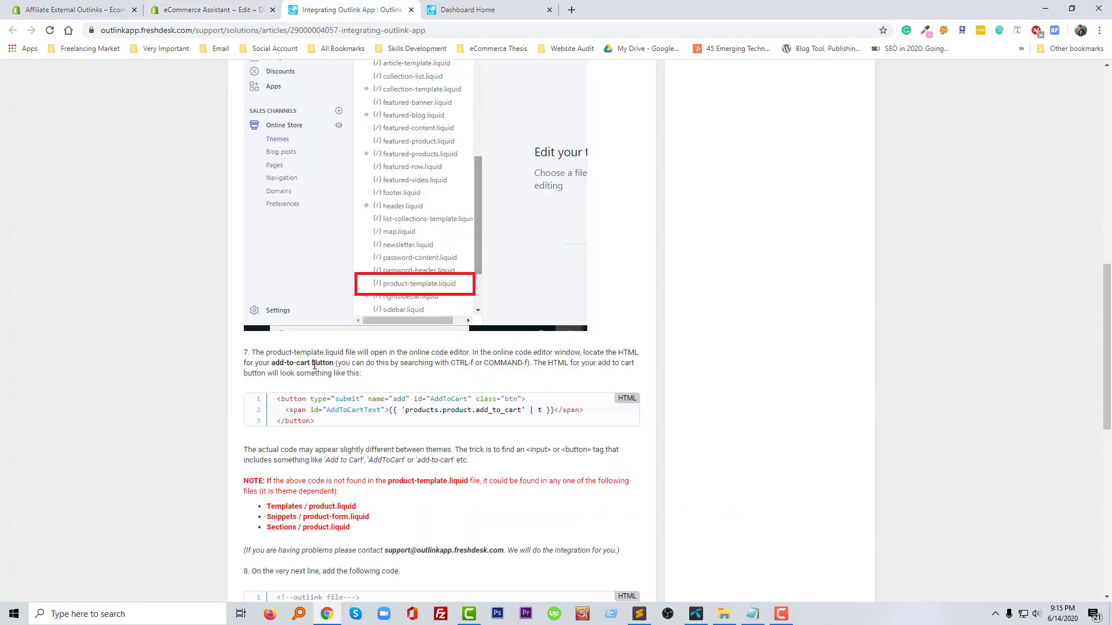
double_click(296, 400)
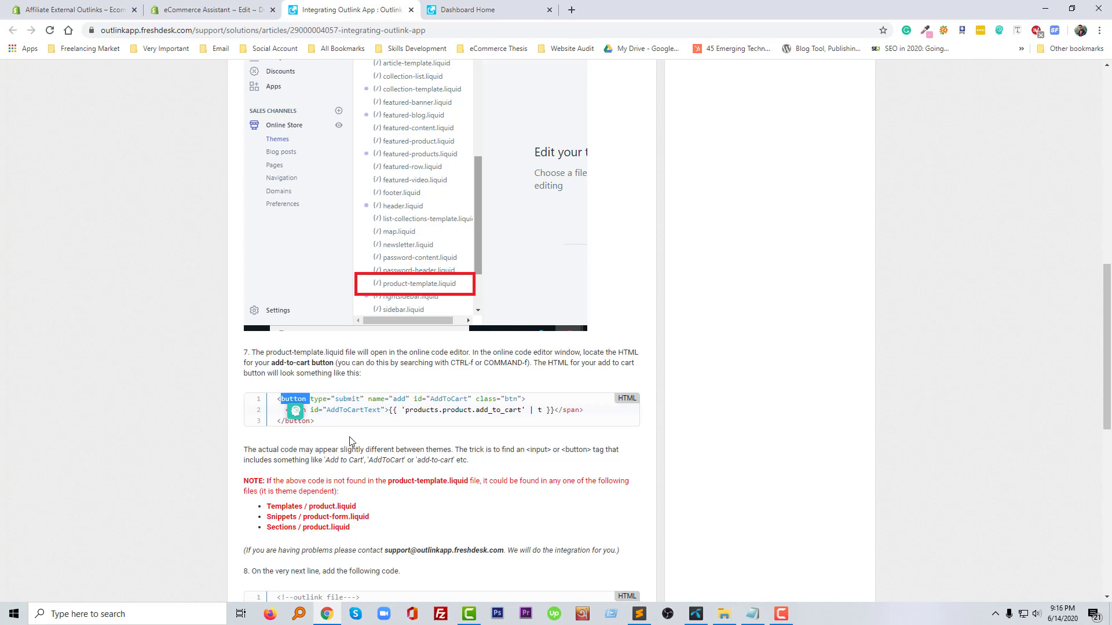
drag(438, 409, 473, 412)
key(ctrl+c)
click(450, 410)
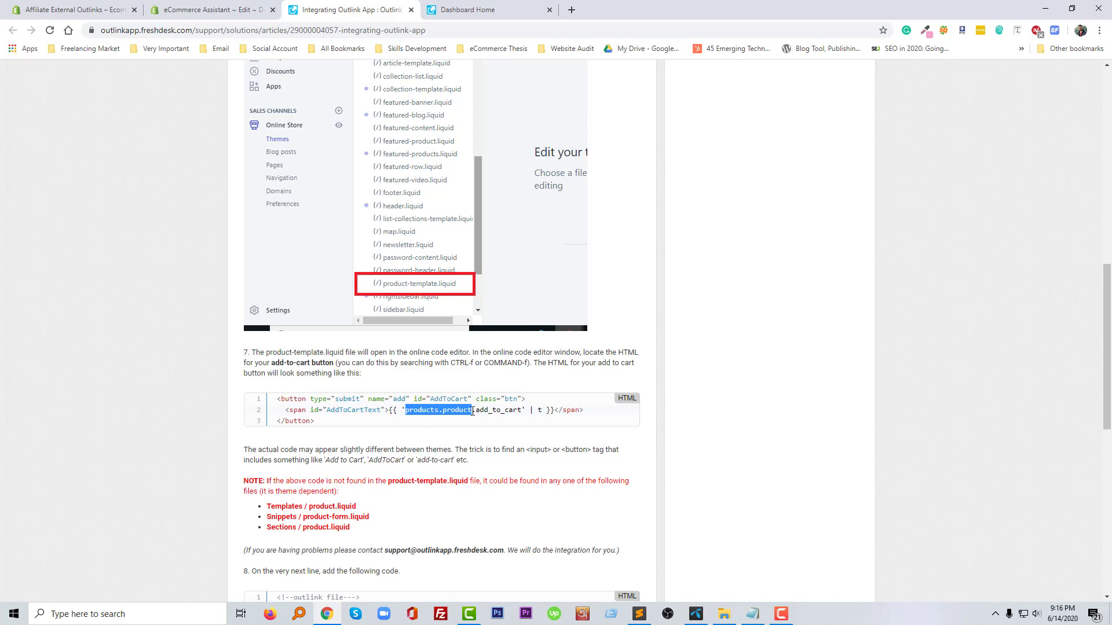
- Search the template for 'products.product', scan the matches, and return to the Outlink guide
click(246, 8)
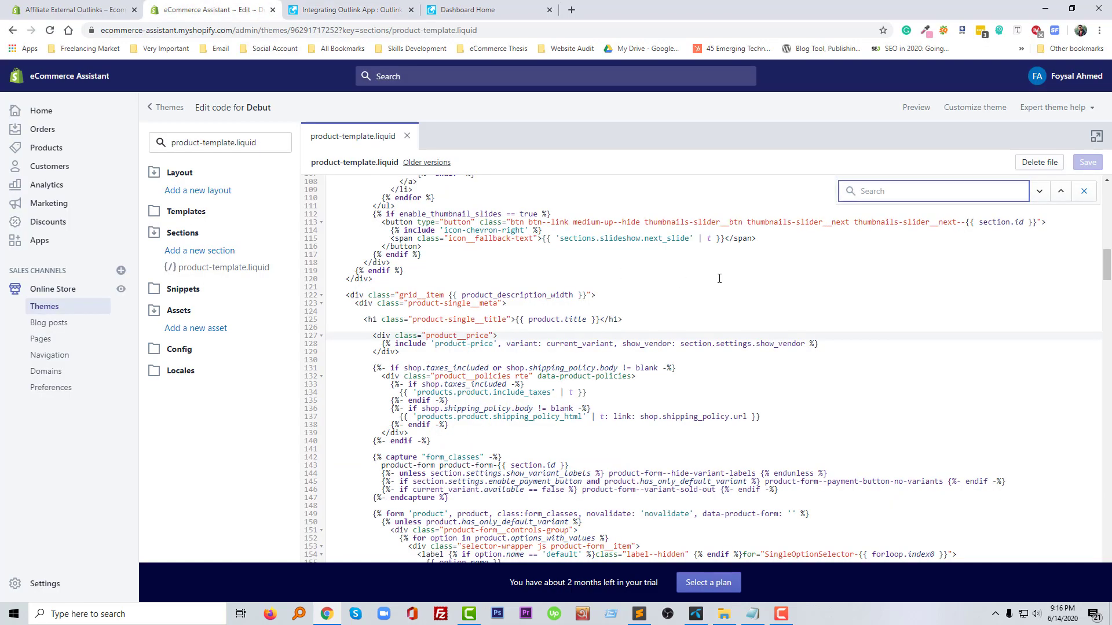
key(ctrl+v)
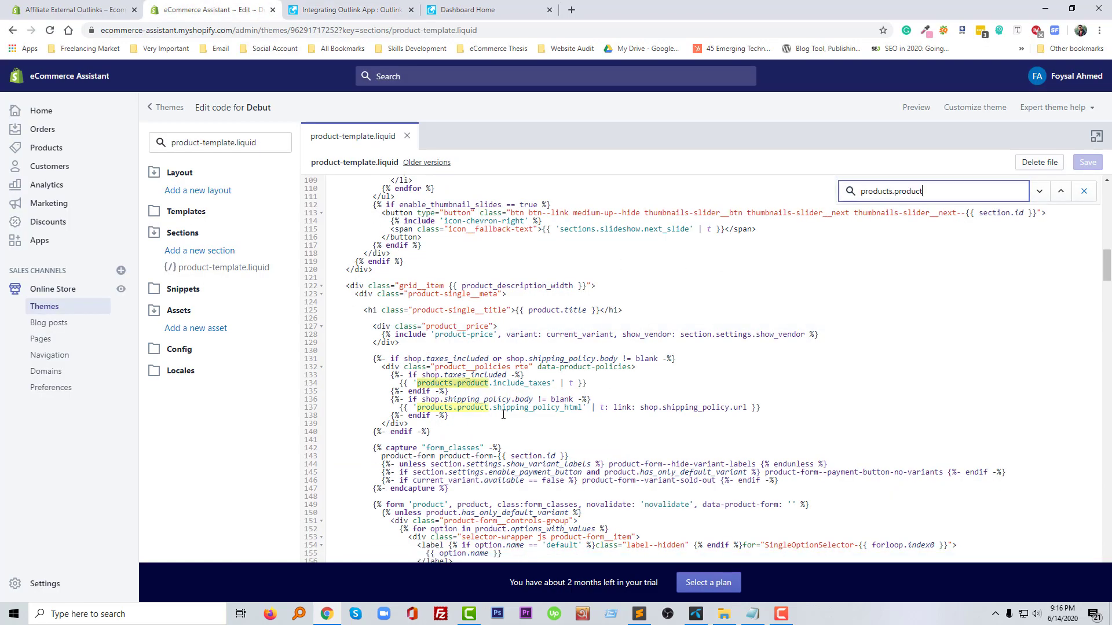
scroll(503, 414, down, 1)
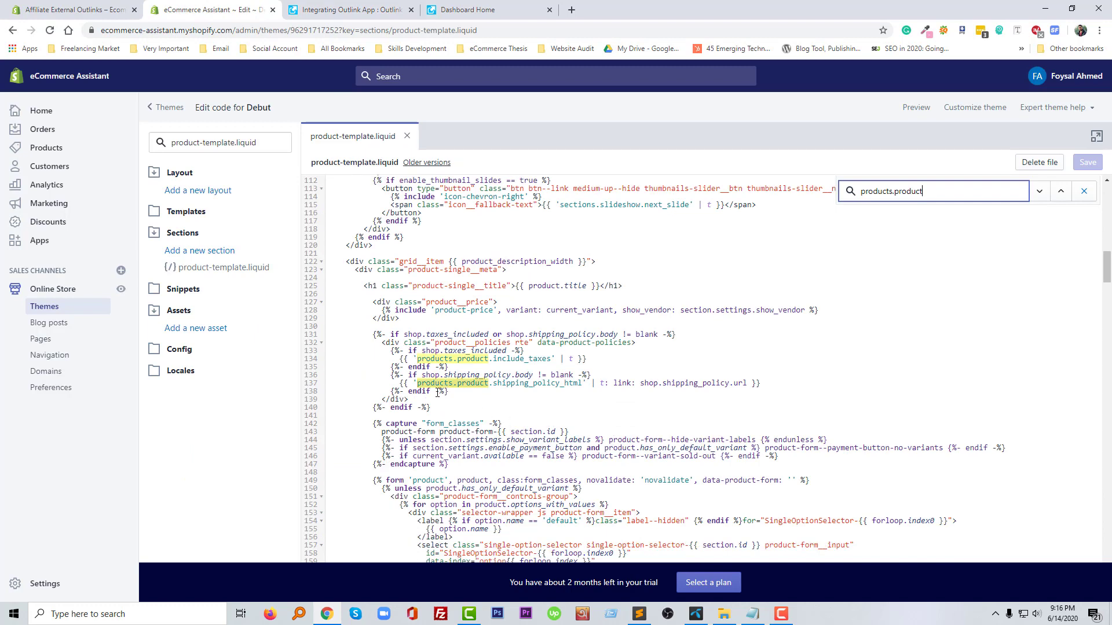
scroll(437, 392, down, 12)
scroll(432, 394, down, 3)
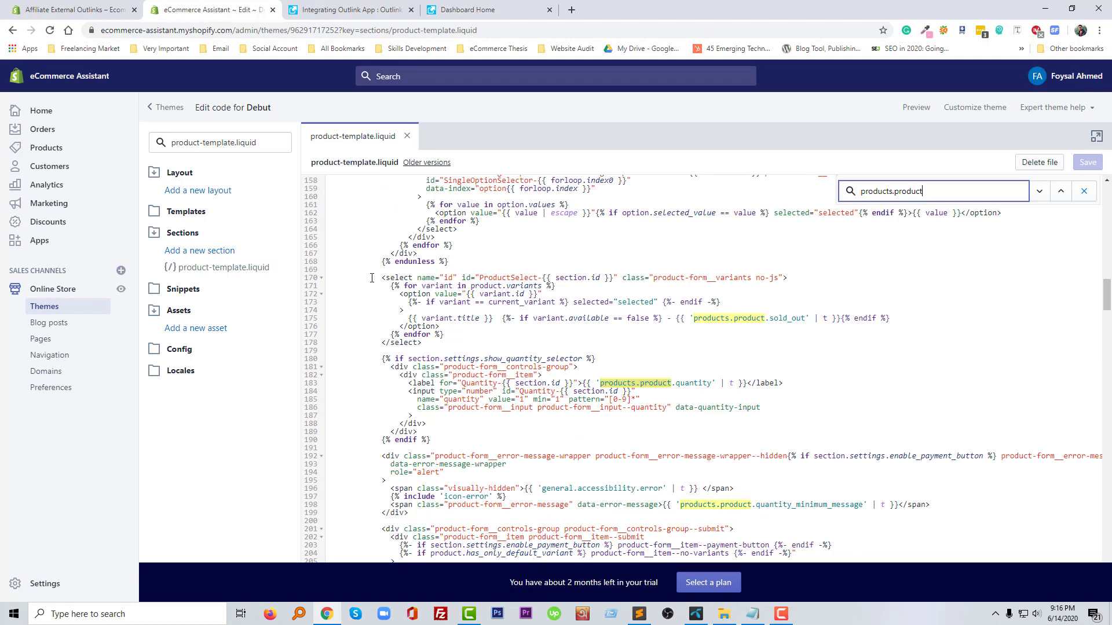
click(327, 10)
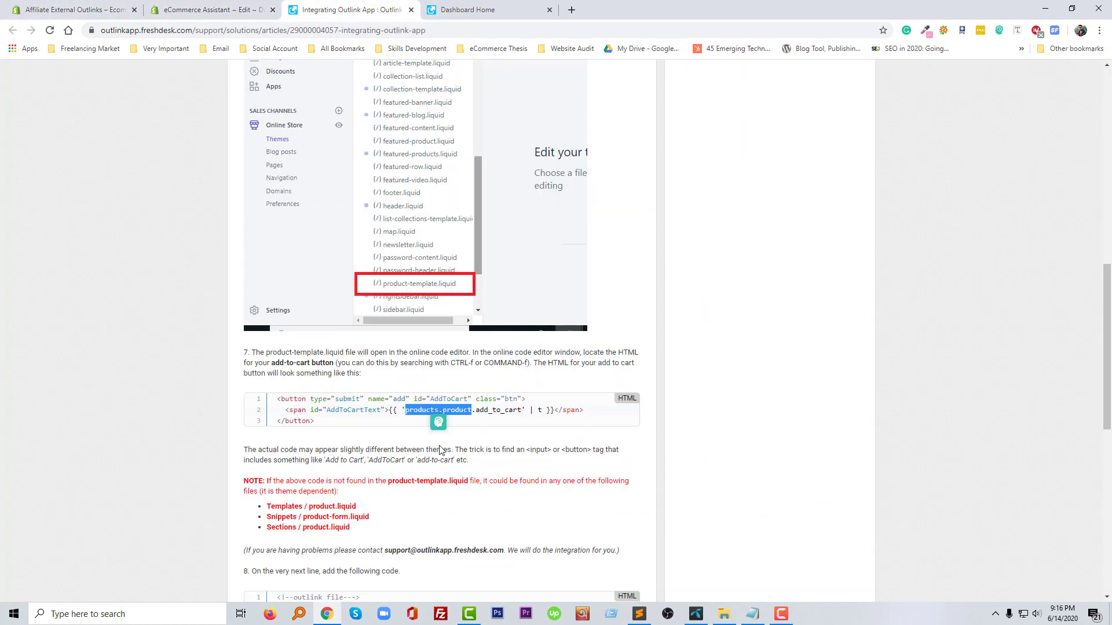
click(431, 442)
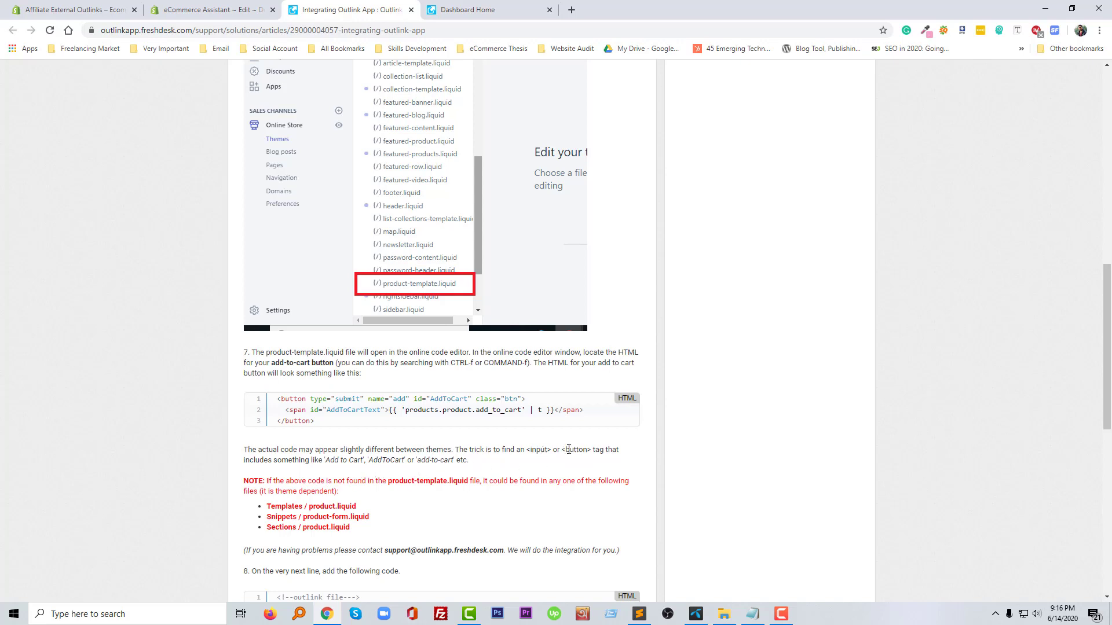
- Search product-template.liquid for 'button' and step through the matches
click(211, 10)
triple_click(880, 191)
text(button)
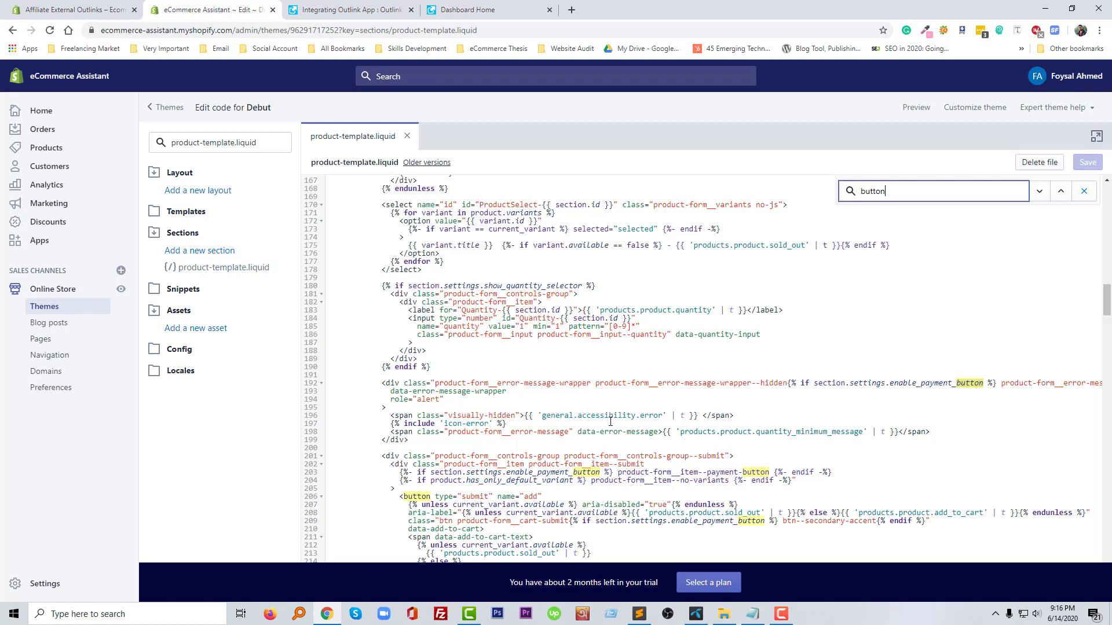
key(Return)
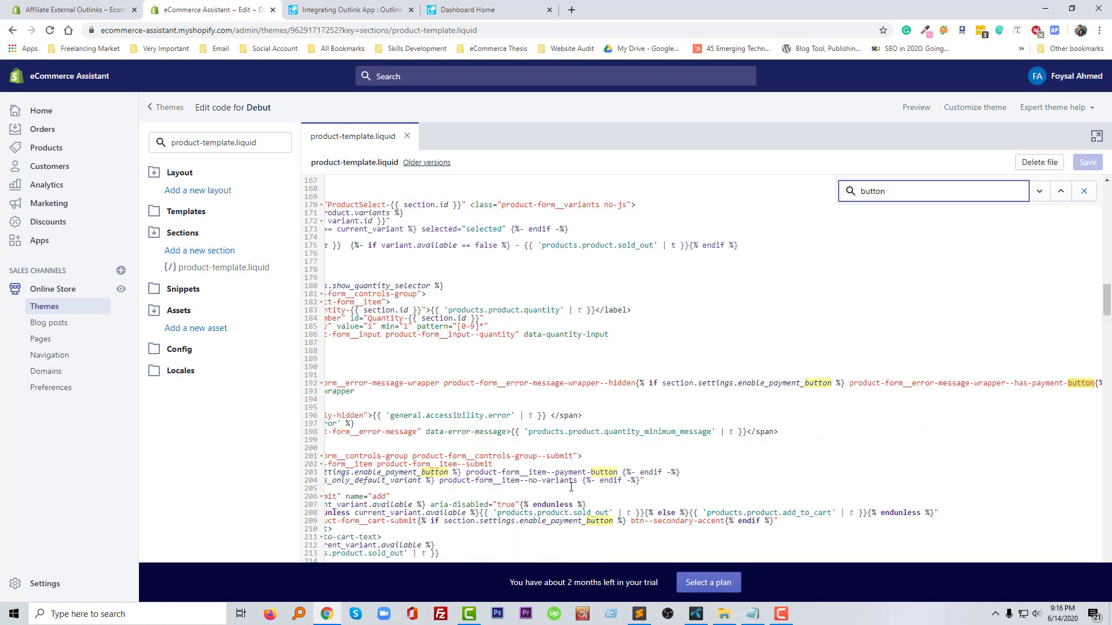
key(Return)
key(Return)
key(Return)
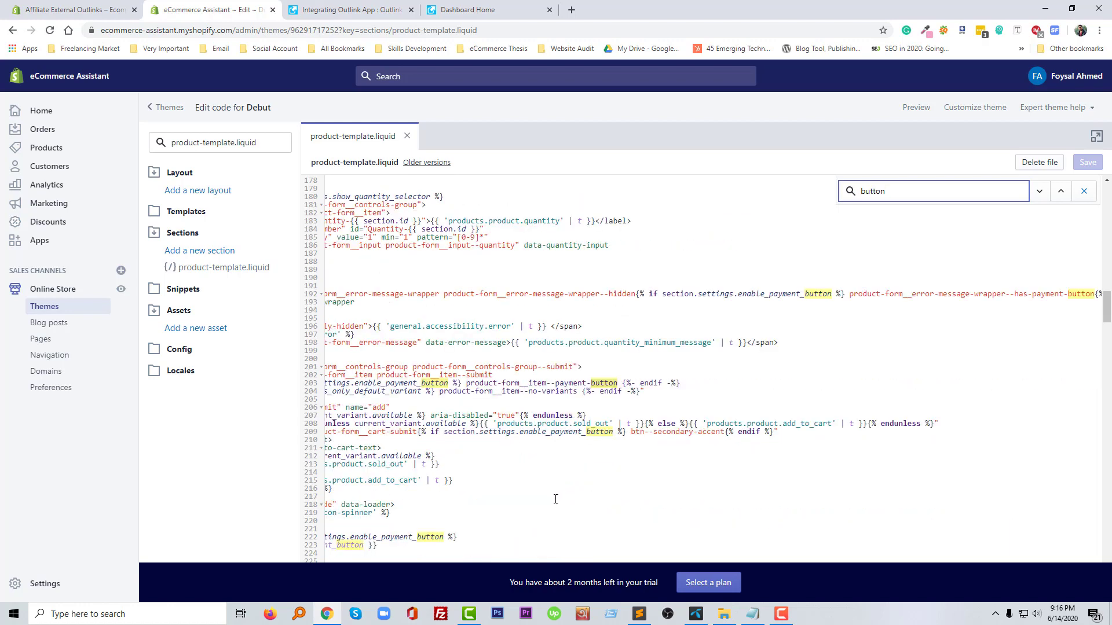
scroll(443, 493, down, 3)
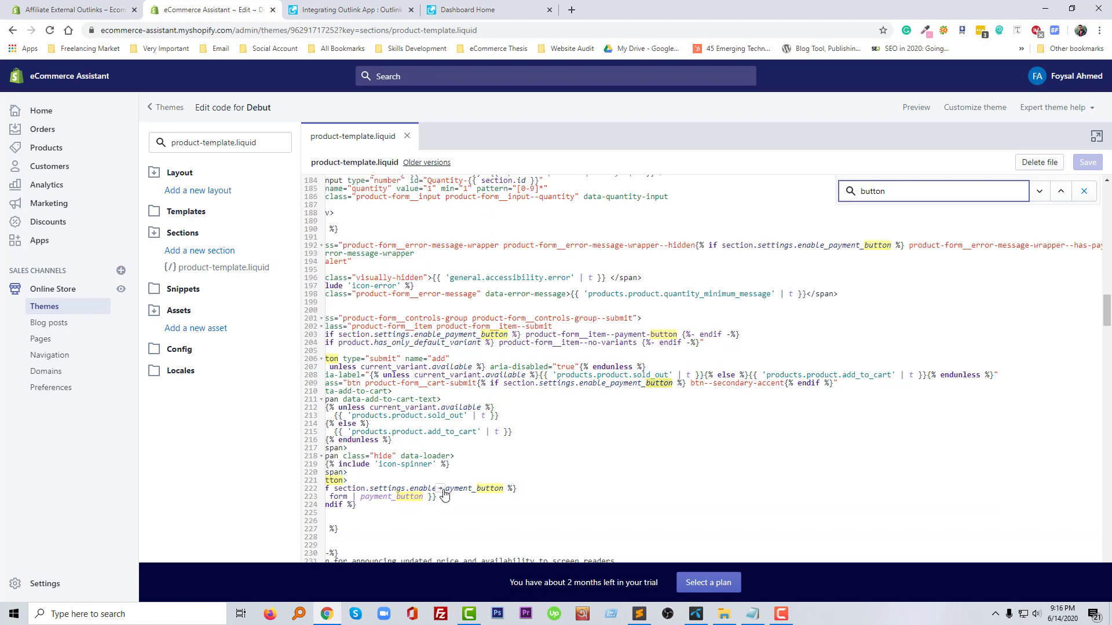
scroll(443, 493, down, 1)
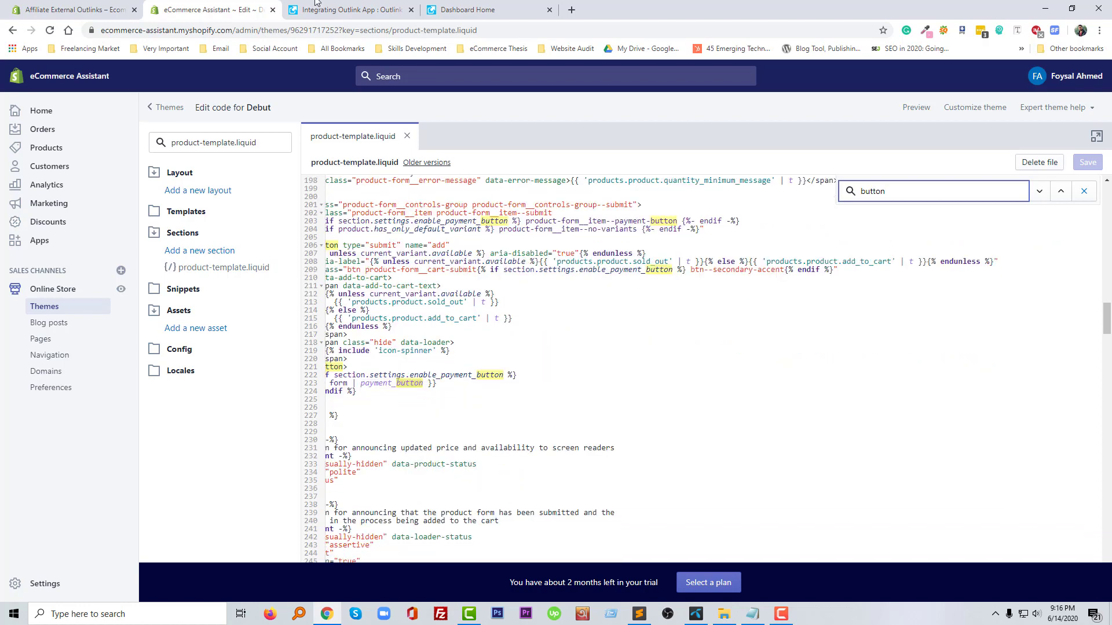
- Scroll the Outlink guide to step 8's {% include 'outlink' %} snippet
click(380, 8)
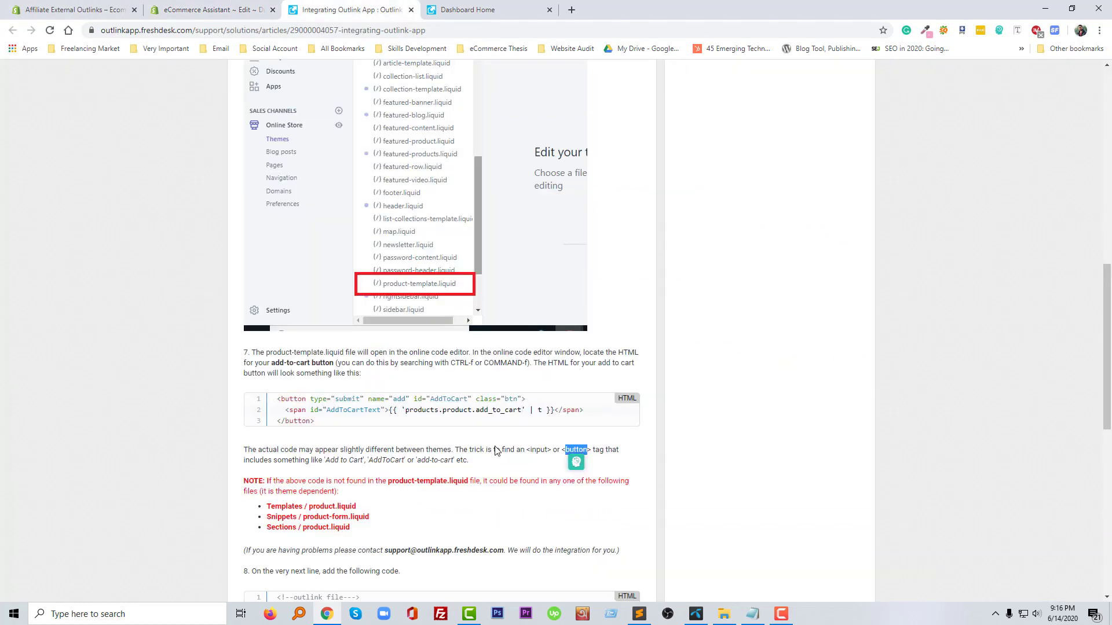
scroll(449, 469, up, 1)
scroll(407, 470, down, 1)
scroll(408, 471, down, 1)
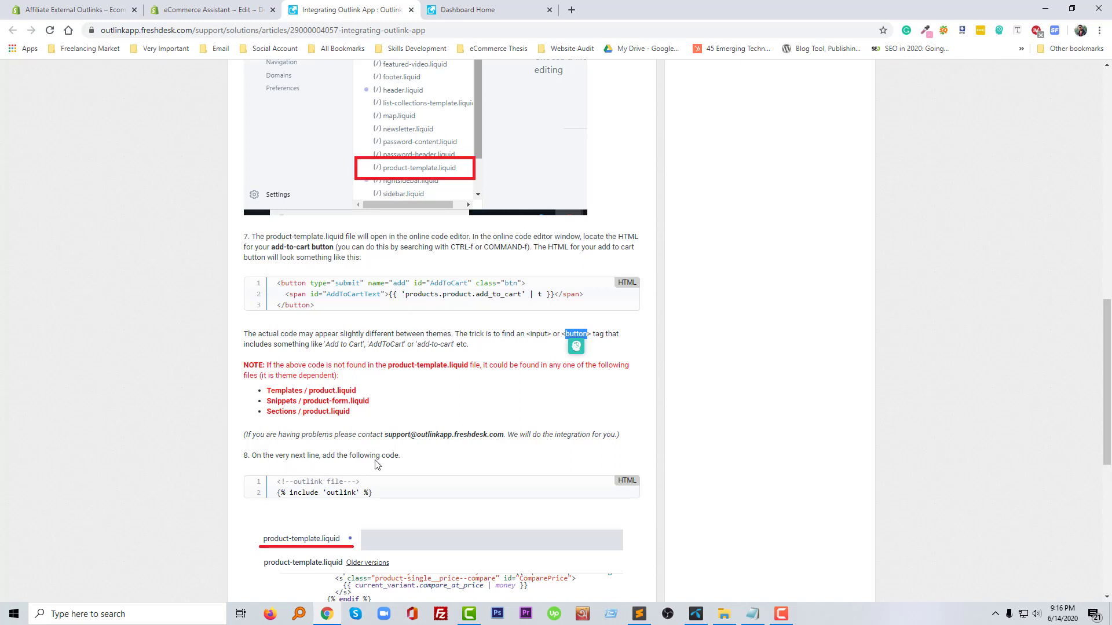
- Read the Outlink guide down to step 9 'Hit Save', then return to the code editor
click(350, 494)
scroll(350, 495, down, 1)
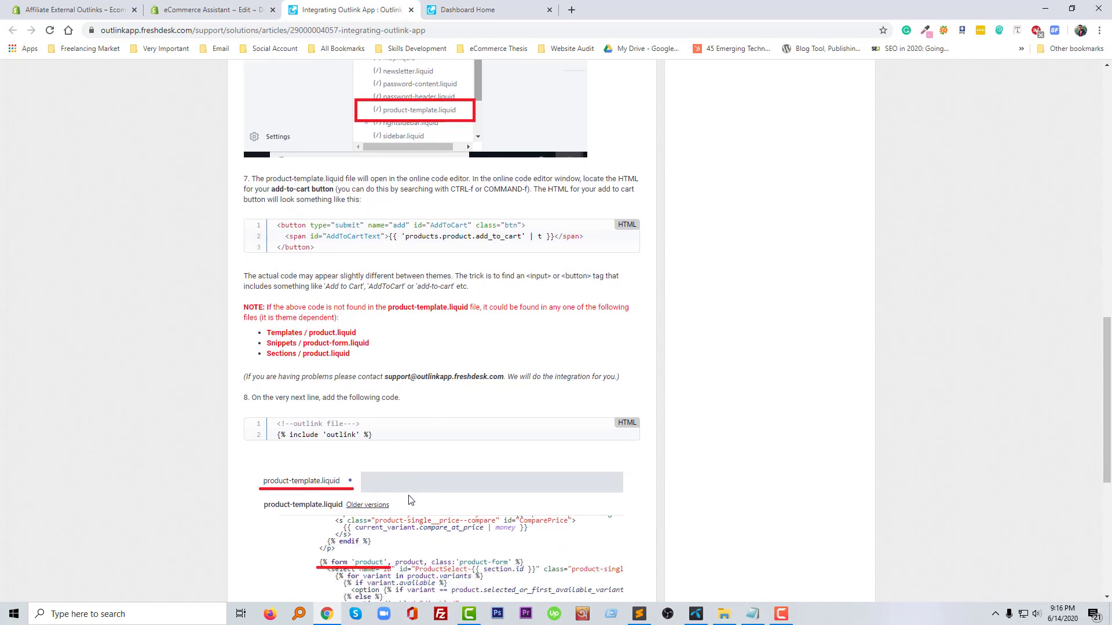
scroll(348, 508, down, 1)
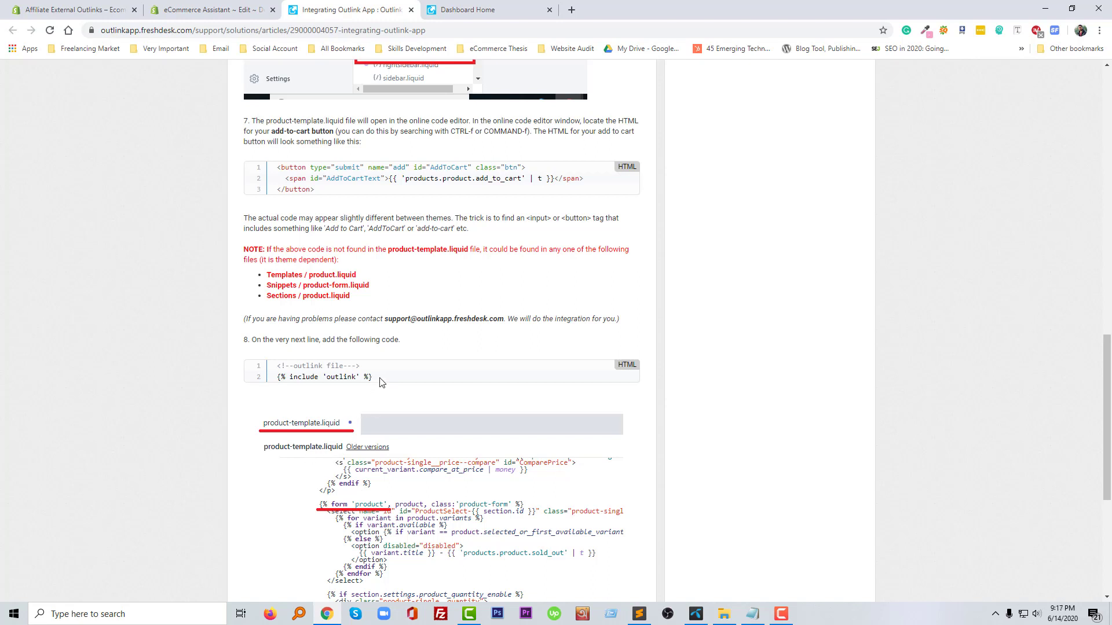
scroll(381, 454, down, 1)
scroll(382, 467, down, 1)
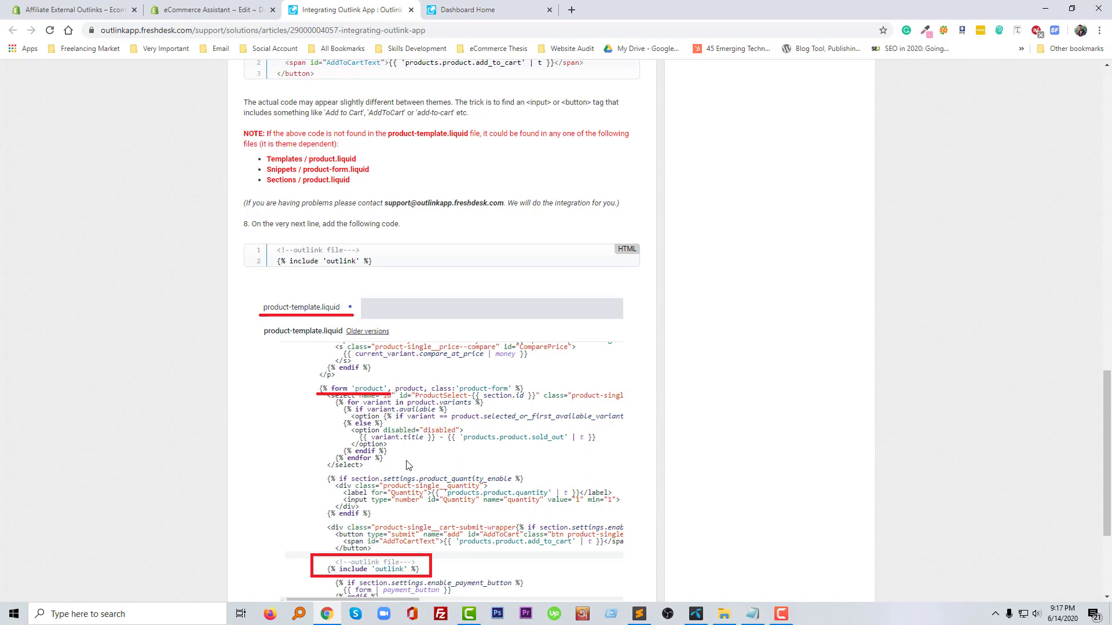
scroll(371, 231, down, 1)
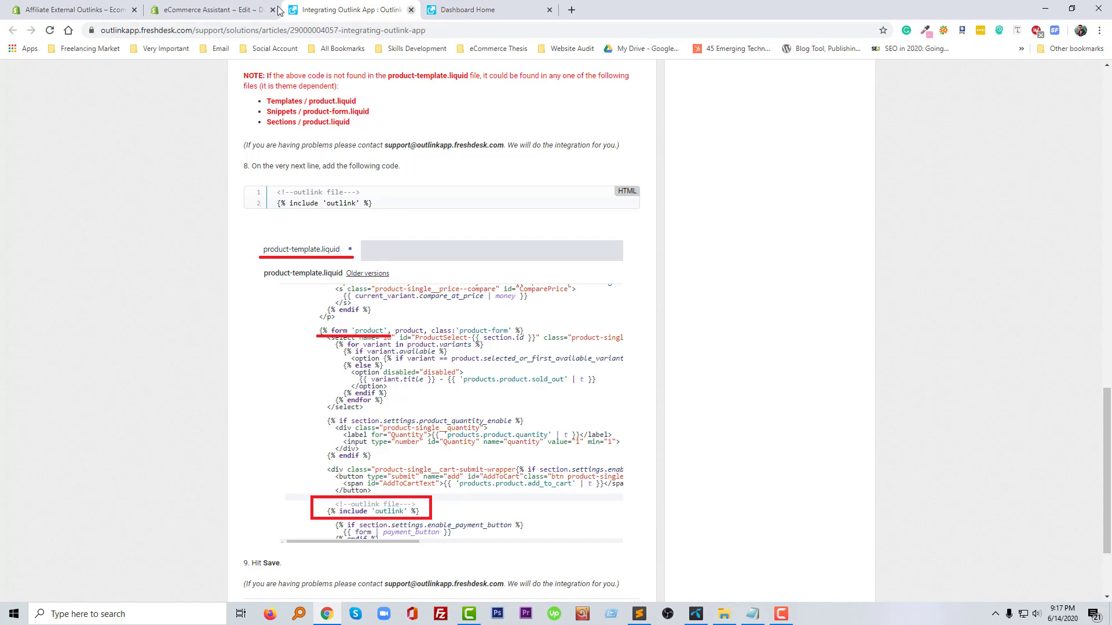
click(209, 10)
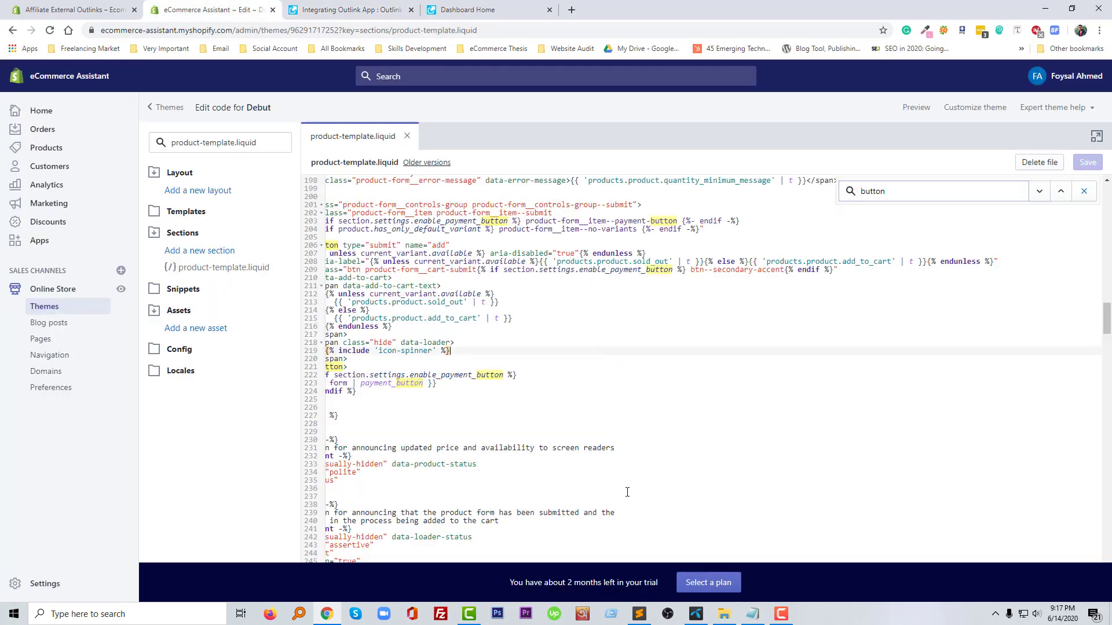
- Insert blank lines after line 53 and below the 3D-model block's closing </button> tag
scroll(425, 295, up, 5)
scroll(425, 295, up, 20)
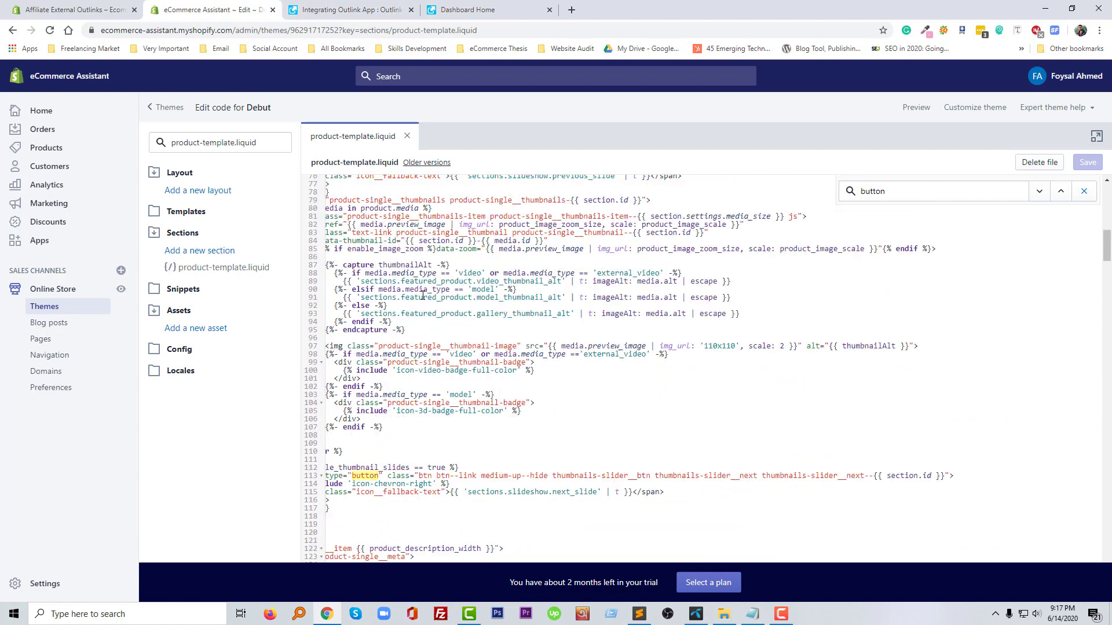
click(432, 281)
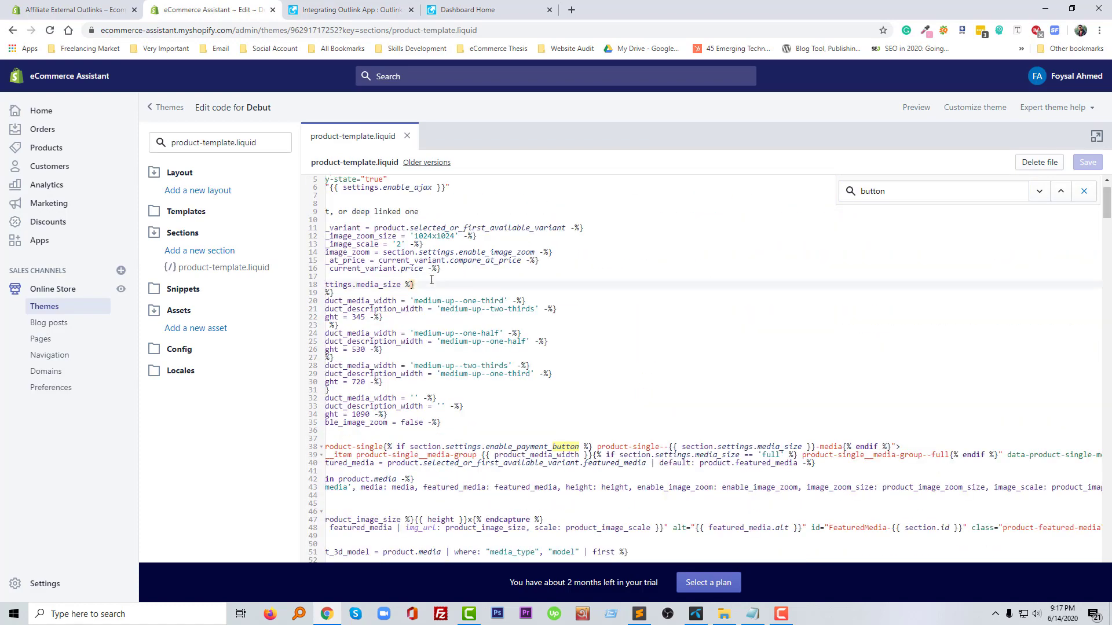
click(430, 325)
scroll(411, 417, down, 2)
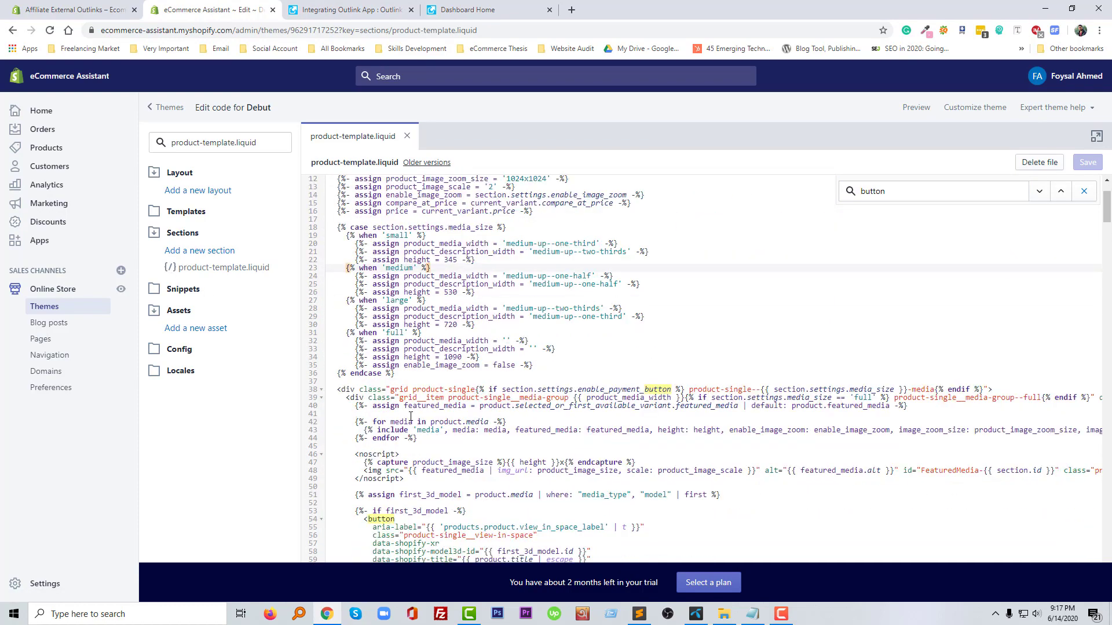
scroll(411, 417, down, 2)
scroll(376, 422, down, 6)
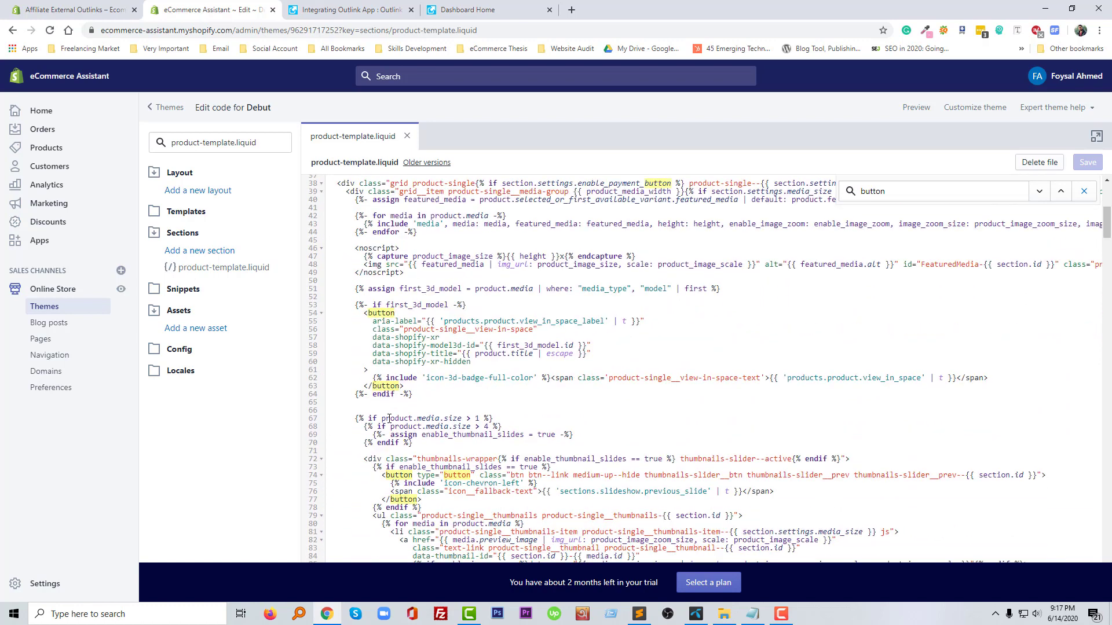
click(393, 370)
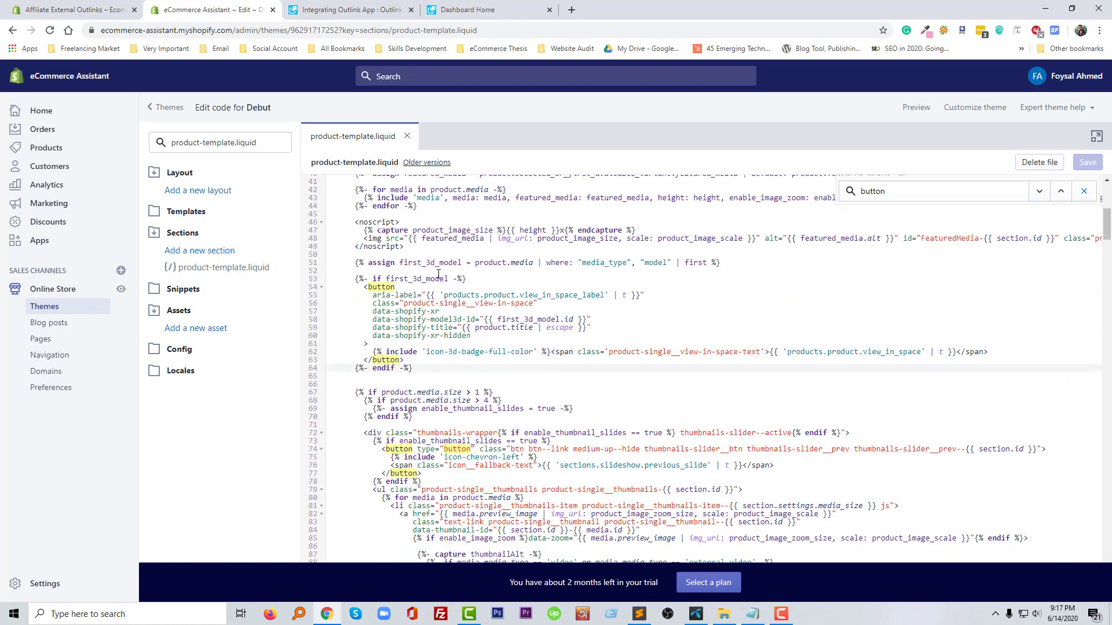
click(475, 279)
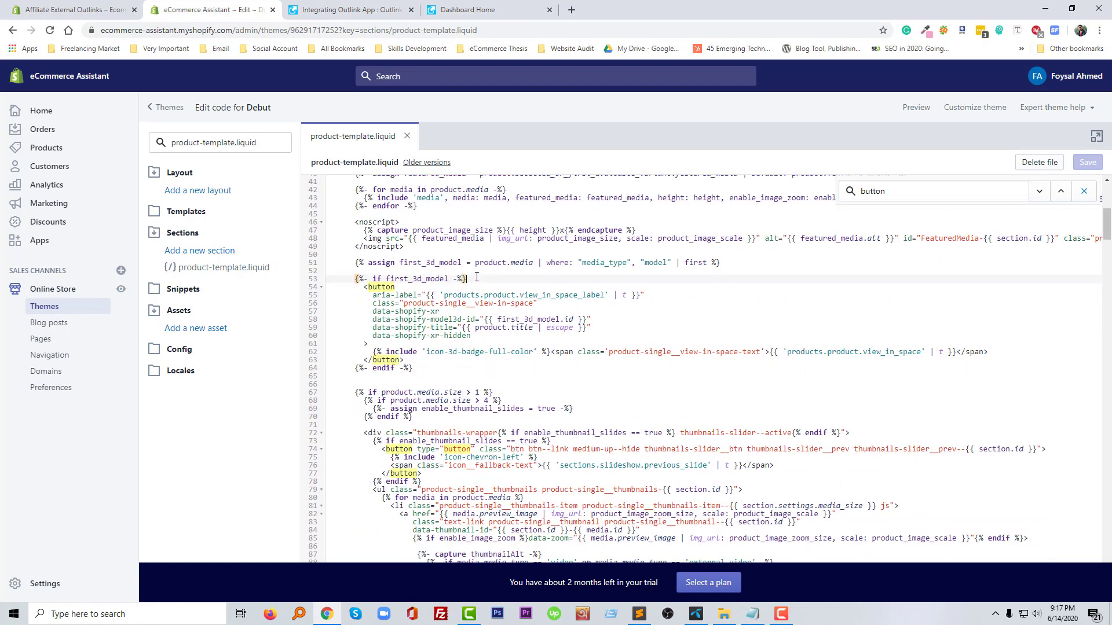
key(Return)
key(Return)
click(422, 377)
key(Return)
key(Return)
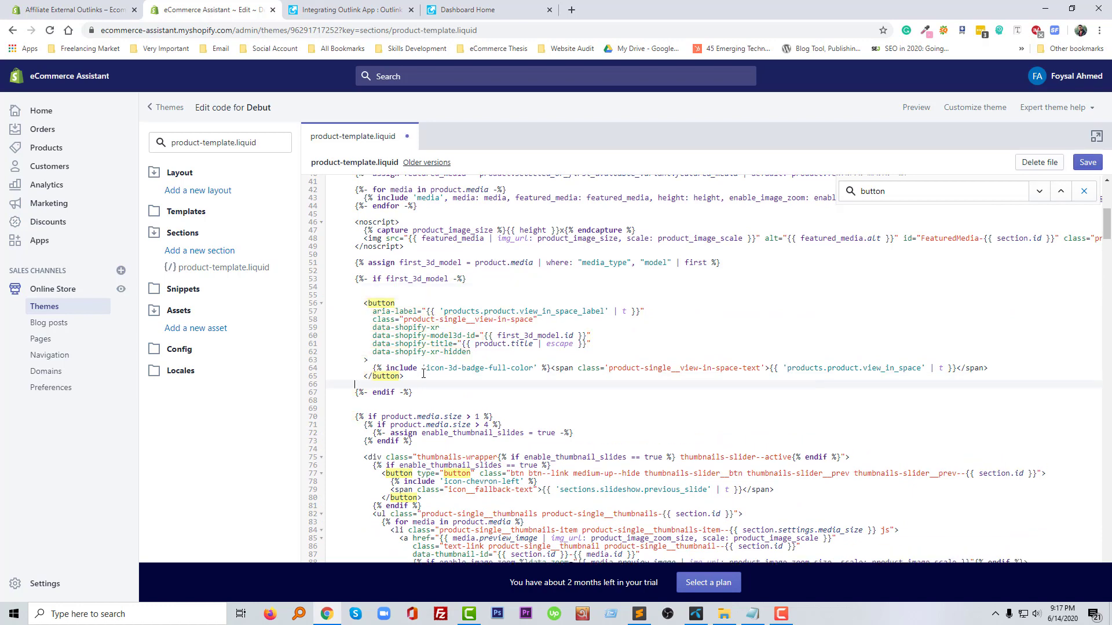
click(346, 9)
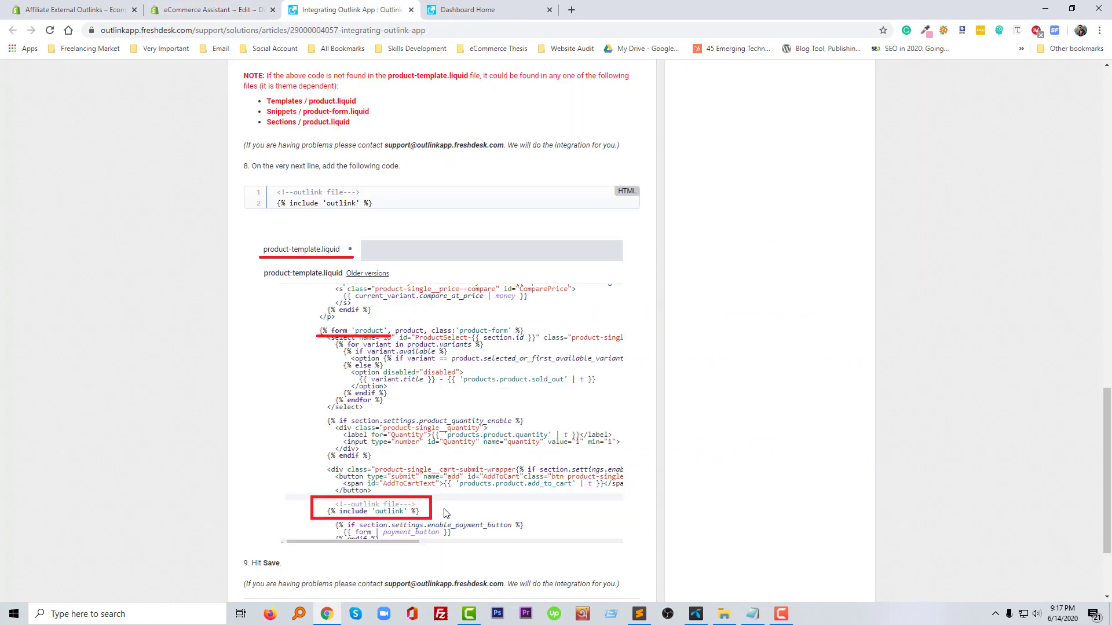
- Paste the two-line {% include 'outlink' %} snippet on line 68 below the 3D-model button, indented
scroll(429, 512, down, 1)
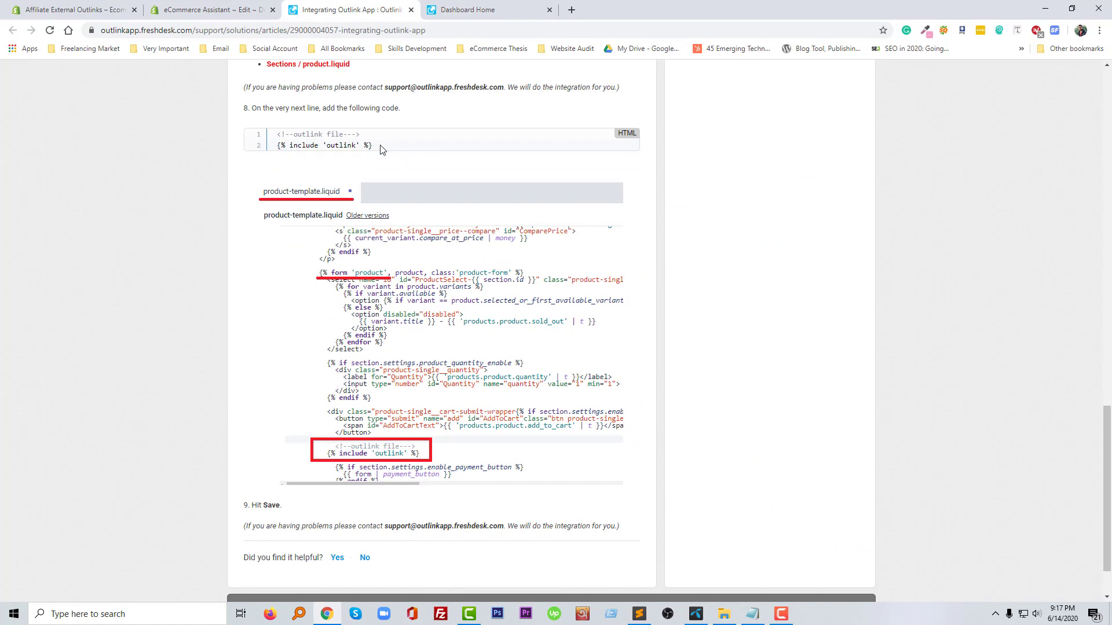
drag(381, 146, 276, 137)
key(ctrl+c)
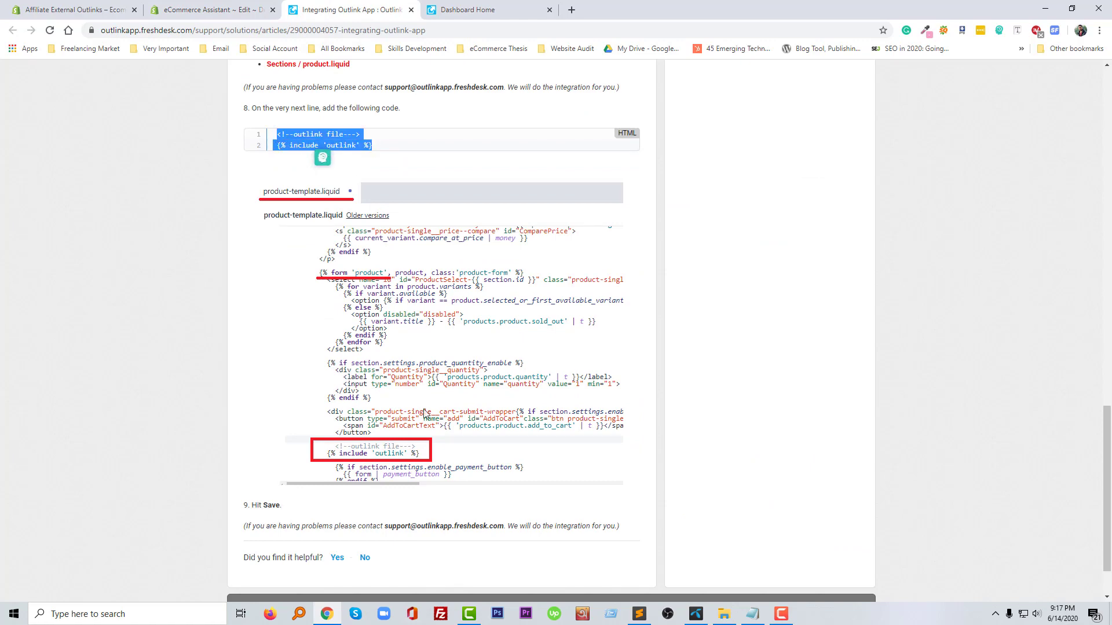
click(208, 9)
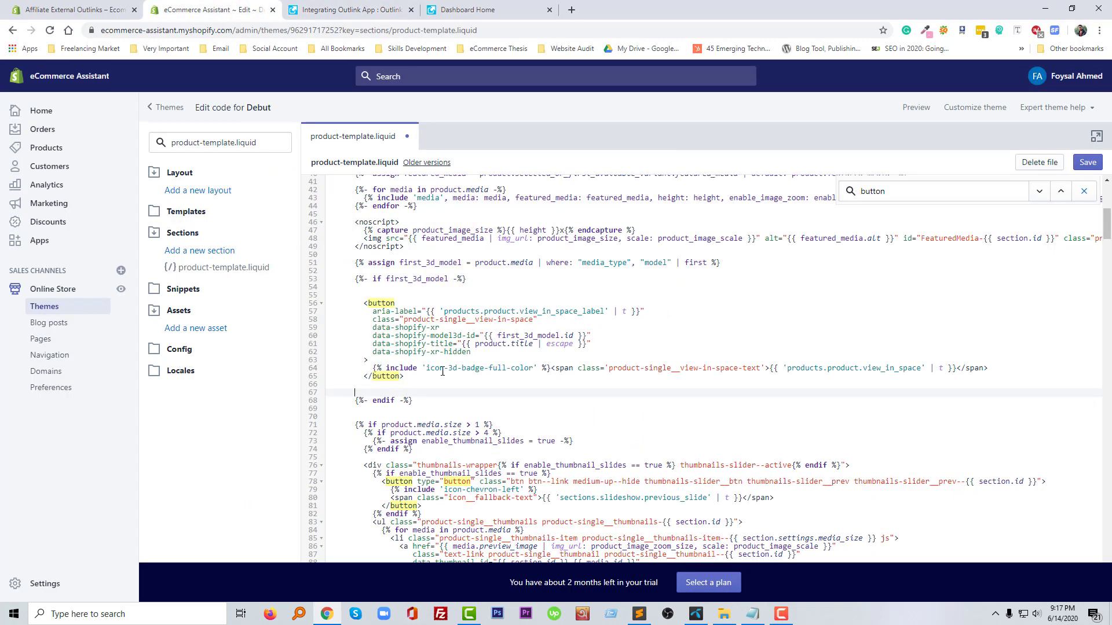
key(Return)
key(Return)
key(Return)
click(392, 400)
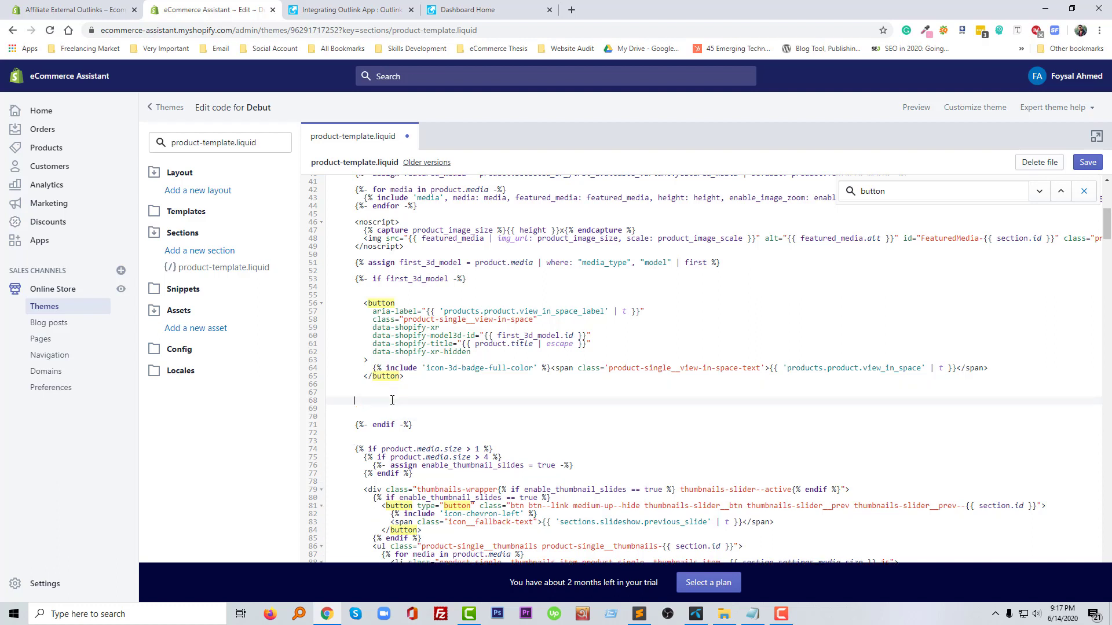
key(ctrl+v)
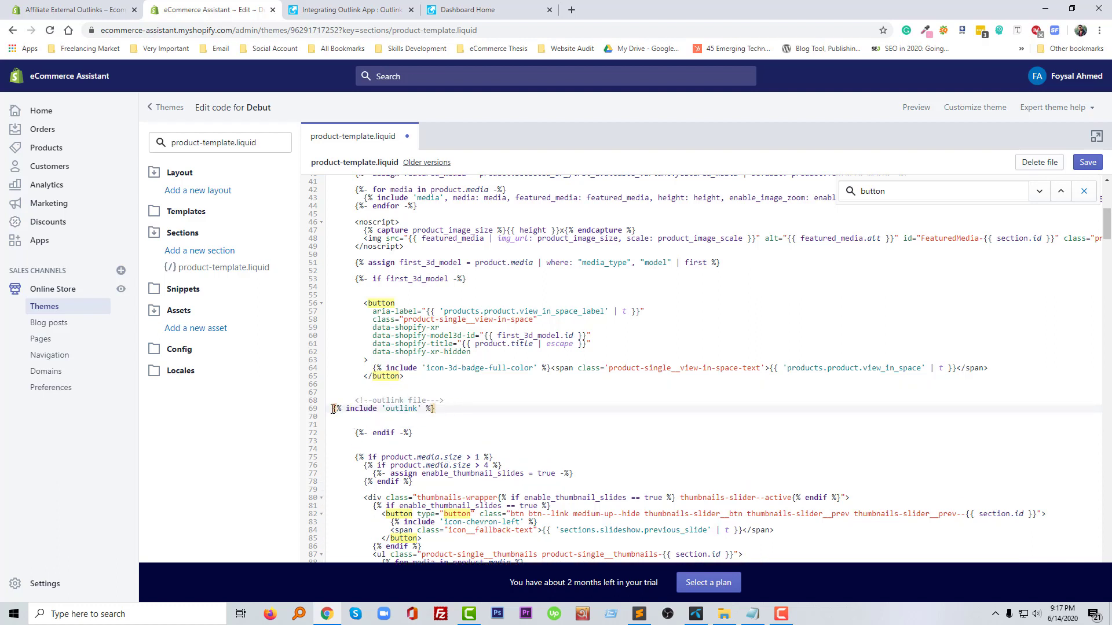
key(Tab)
key(Tab)
key(Tab)
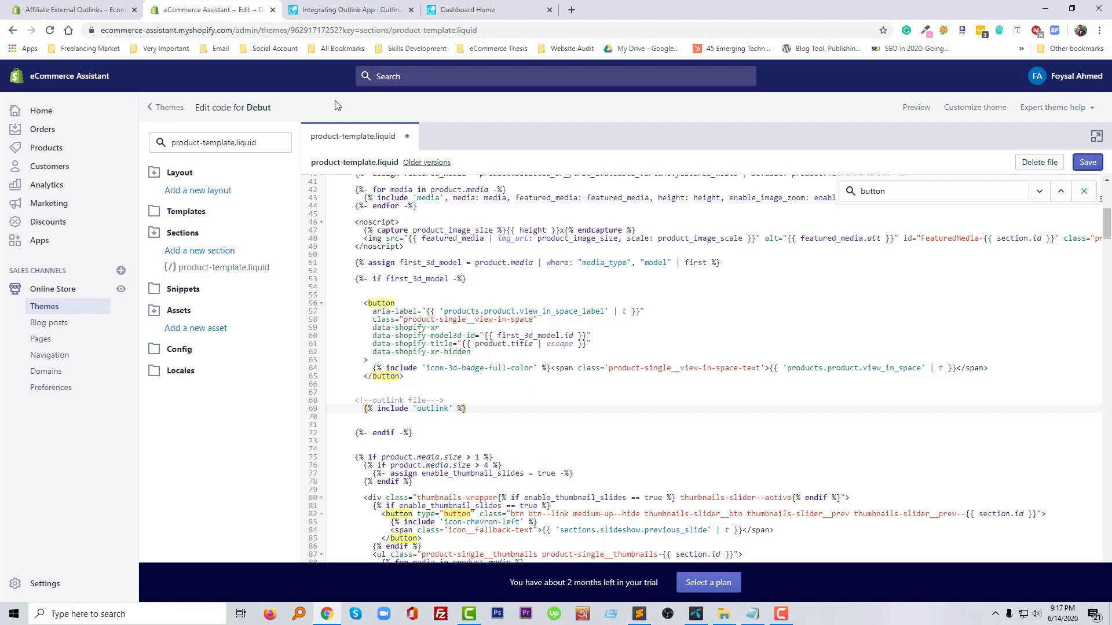
- Check the placement against the guide, save product-template.liquid, and go to Products
click(326, 7)
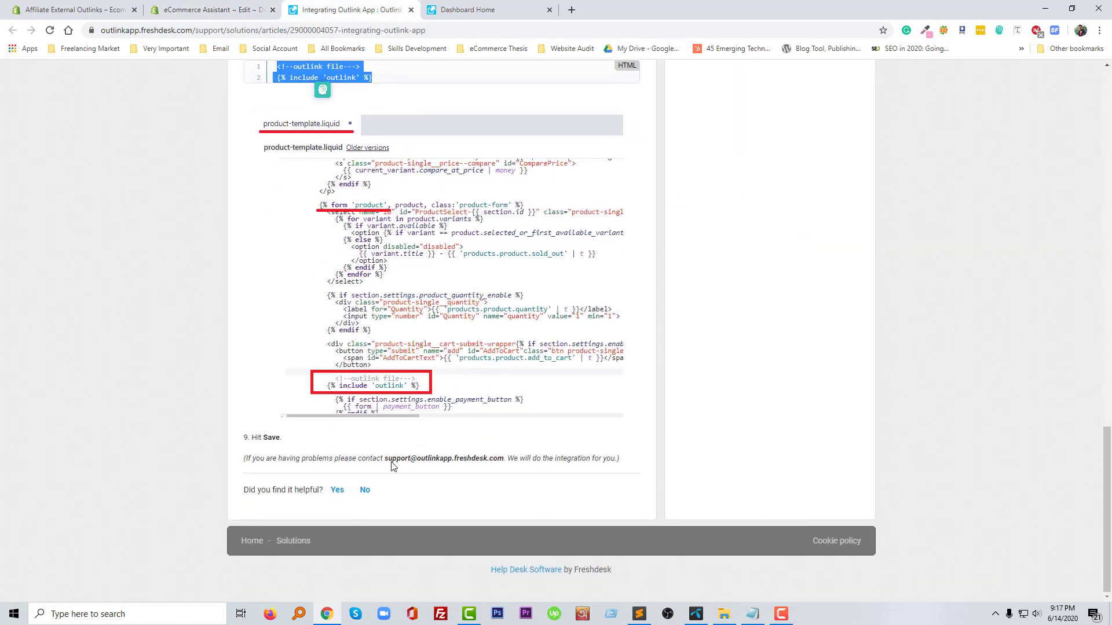
click(193, 10)
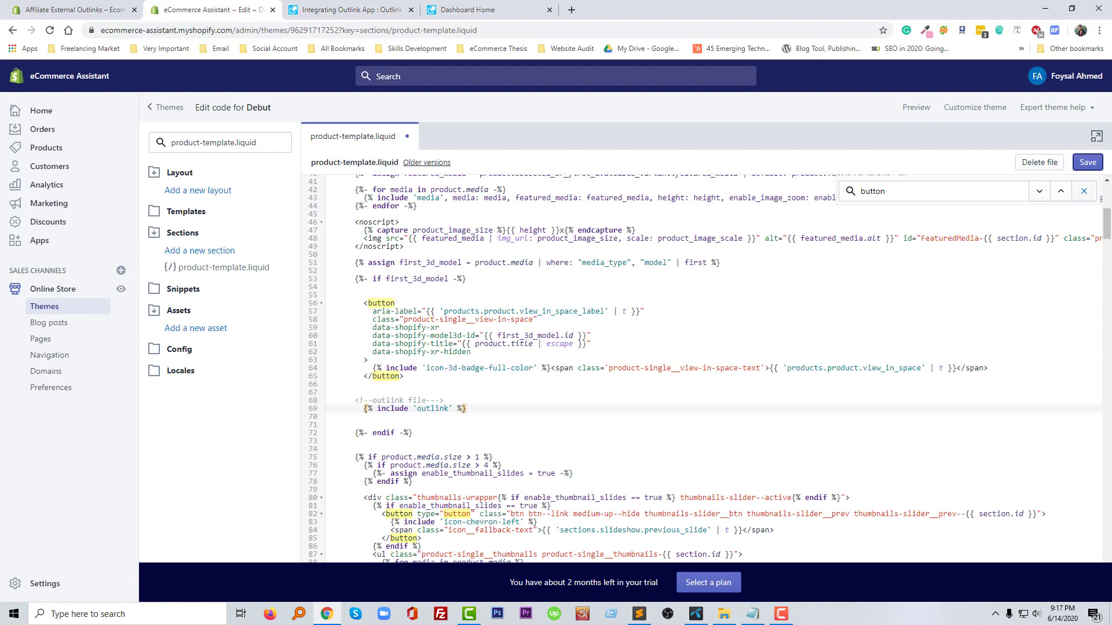
click(1089, 163)
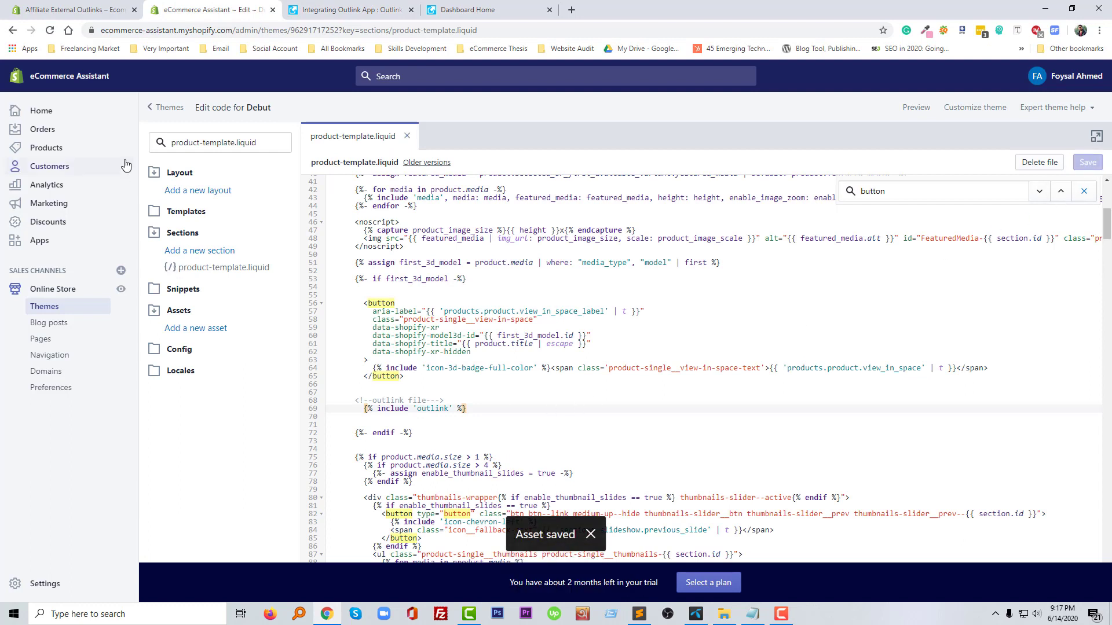
click(61, 154)
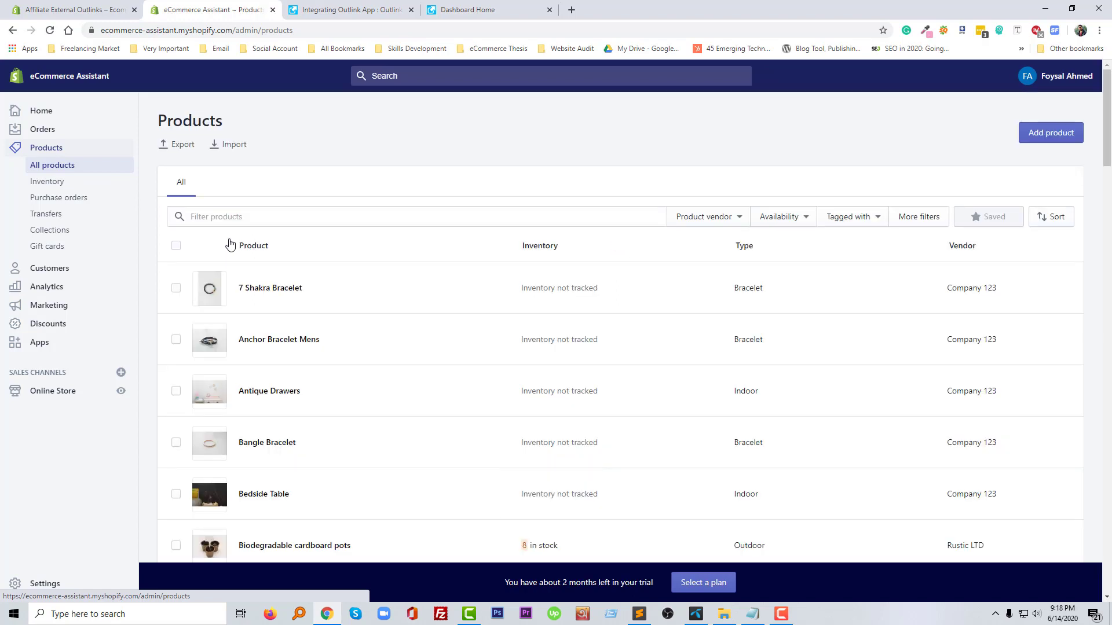
- Open the 7 Shakra Bracelet product and choose Outlink from More actions
click(272, 288)
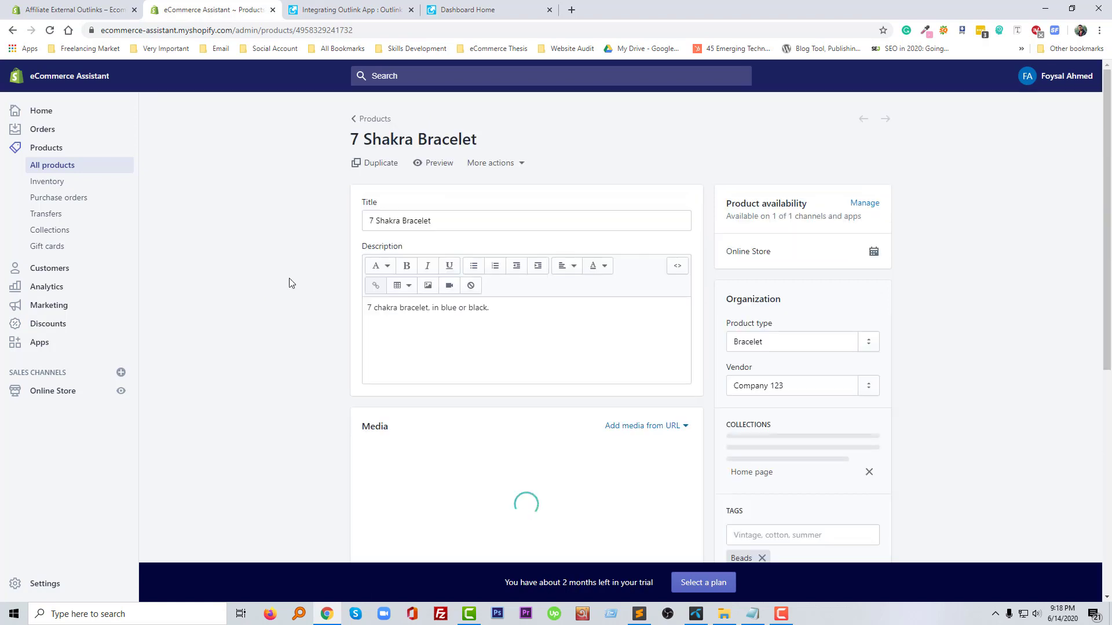
click(523, 167)
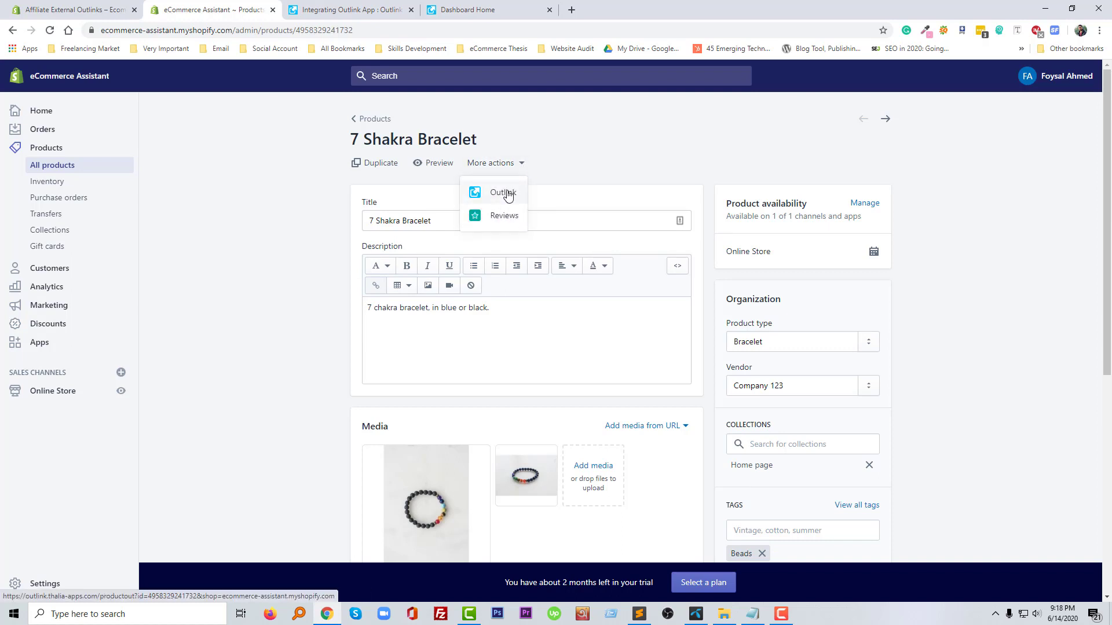
click(508, 196)
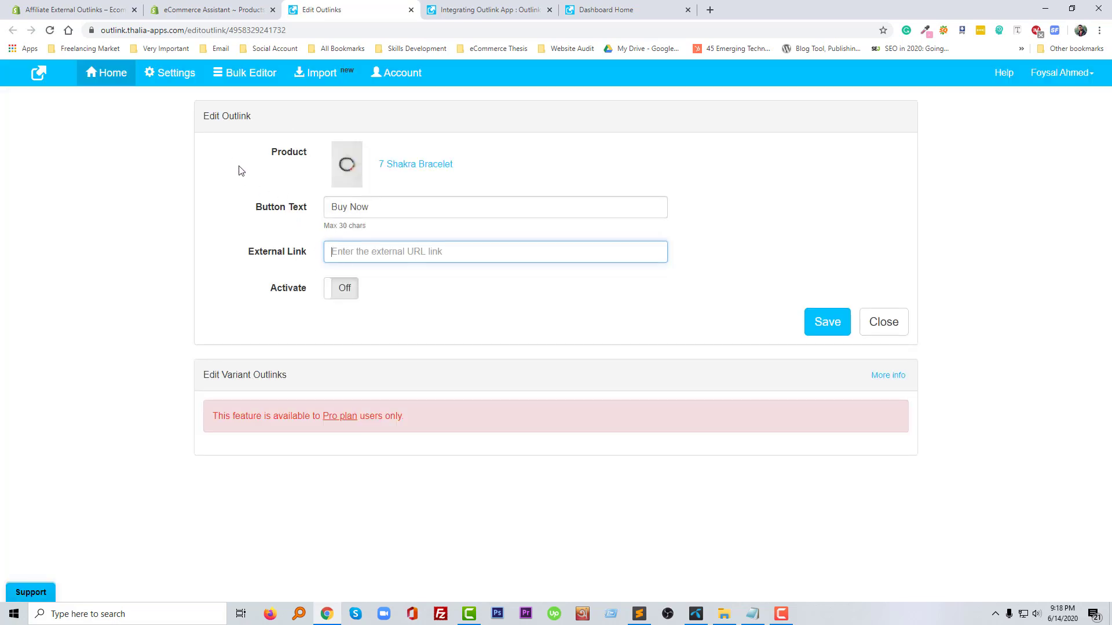
- Replace the Buy Now button text with 'Get 50% OFF Today' and start a new browser tab
click(346, 205)
drag(388, 206, 327, 208)
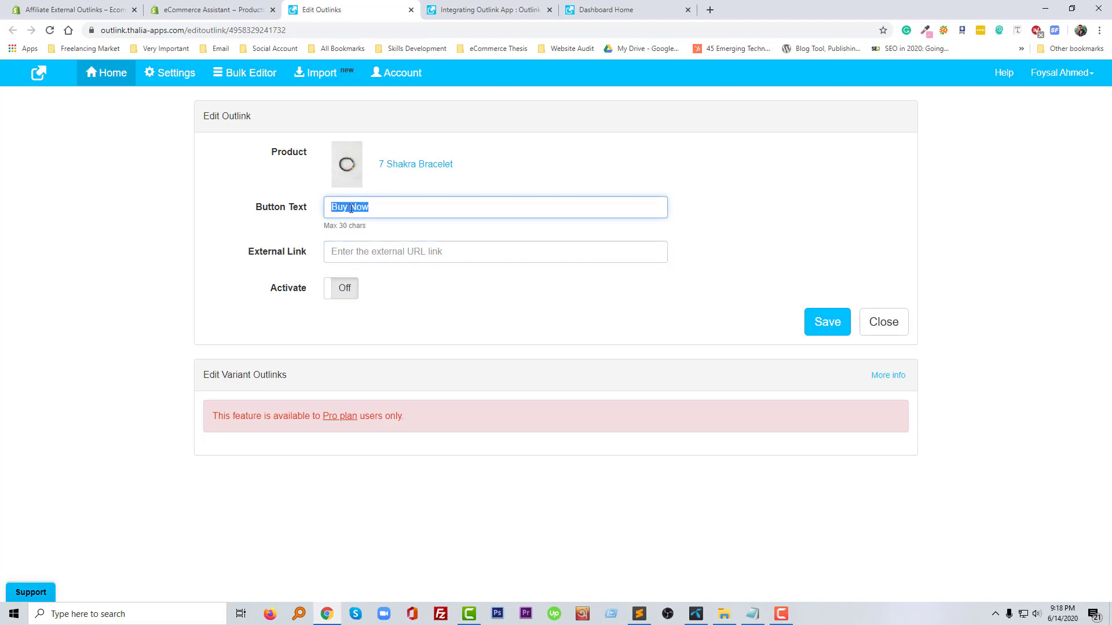
text(Get 50% OFF Today)
click(360, 257)
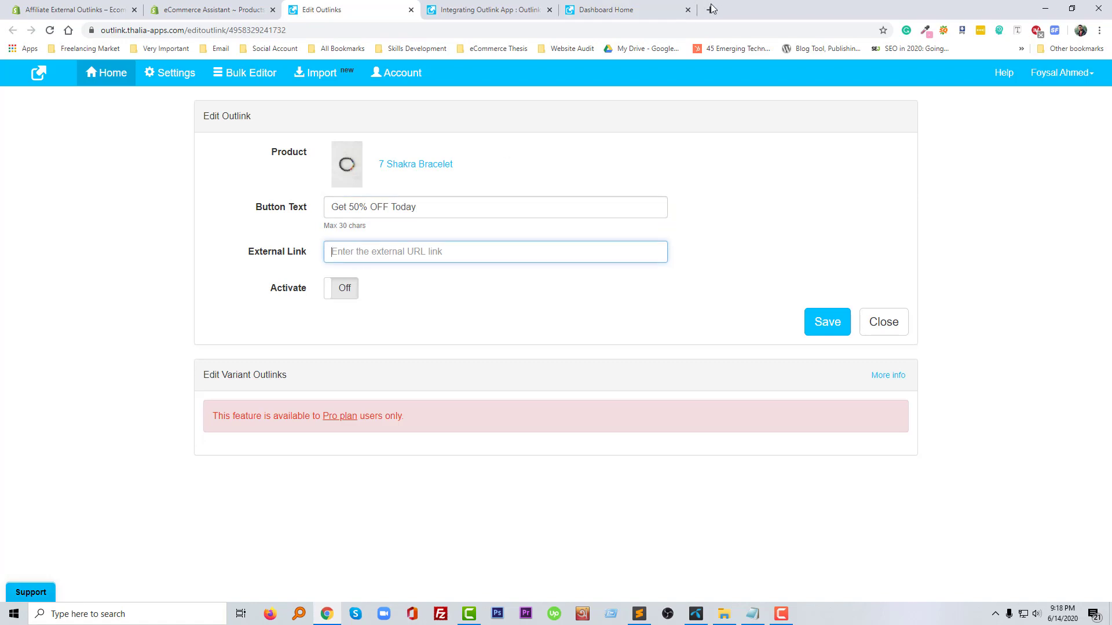
click(709, 10)
click(668, 28)
- Go to amazon.com and open the AmazonBasics product results
text(amazon.com)
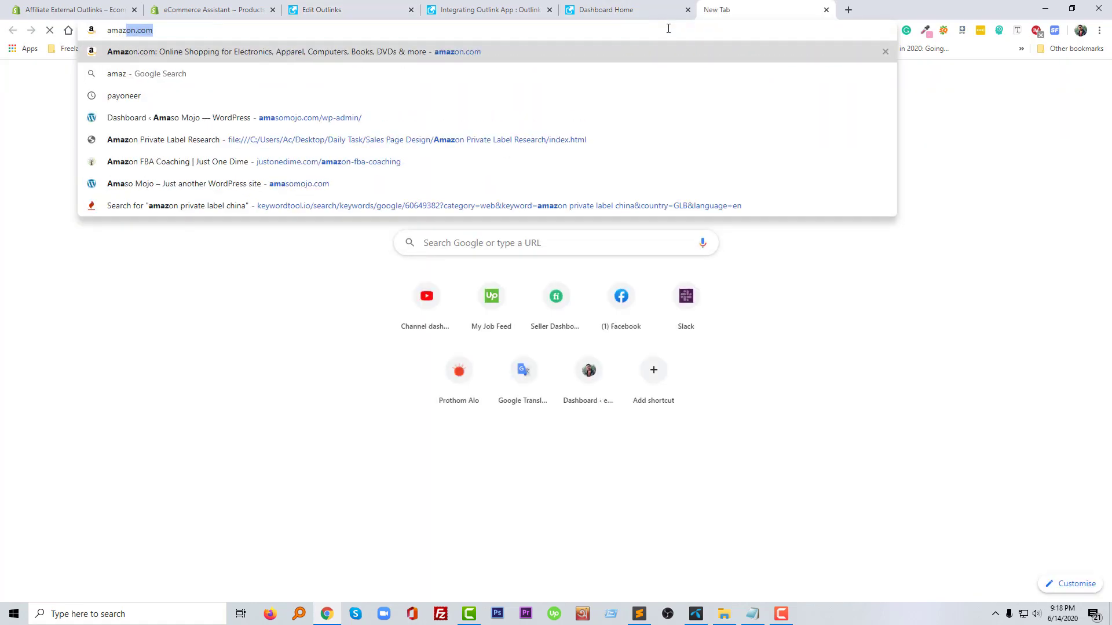
key(Return)
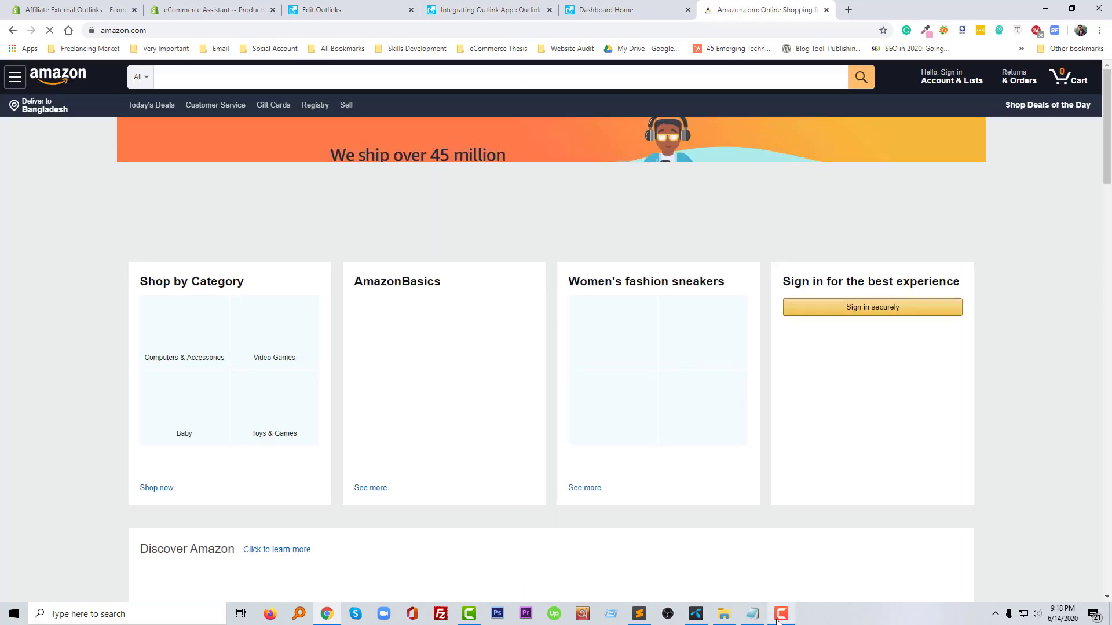
scroll(255, 446, down, 2)
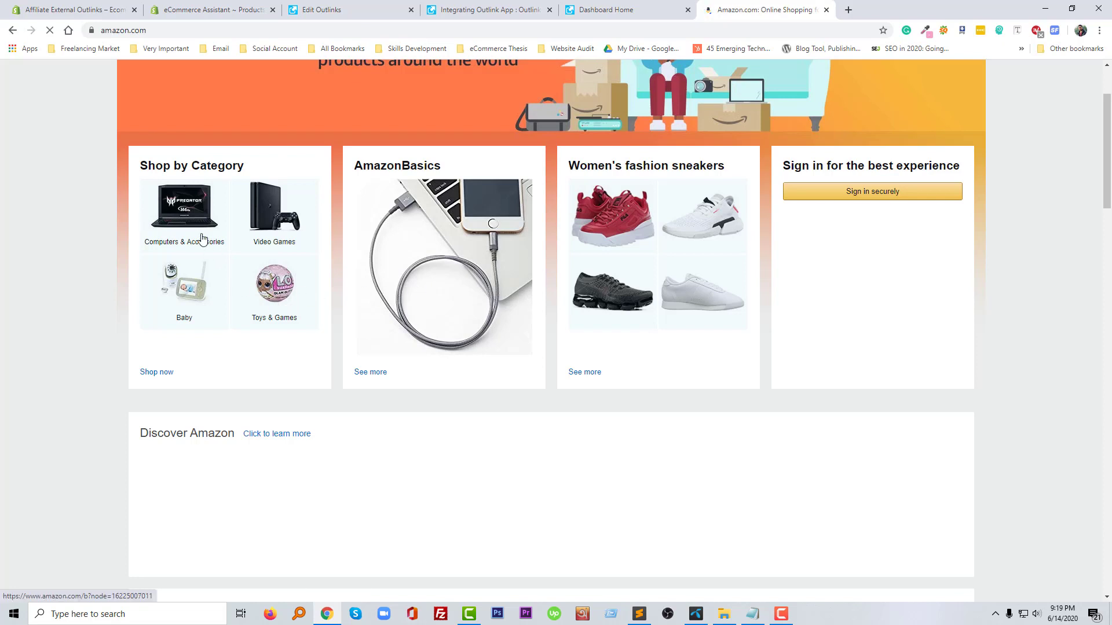
click(442, 247)
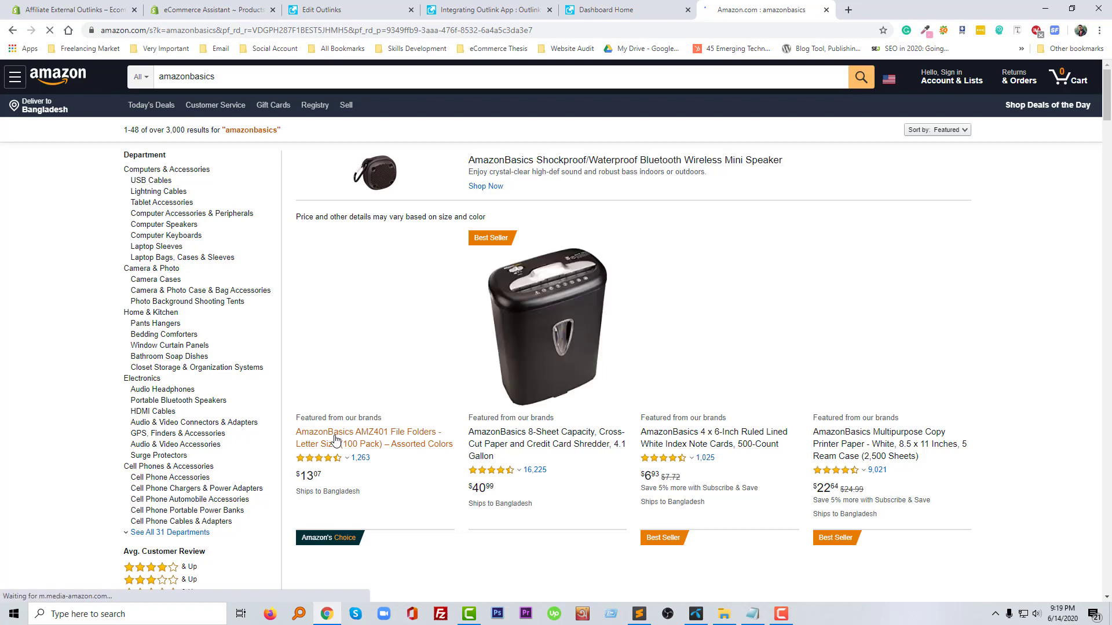
- Select the AmazonBasics 8-Sheet Cross-Cut shredder page's URL, then return to the Outlink dashboard
scroll(334, 440, down, 4)
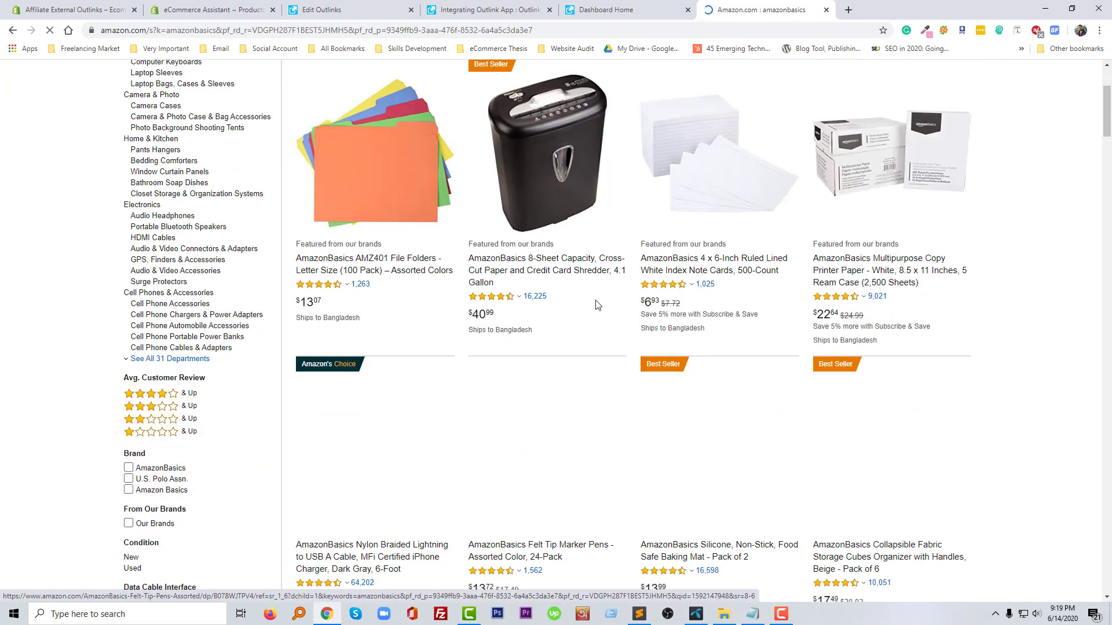
scroll(710, 304, down, 1)
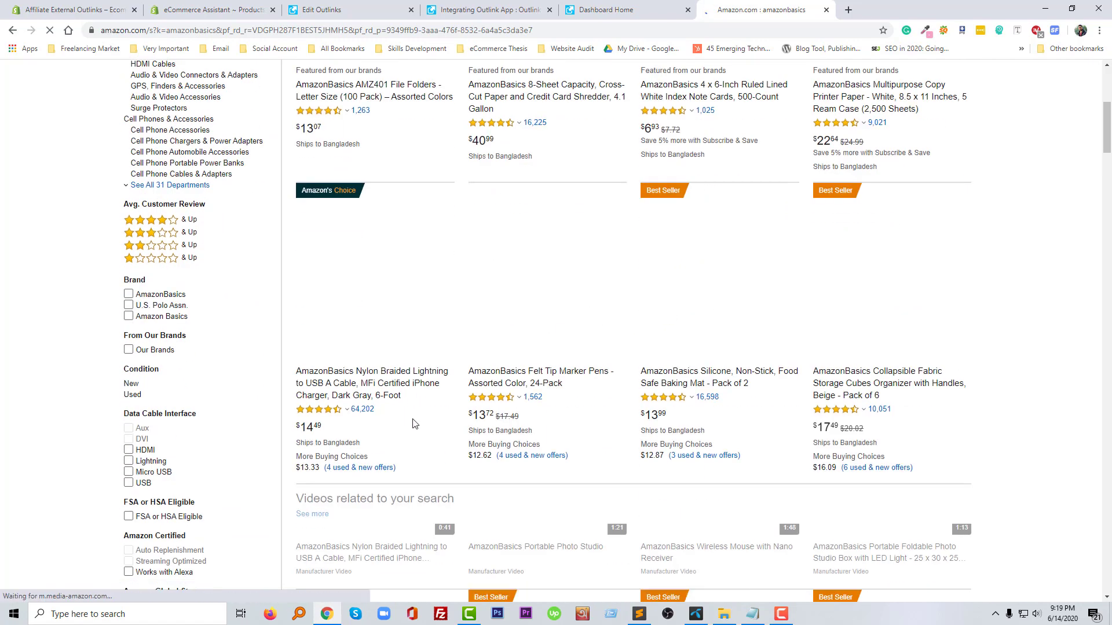
scroll(463, 411, up, 4)
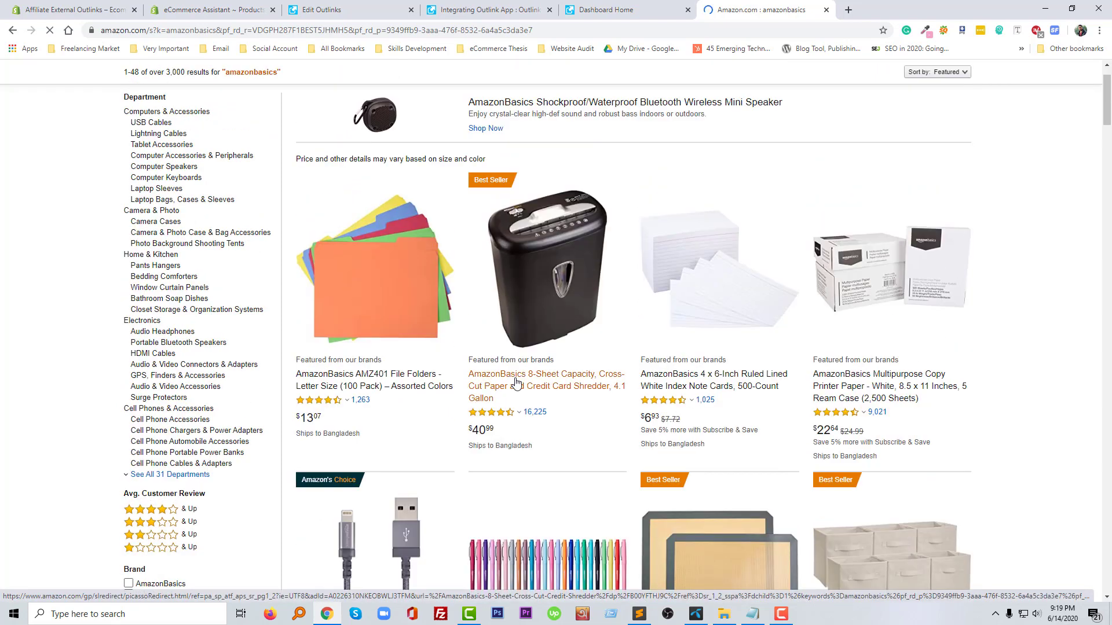
click(300, 31)
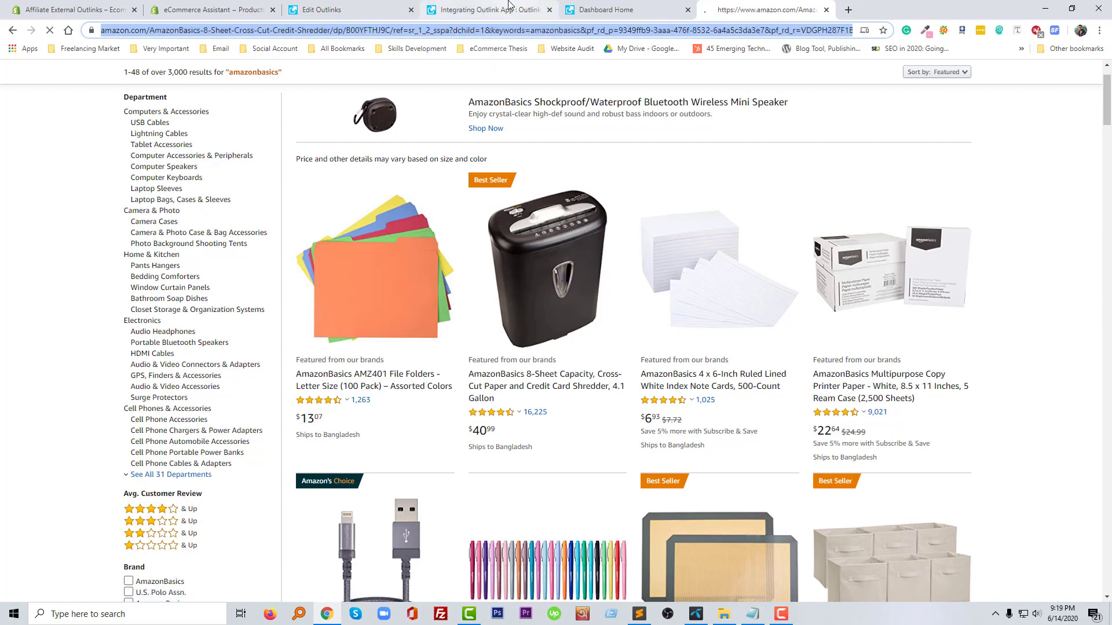
click(509, 9)
click(594, 5)
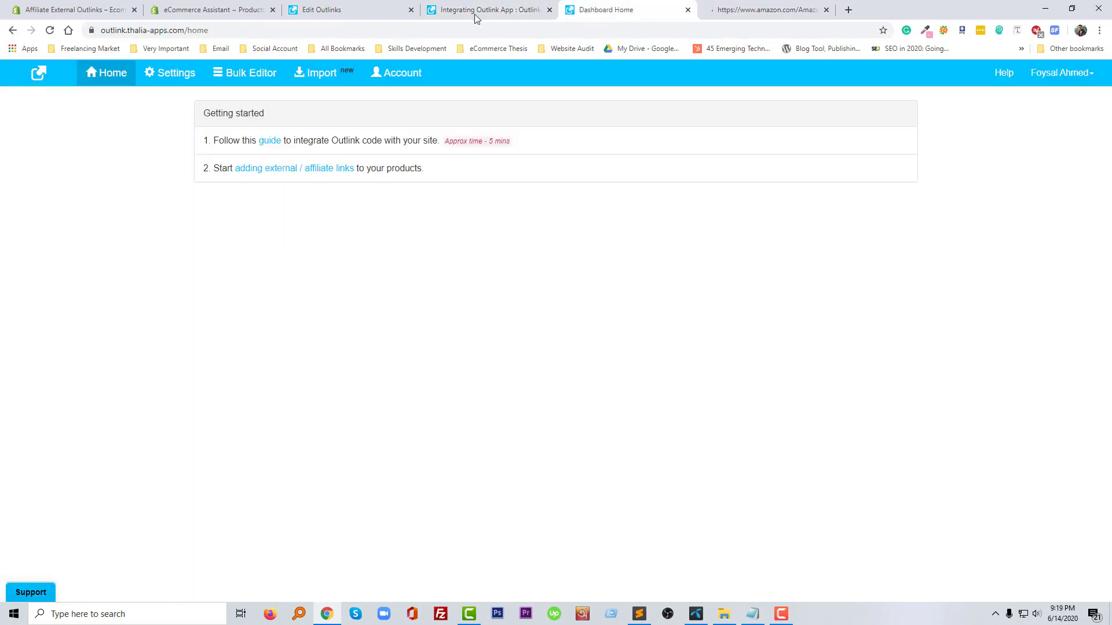
- Link the bracelet's 'Get 50% OFF Today' button to the Amazon shredder page, activate it, and save
click(301, 9)
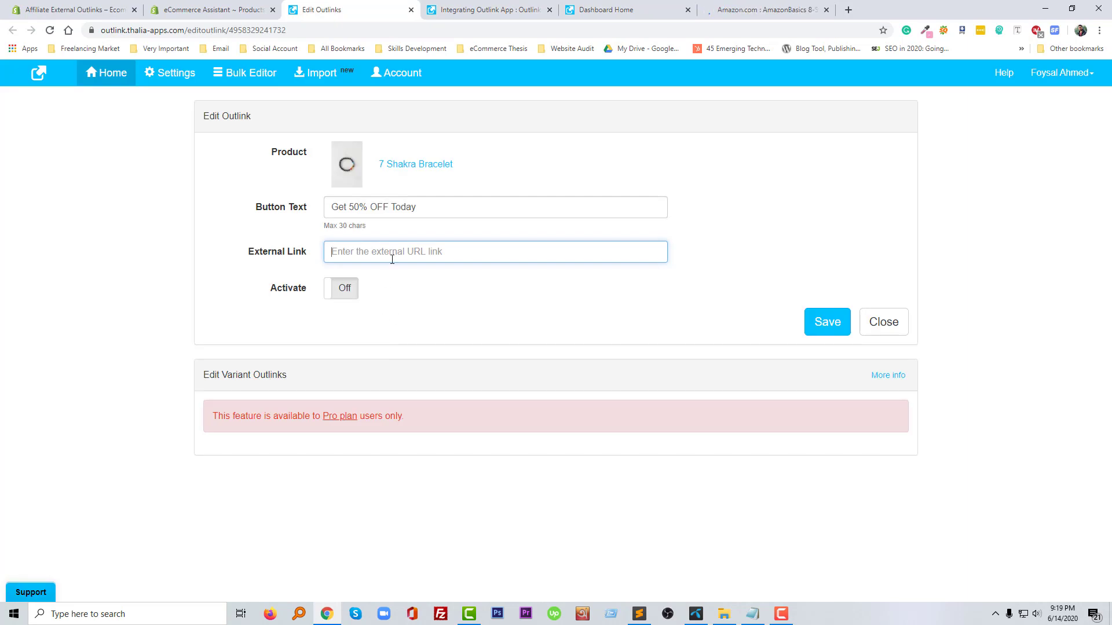
key(ctrl+v)
click(331, 290)
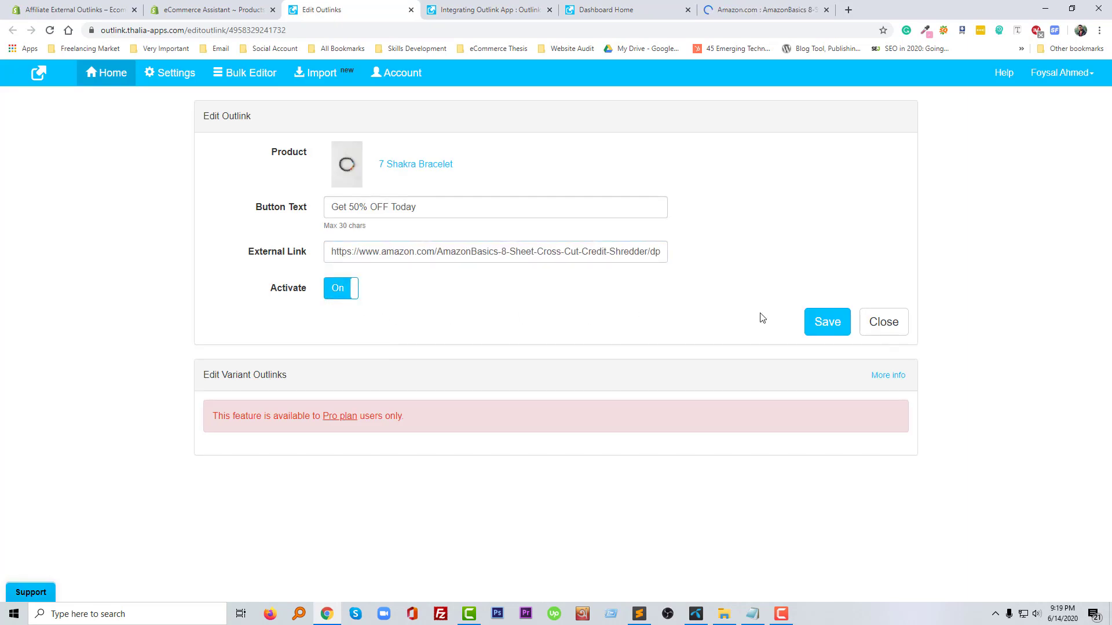
click(819, 323)
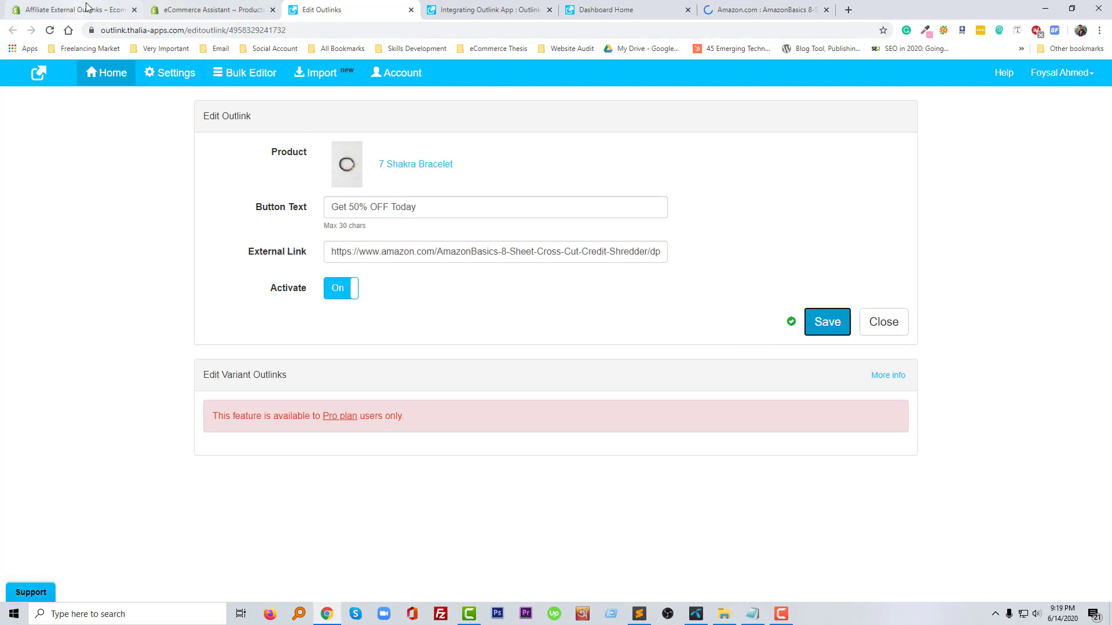
- Launch the Online Store preview from the 7 Shakra Bracelet product page
click(202, 9)
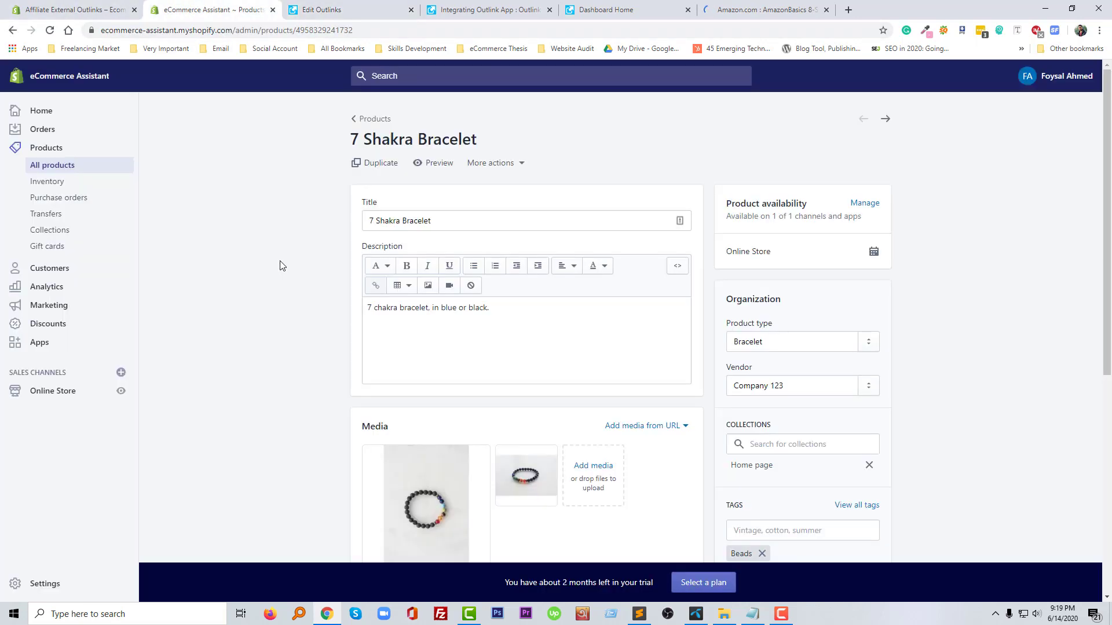
click(121, 391)
click(477, 11)
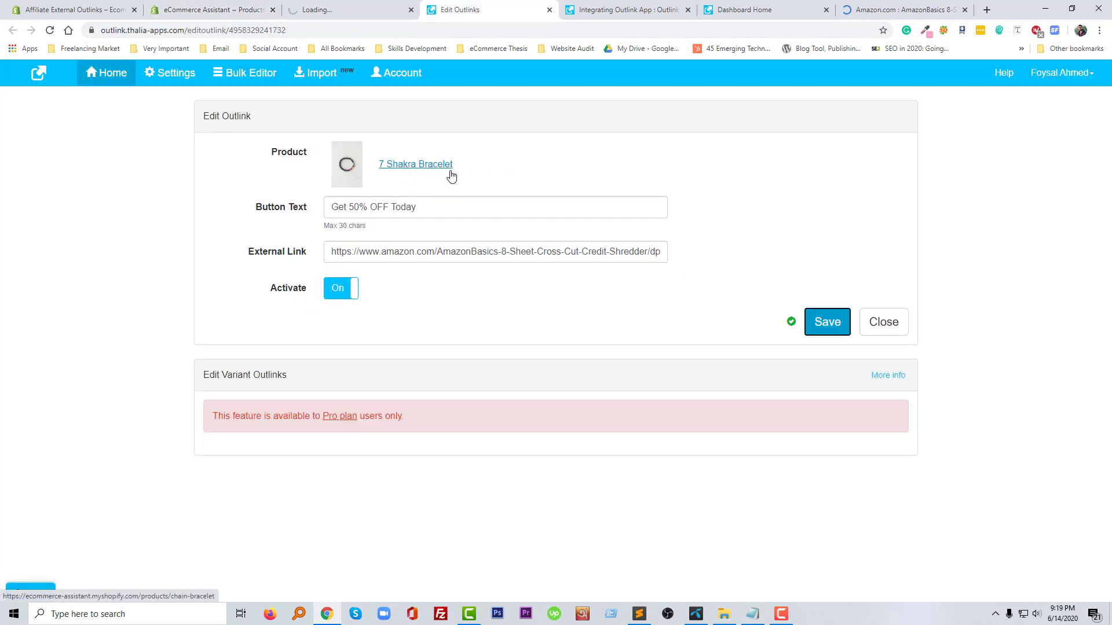
- Switch to the storefront and close the Outlink editor, help article, dashboard and Amazon tabs
click(324, 8)
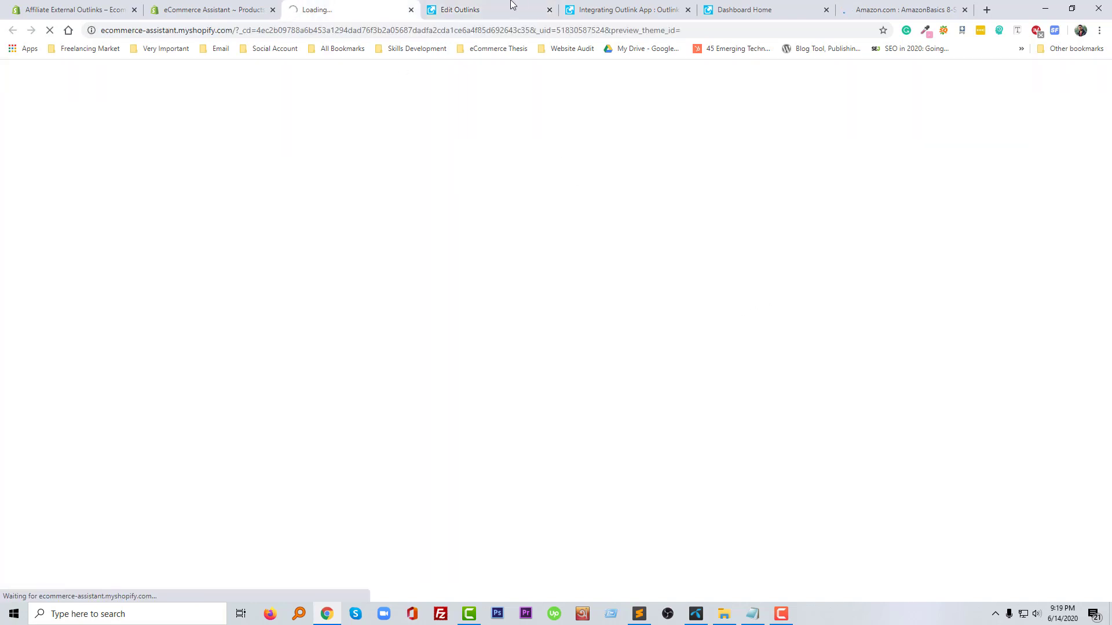
click(549, 10)
click(550, 10)
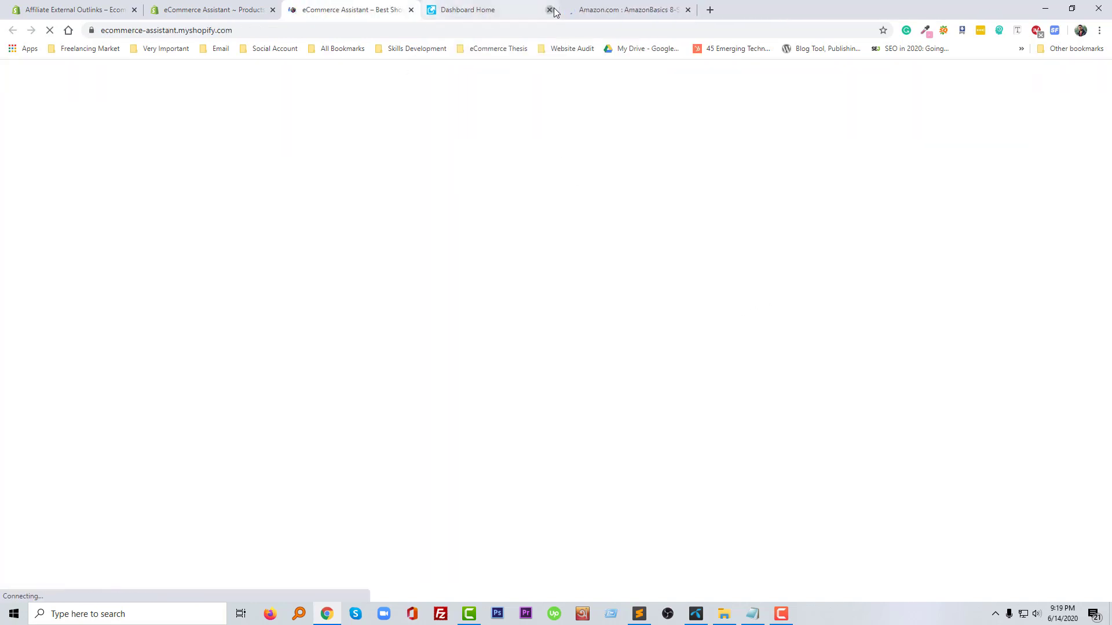
click(551, 10)
click(549, 10)
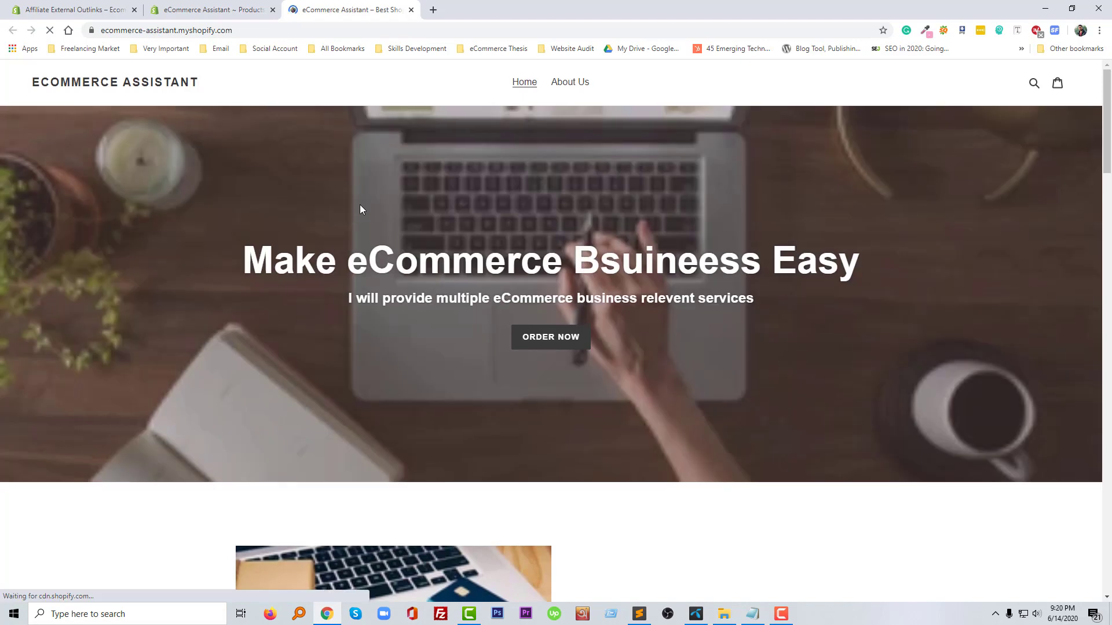
- Scroll through the storefront Home page to reach the Featured Collection
scroll(371, 215, down, 3)
scroll(407, 231, up, 3)
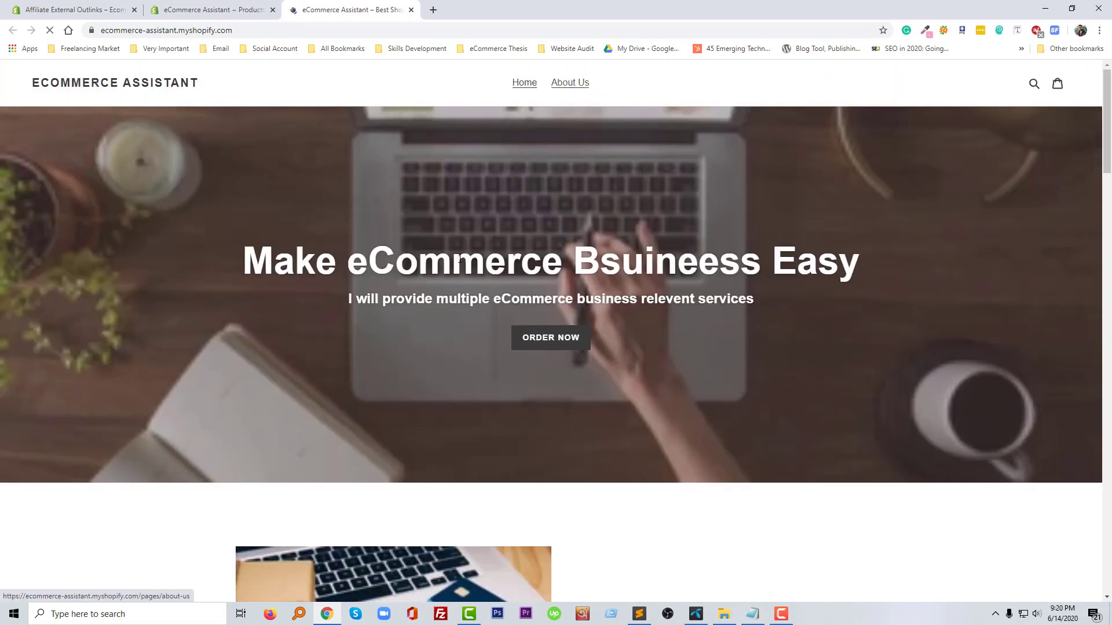
scroll(613, 256, down, 5)
scroll(1040, 157, up, 5)
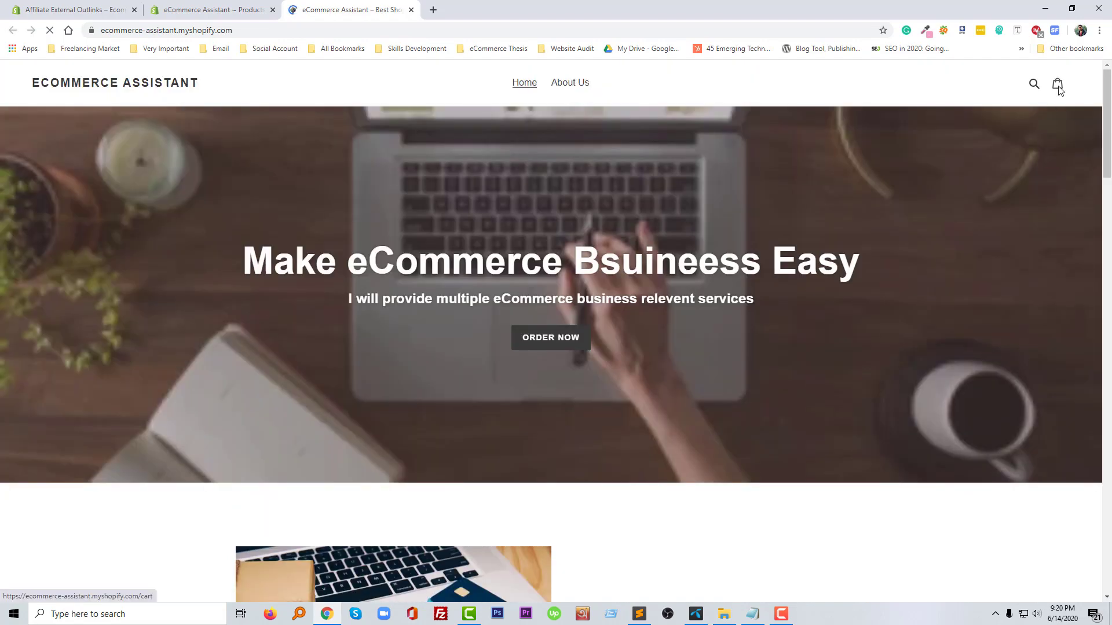
scroll(346, 418, down, 15)
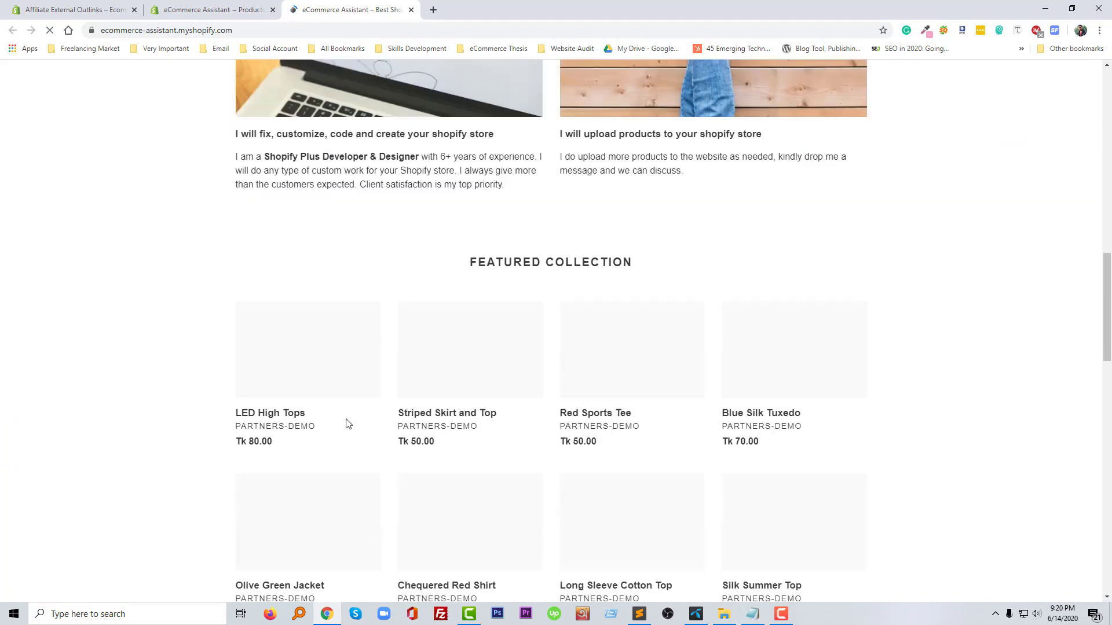
scroll(348, 425, down, 4)
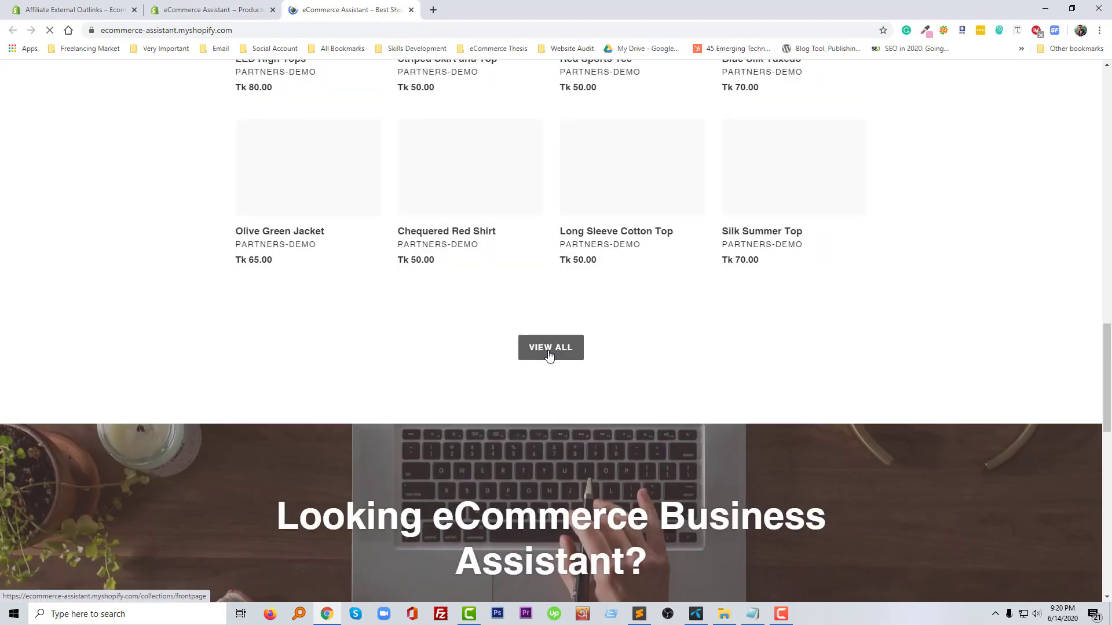
scroll(372, 409, up, 4)
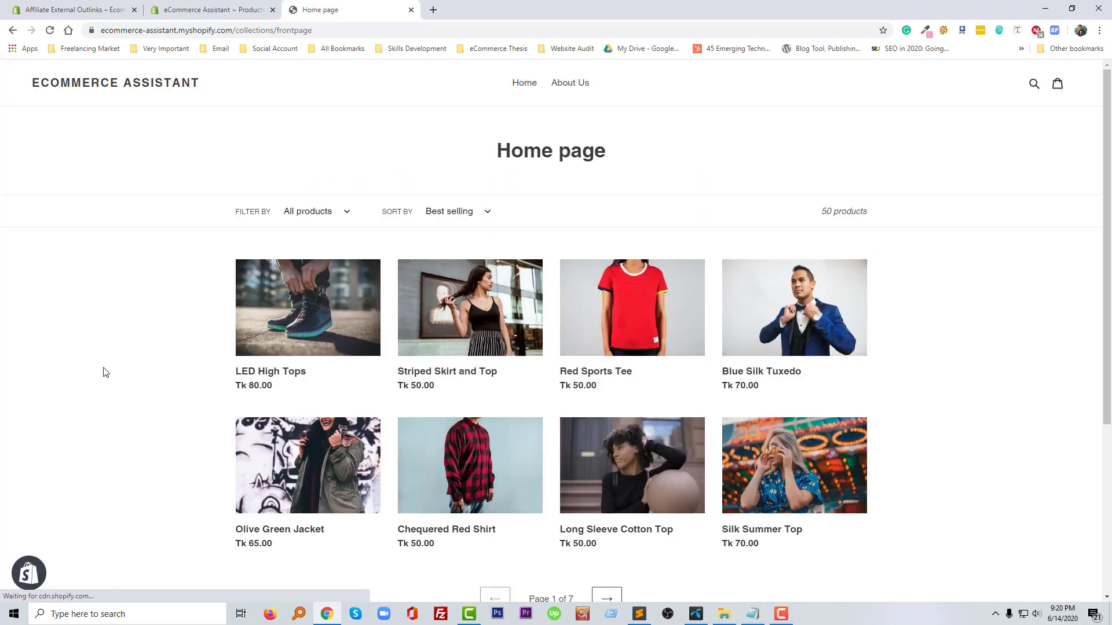
- Move to the next page of the Home page collection's products
scroll(152, 373, down, 2)
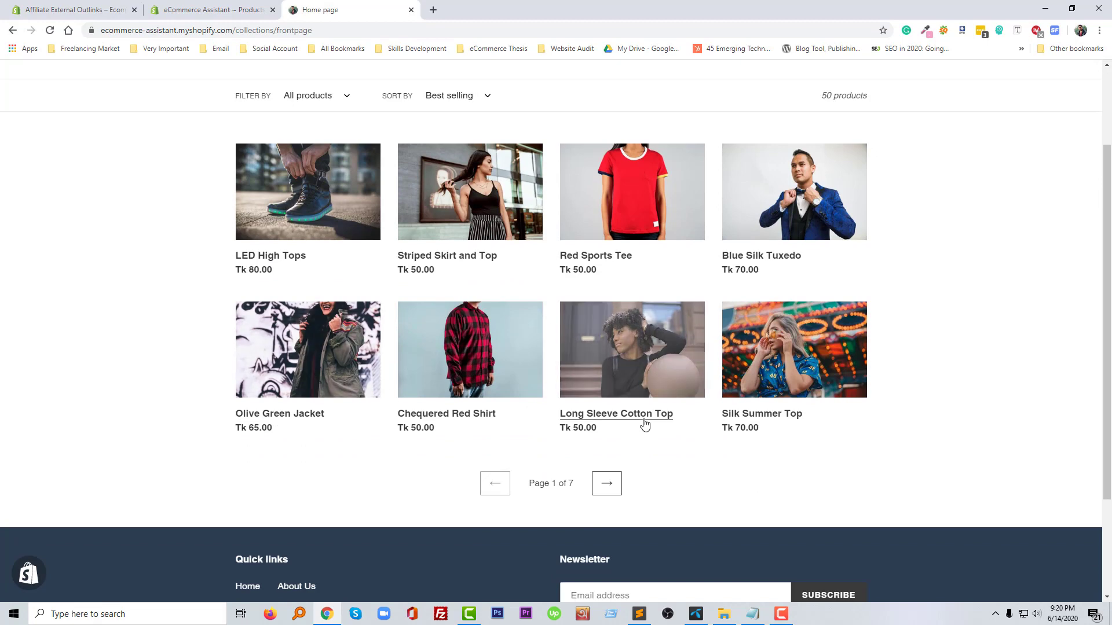
scroll(617, 461, up, 2)
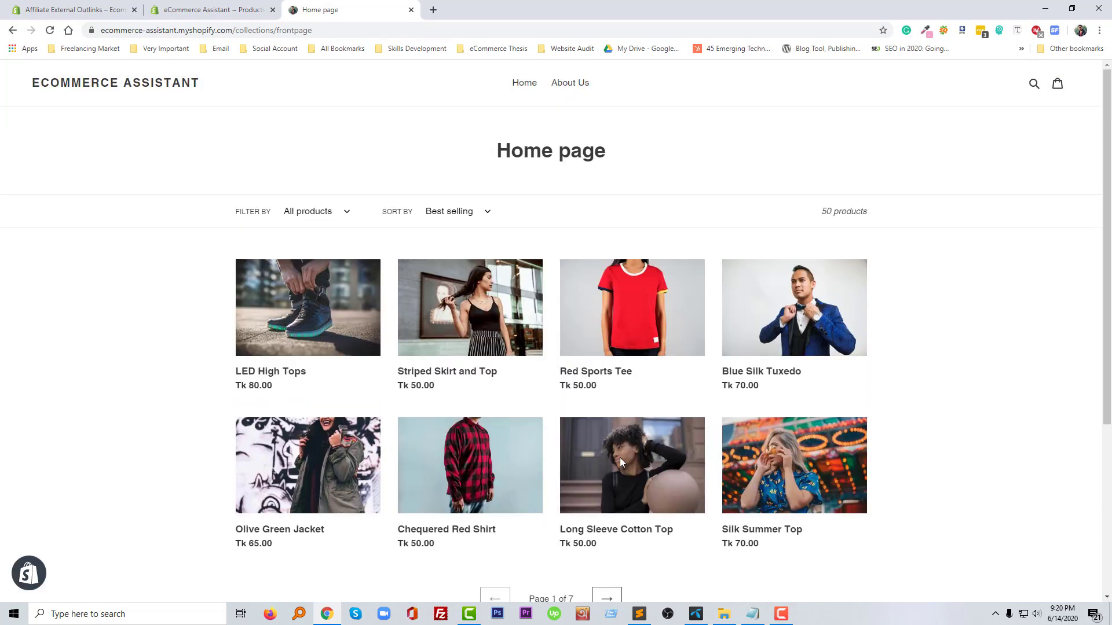
scroll(393, 269, down, 1)
scroll(637, 521, down, 1)
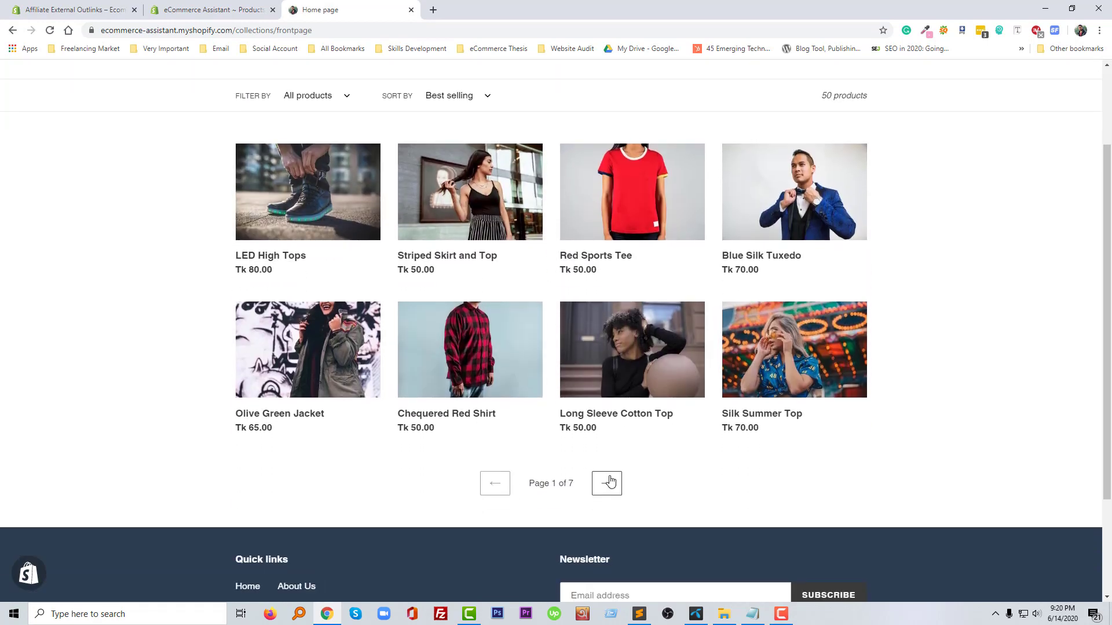
click(607, 481)
scroll(437, 523, down, 2)
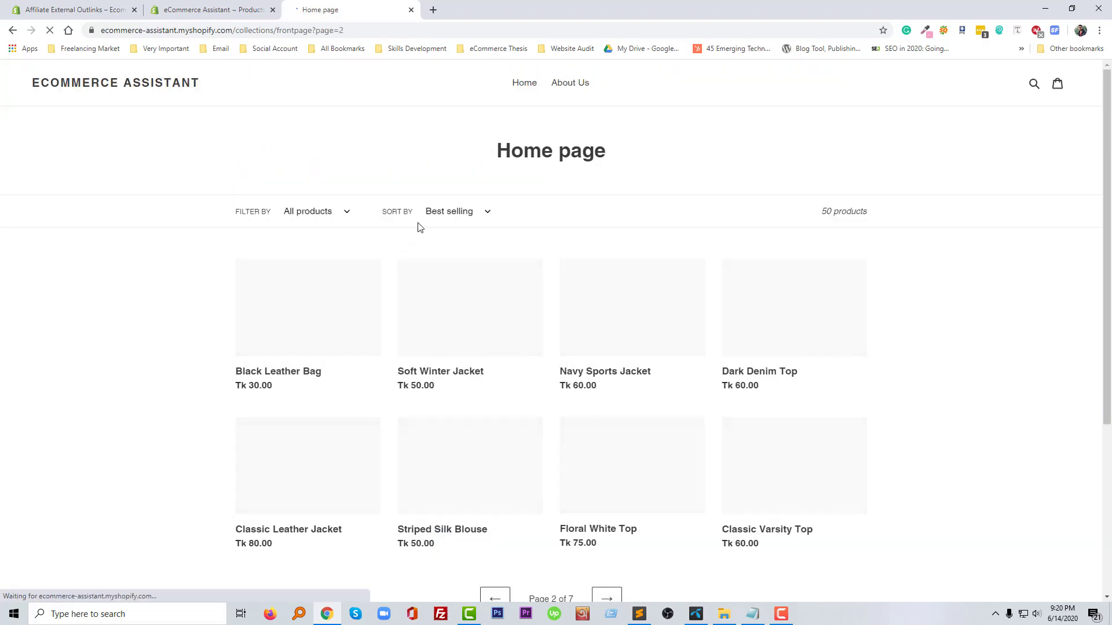
- Sort the collection by Date, new to old, then switch it to Date, old to new
click(423, 213)
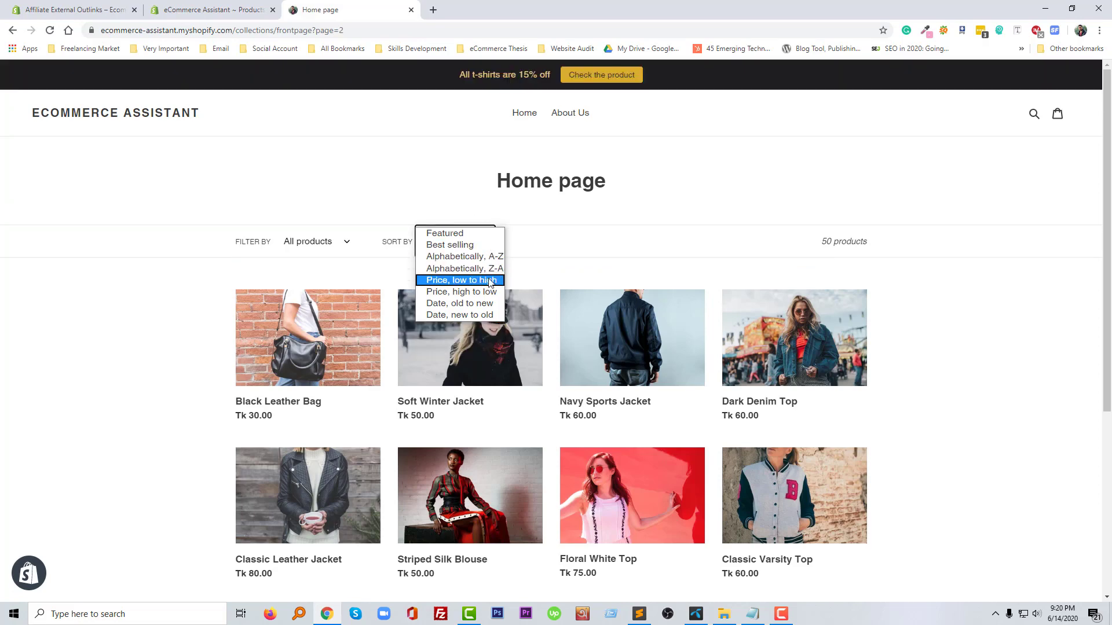
click(483, 316)
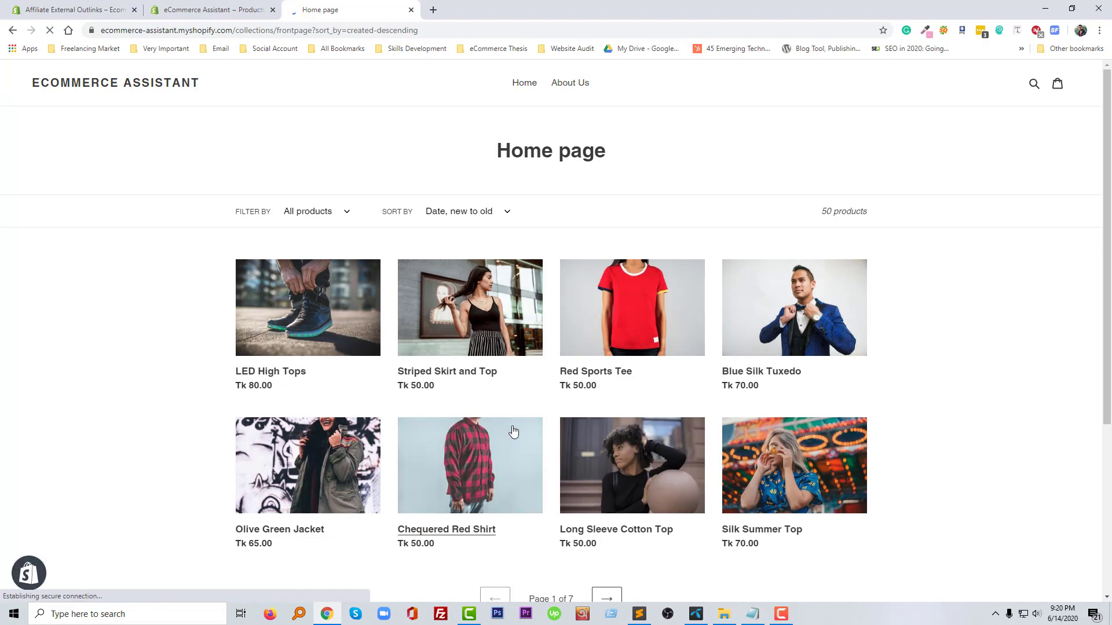
scroll(512, 430, down, 1)
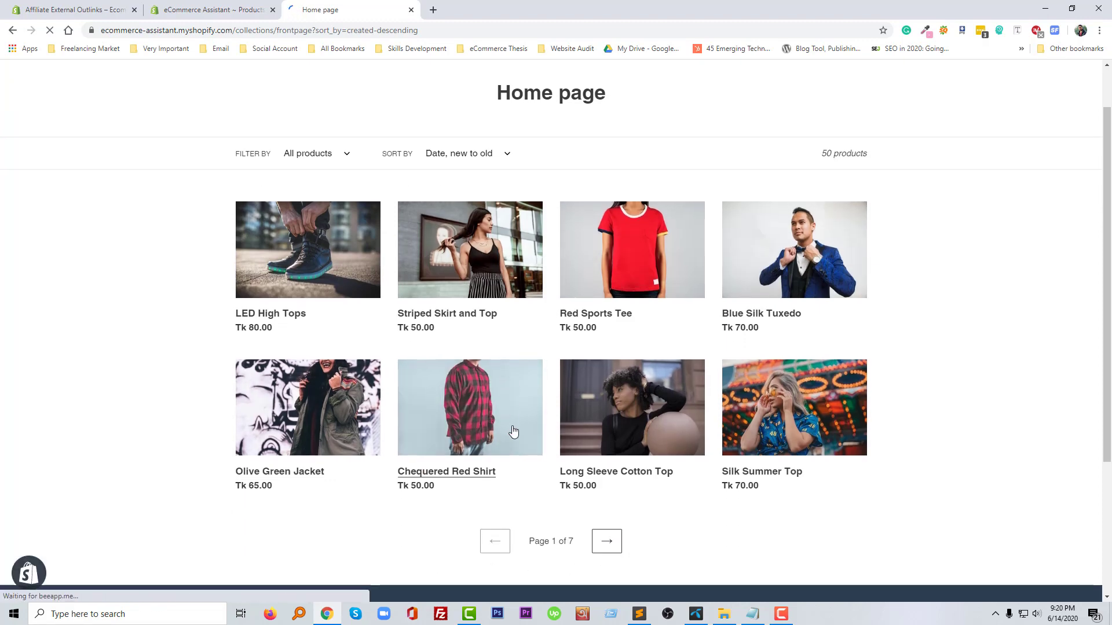
click(480, 153)
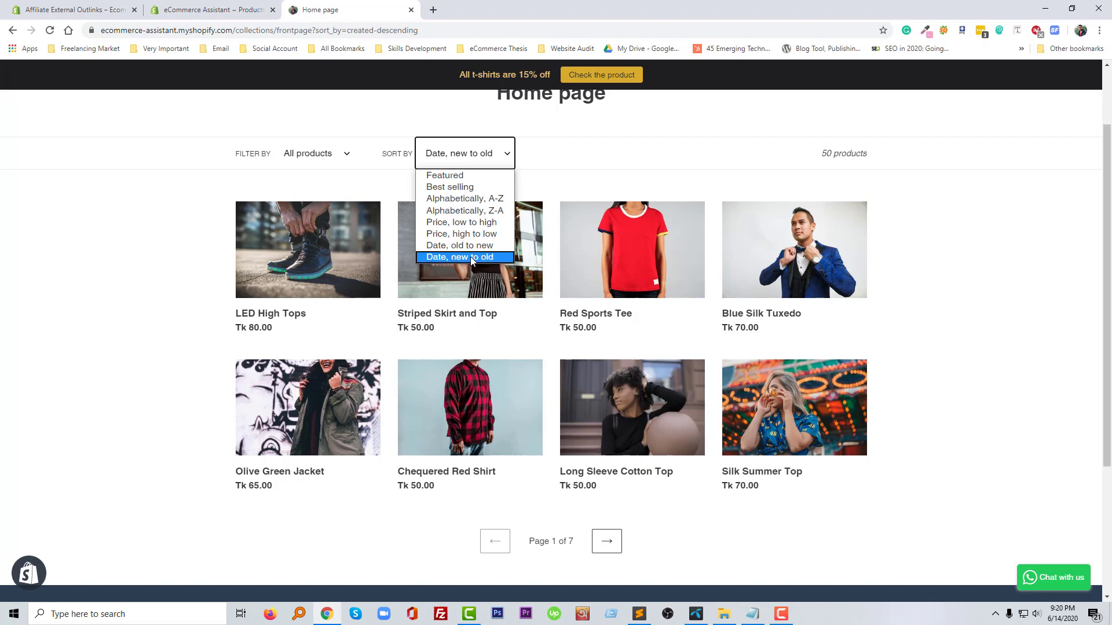
click(470, 256)
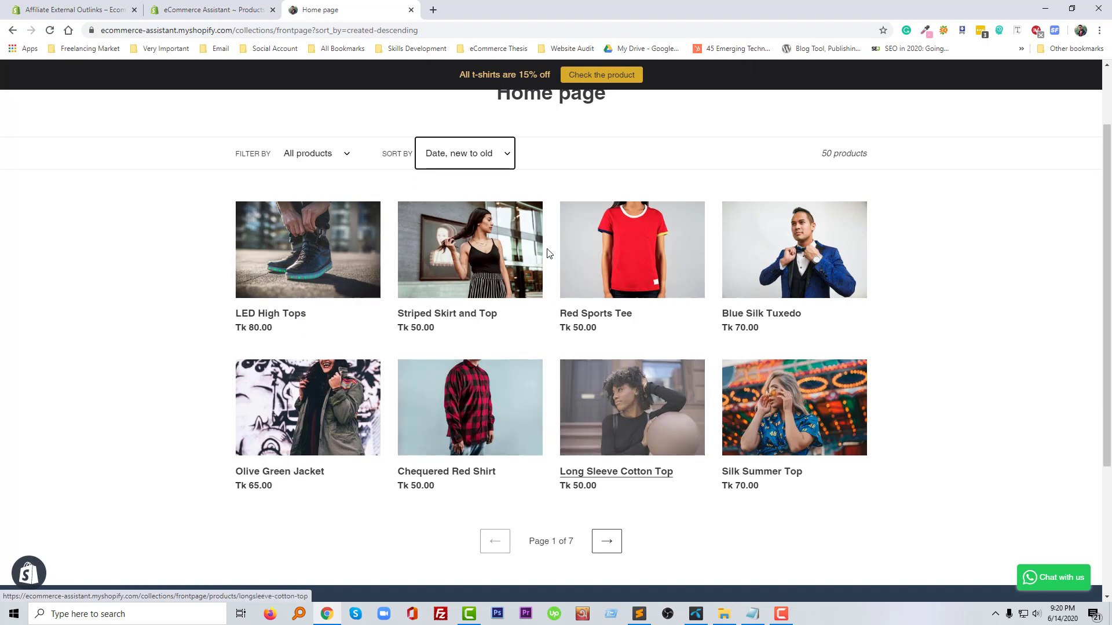
click(484, 156)
click(469, 255)
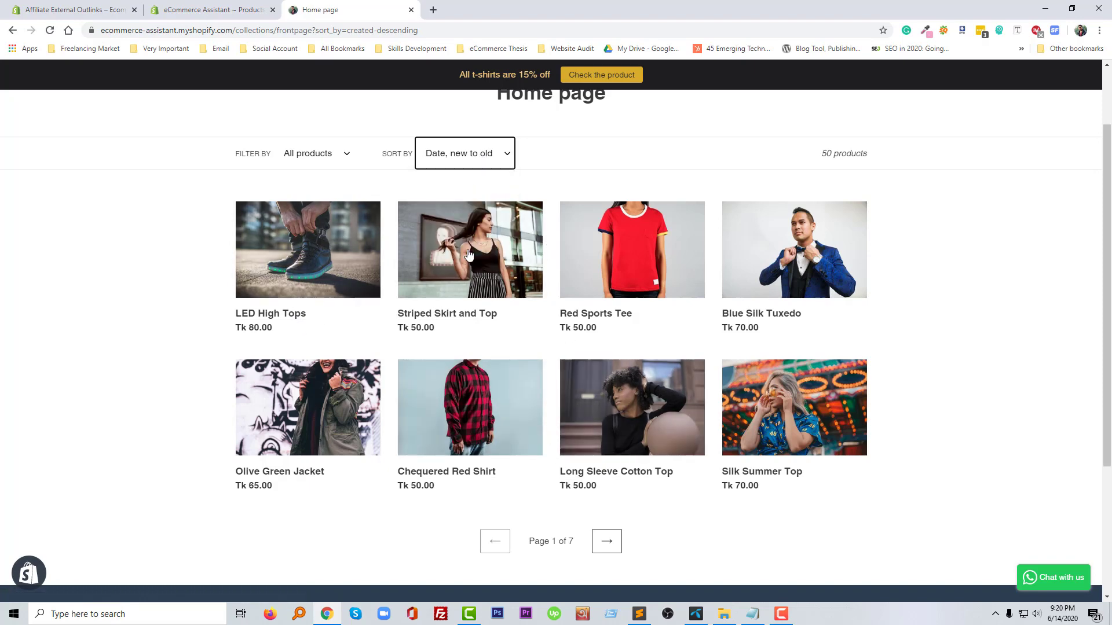
key(Up)
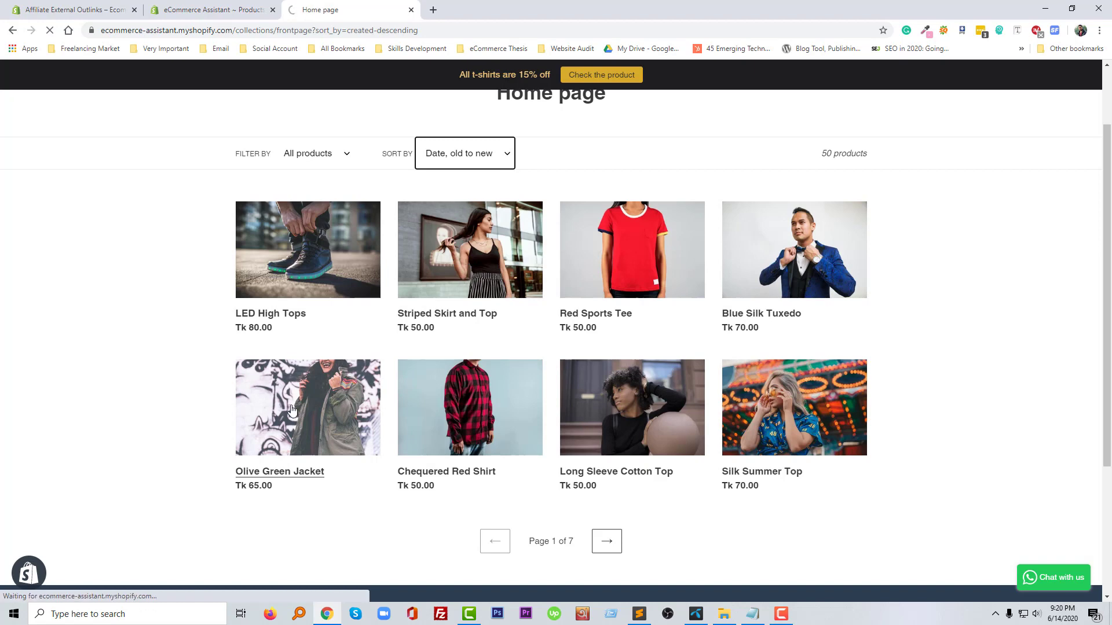